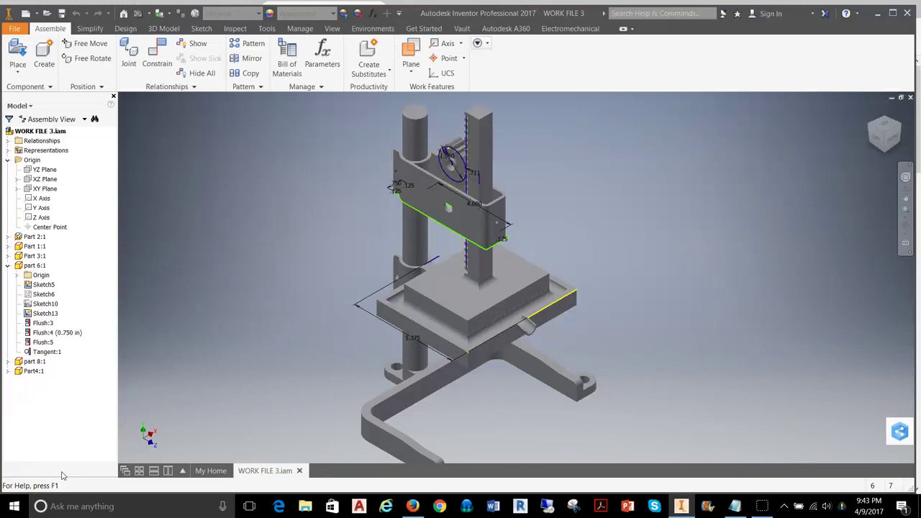
# Place one instance of part 9 from the BONE CRUSHER folder in open space beside the press assembly.
pyautogui.click(69, 454)
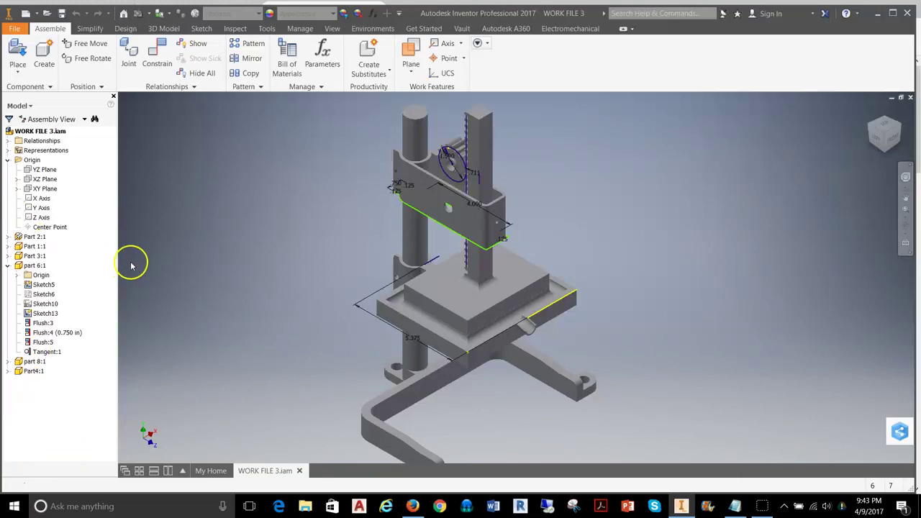
pyautogui.click(17, 69)
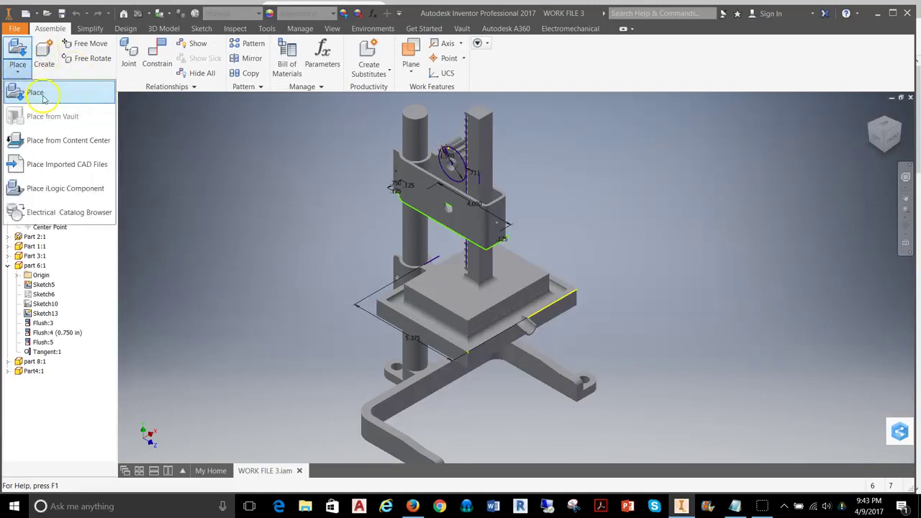
pyautogui.click(63, 96)
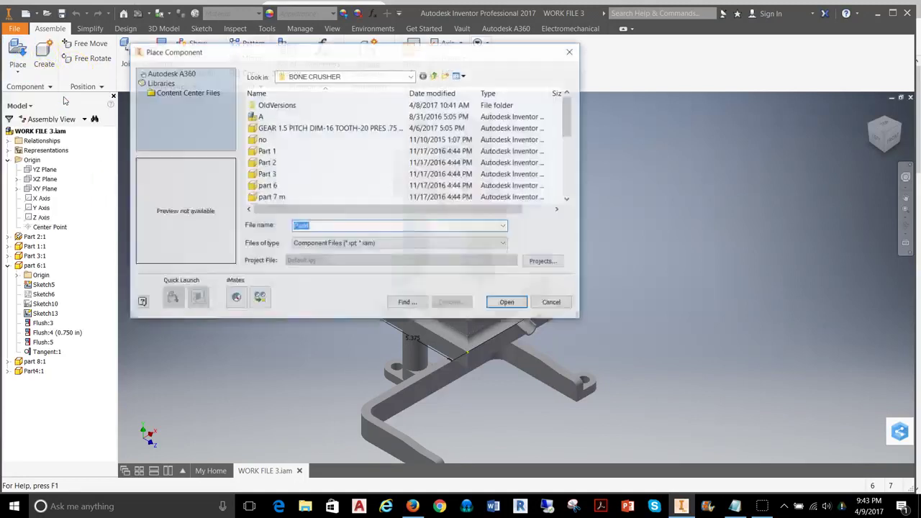
pyautogui.scroll(-2, 288, 180)
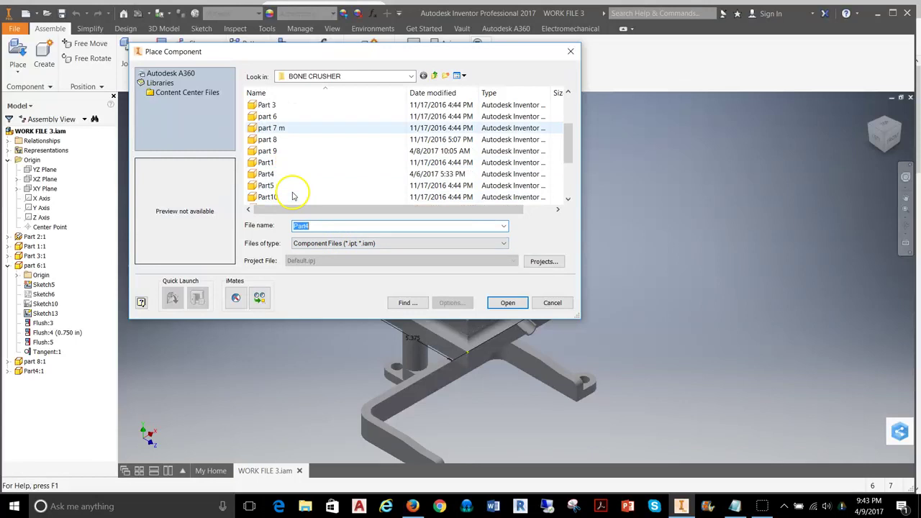
pyautogui.click(265, 150)
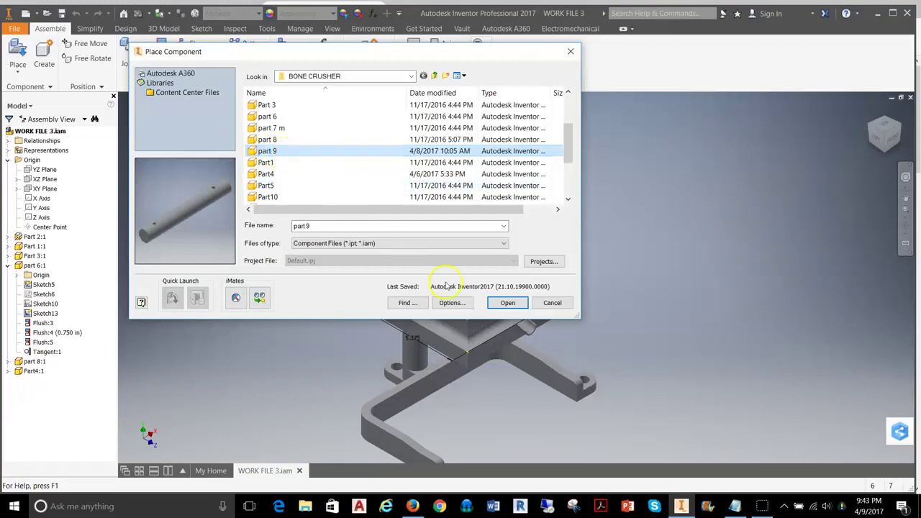
pyautogui.click(506, 303)
pyautogui.rightClick(242, 211)
pyautogui.click(279, 213)
pyautogui.scroll(3, 323, 231)
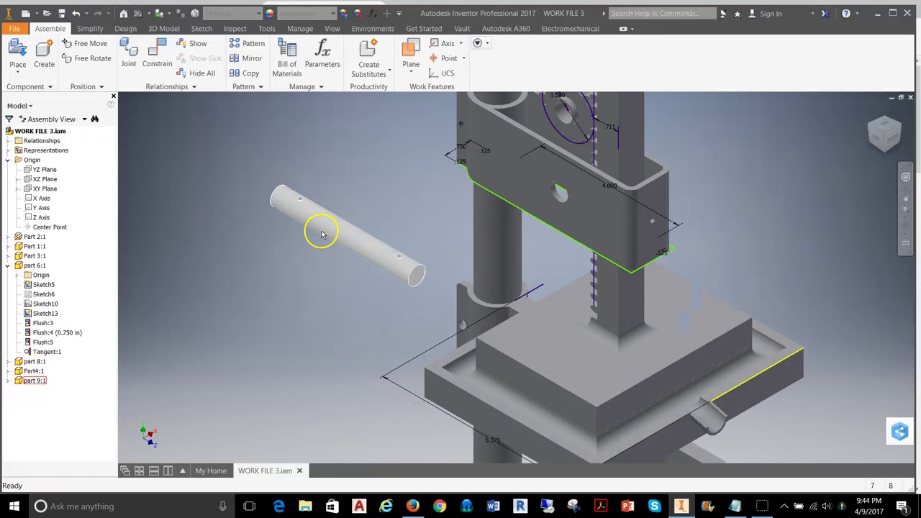
# Reposition the loose rod beside the press while viewing from the top, and save the assembly.
pyautogui.click(884, 126)
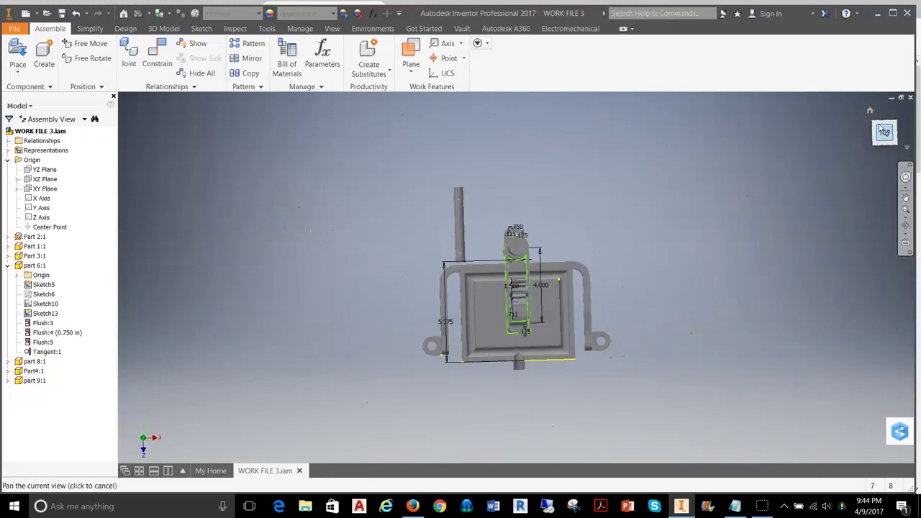
pyautogui.moveTo(462, 223); pyautogui.dragTo(448, 203)
pyautogui.scroll(3, 454, 241)
pyautogui.moveTo(483, 222); pyautogui.dragTo(453, 262, button='middle')
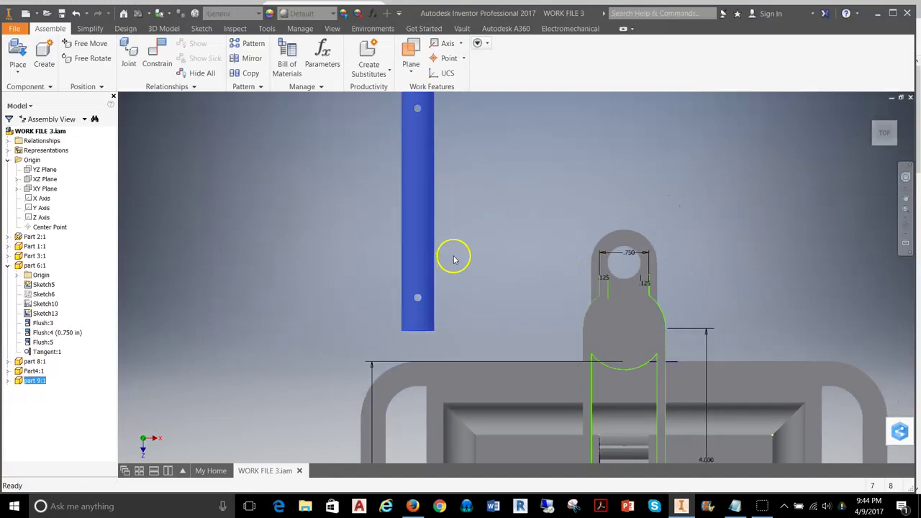
pyautogui.scroll(-5, 413, 278)
pyautogui.scroll(3, 420, 251)
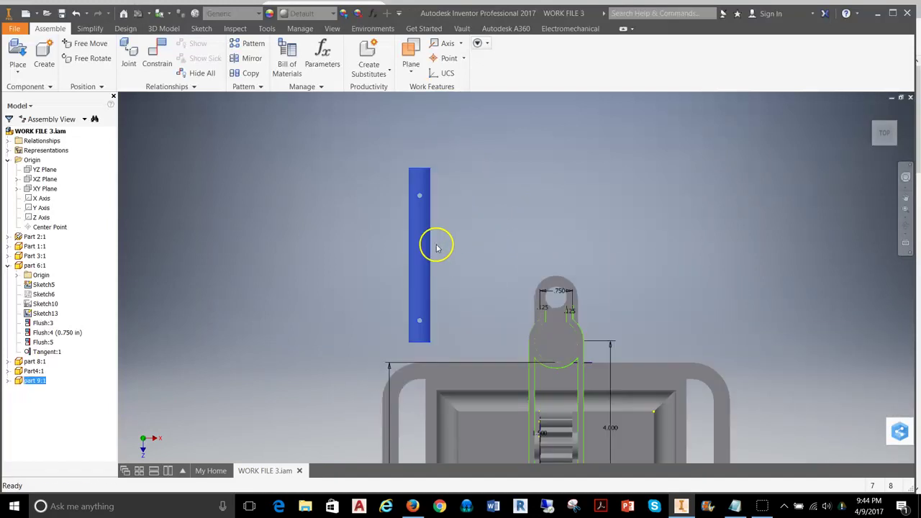
pyautogui.scroll(-3, 446, 219)
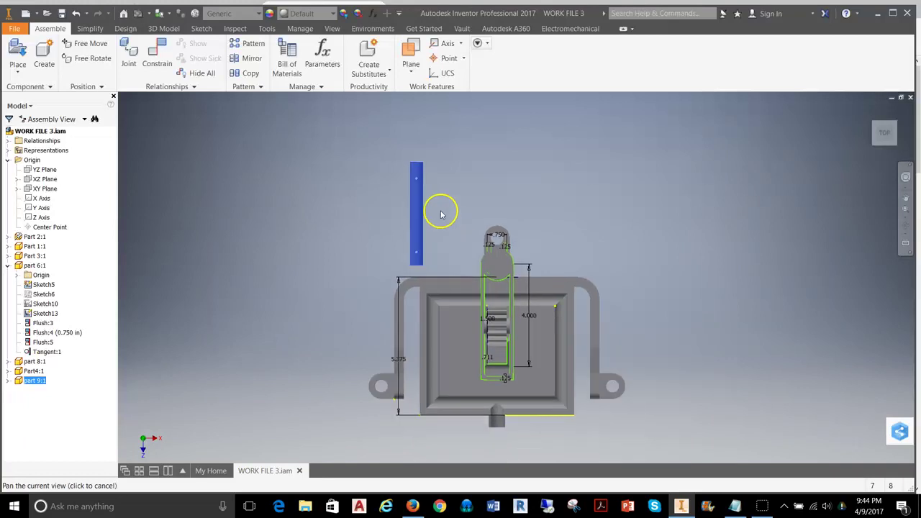
pyautogui.press('Escape')
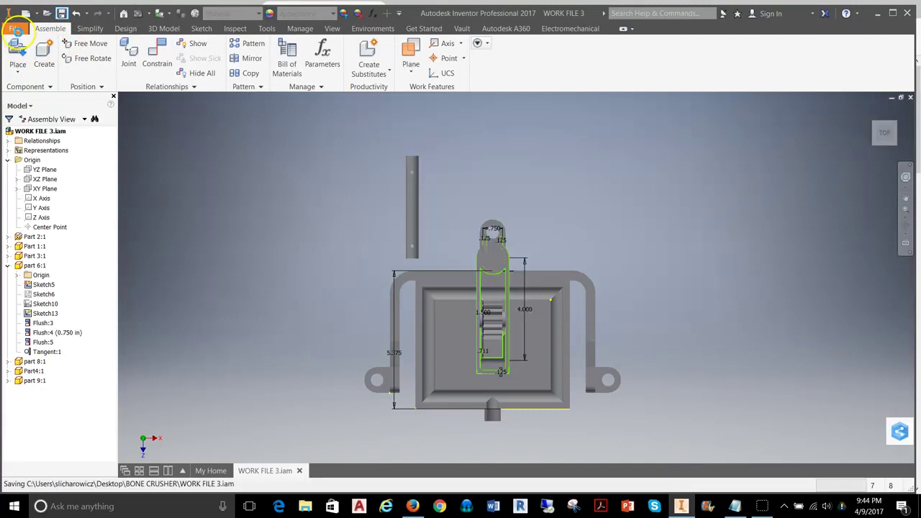
# Create a new drawing from the English ANSI (in).idw template.
pyautogui.click(18, 31)
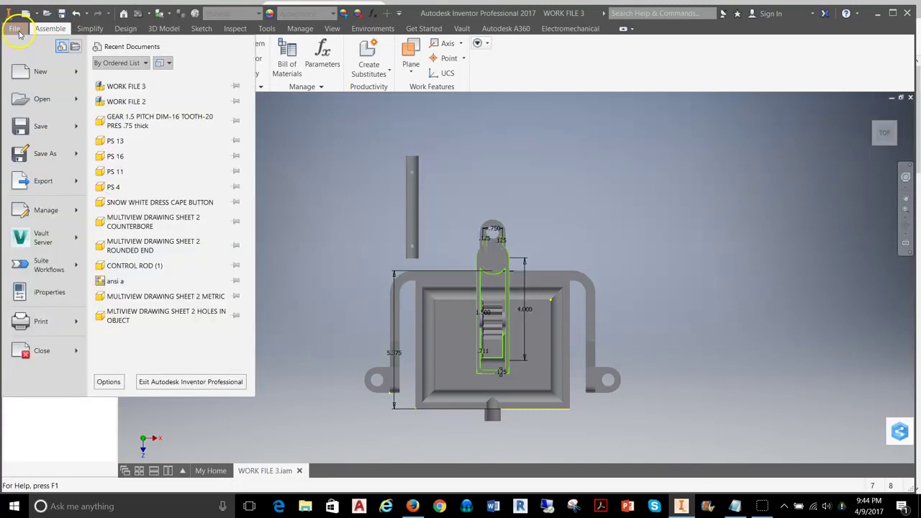
pyautogui.click(40, 74)
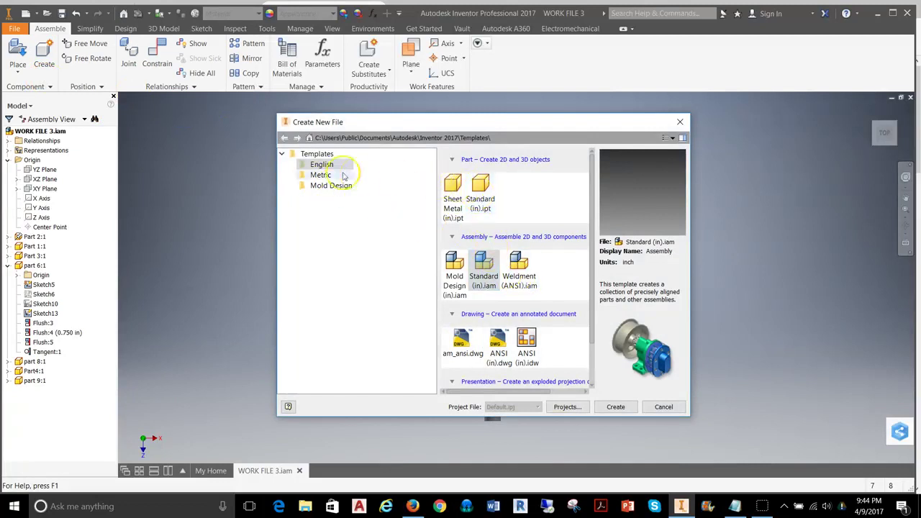
pyautogui.click(533, 349)
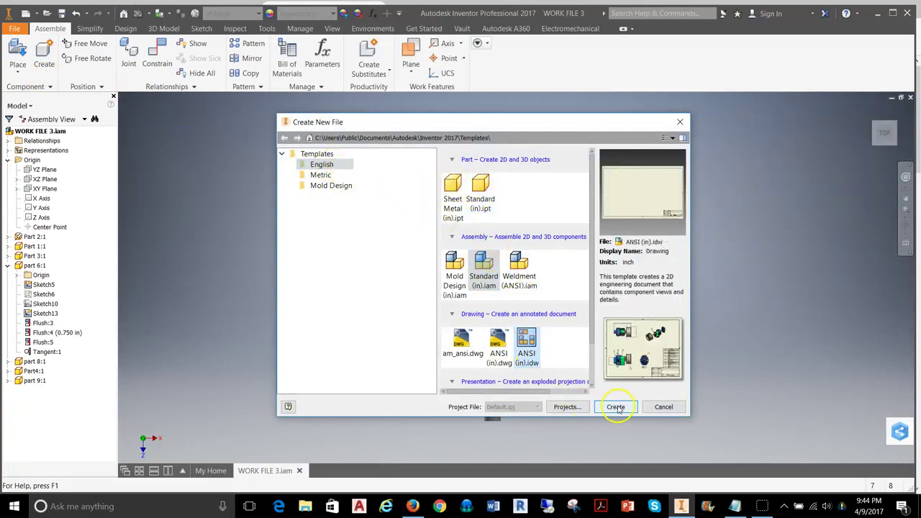
pyautogui.click(615, 406)
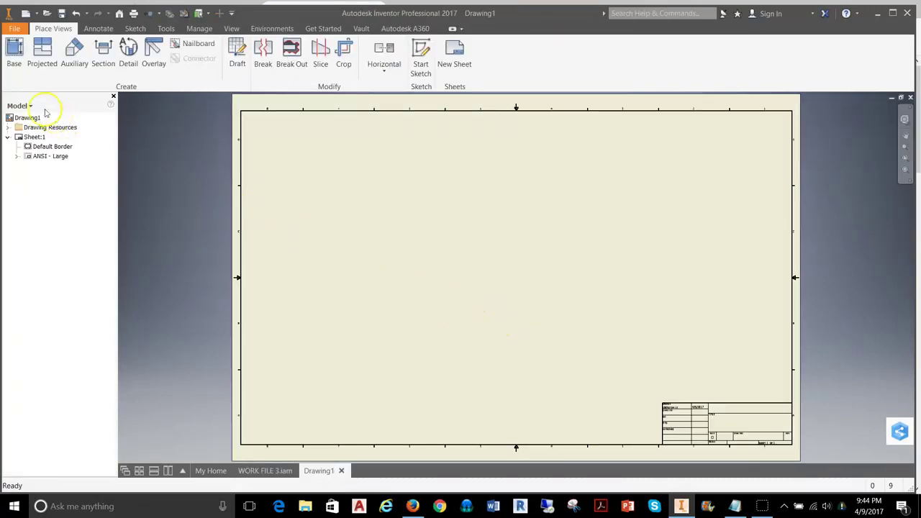
# Place a front base view of the WORK FILE 3 assembly at 1/2 scale, with projected top and side views.
pyautogui.click(13, 52)
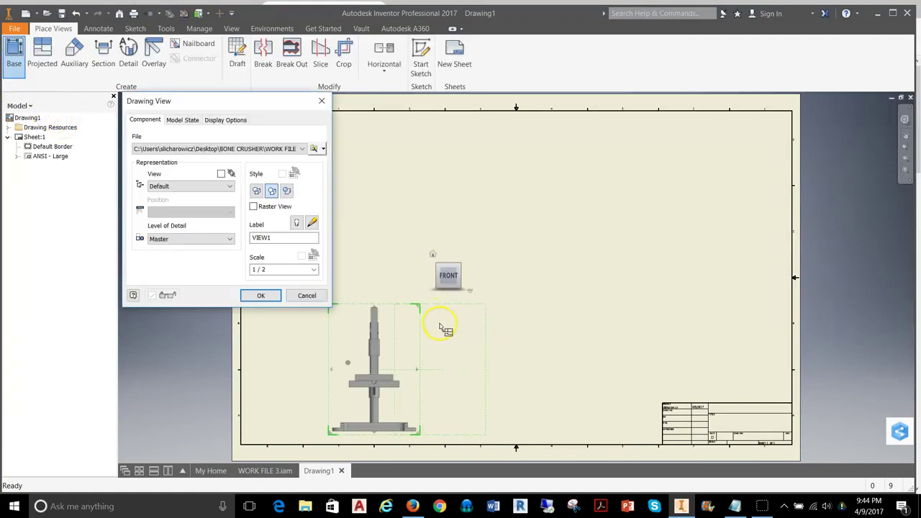
pyautogui.click(391, 200)
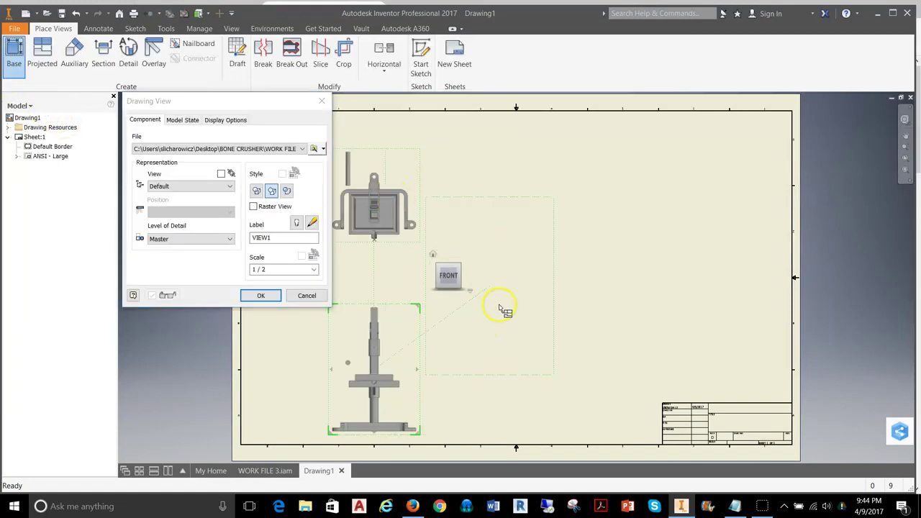
pyautogui.click(534, 374)
pyautogui.rightClick(536, 370)
pyautogui.click(575, 366)
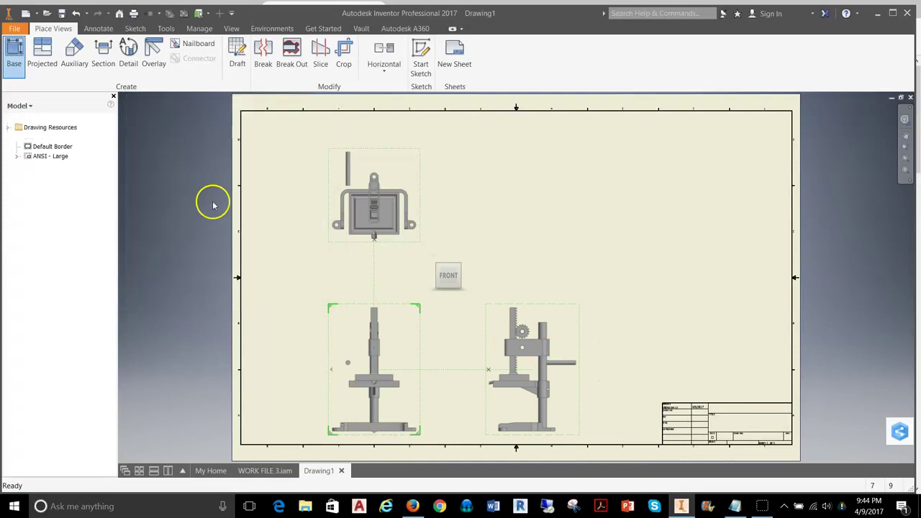
# Add center marks to both holes of the loose rod in the top view.
pyautogui.scroll(3, 353, 173)
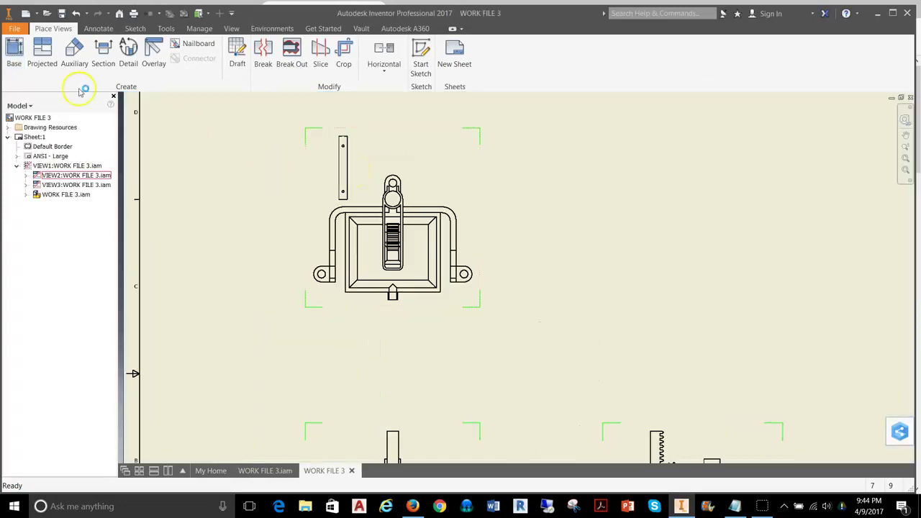
pyautogui.click(98, 28)
pyautogui.click(20, 57)
pyautogui.click(483, 58)
pyautogui.scroll(5, 349, 178)
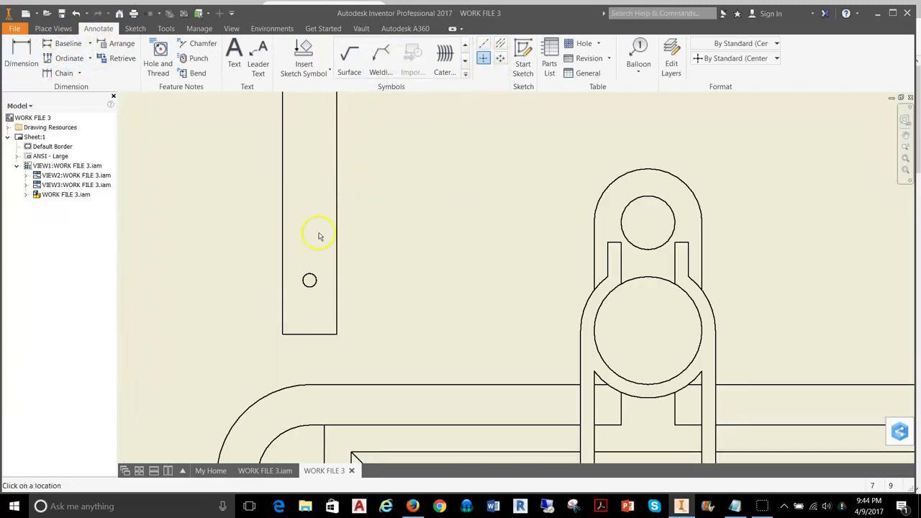
pyautogui.moveTo(358, 248); pyautogui.dragTo(370, 310, button='middle')
pyautogui.scroll(-4, 370, 310)
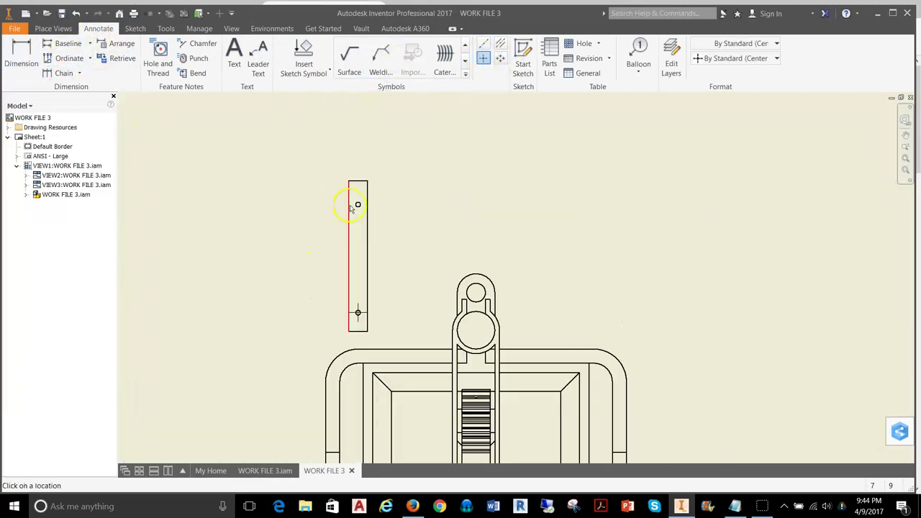
# Dimension the distance from the rod's upper end to the center of its upper hole, keeping the default precision and tolerance.
pyautogui.click(21, 57)
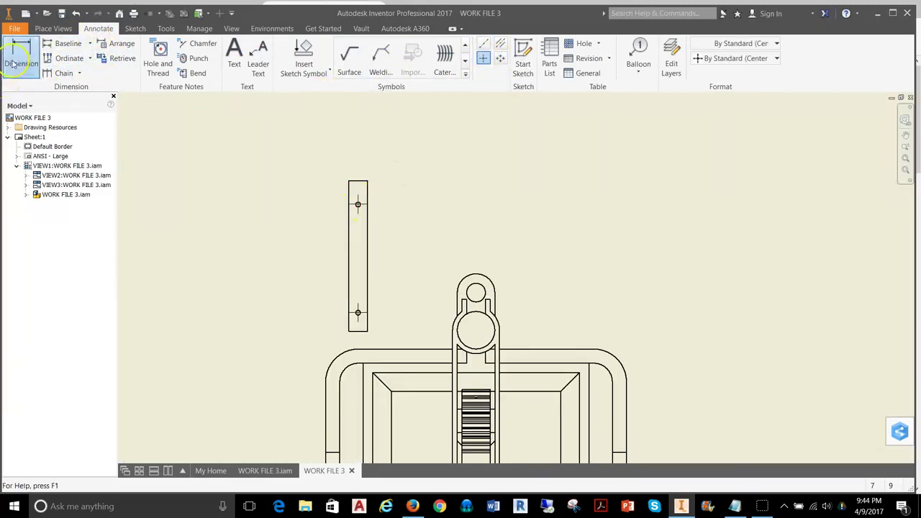
pyautogui.scroll(4, 357, 216)
pyautogui.moveTo(358, 216); pyautogui.dragTo(360, 271, button='middle')
pyautogui.moveTo(328, 100); pyautogui.dragTo(341, 177, button='middle')
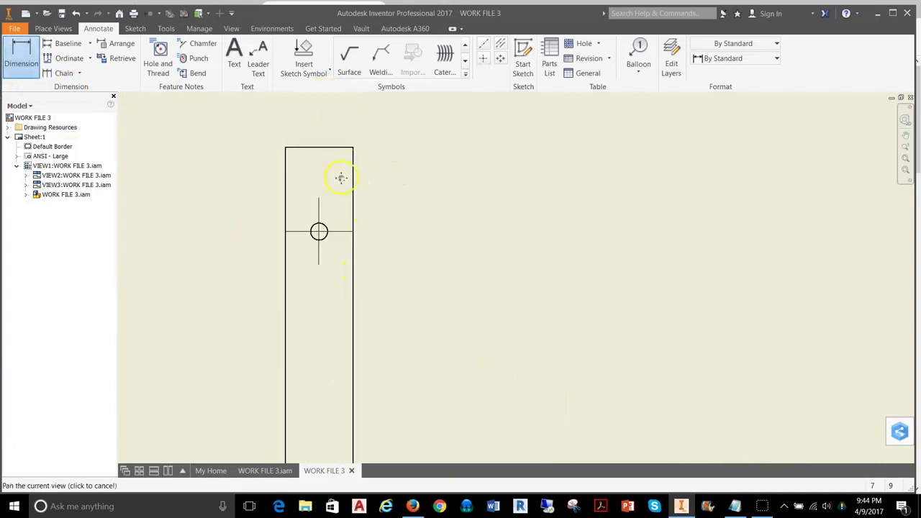
pyautogui.click(346, 237)
pyautogui.click(335, 154)
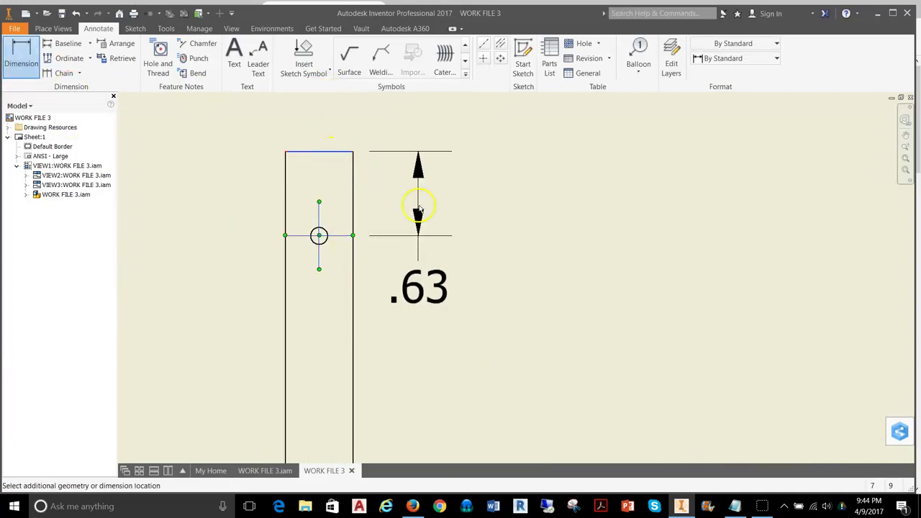
pyautogui.click(472, 328)
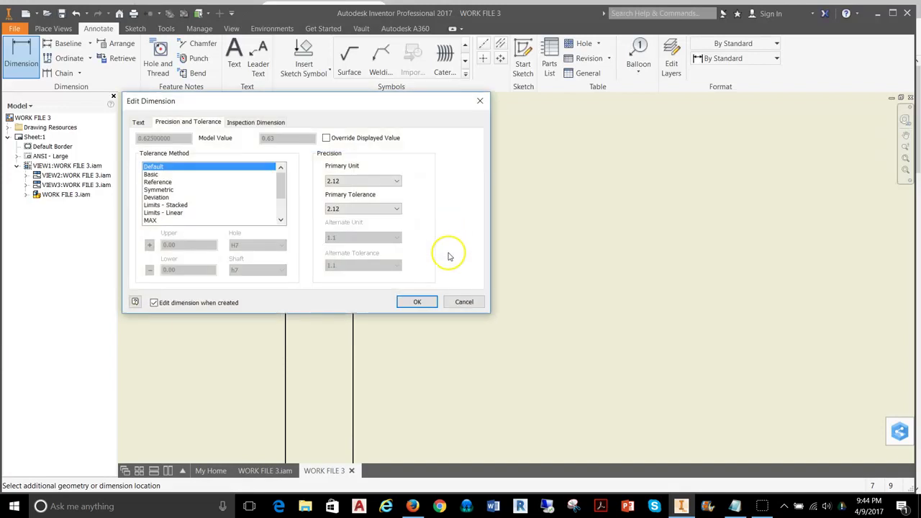
pyautogui.click(418, 303)
# Dimension the lower hole's center from the rod's lower end and turn off editing of dimensions when created.
pyautogui.scroll(-3, 372, 173)
pyautogui.scroll(3, 298, 267)
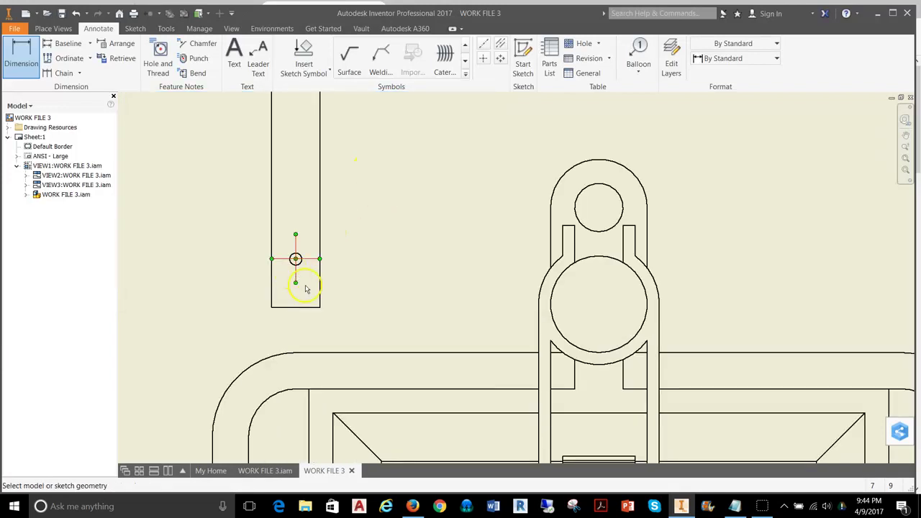
pyautogui.click(311, 308)
pyautogui.click(298, 258)
pyautogui.click(372, 266)
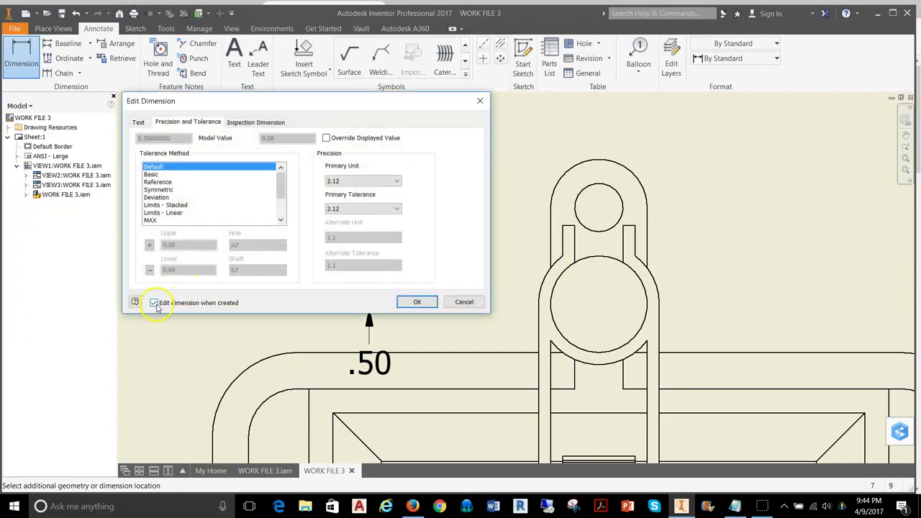
pyautogui.click(417, 303)
# Dimension the bracket's half width in the top view, from its centerline to its outer side edge.
pyautogui.scroll(-5, 398, 309)
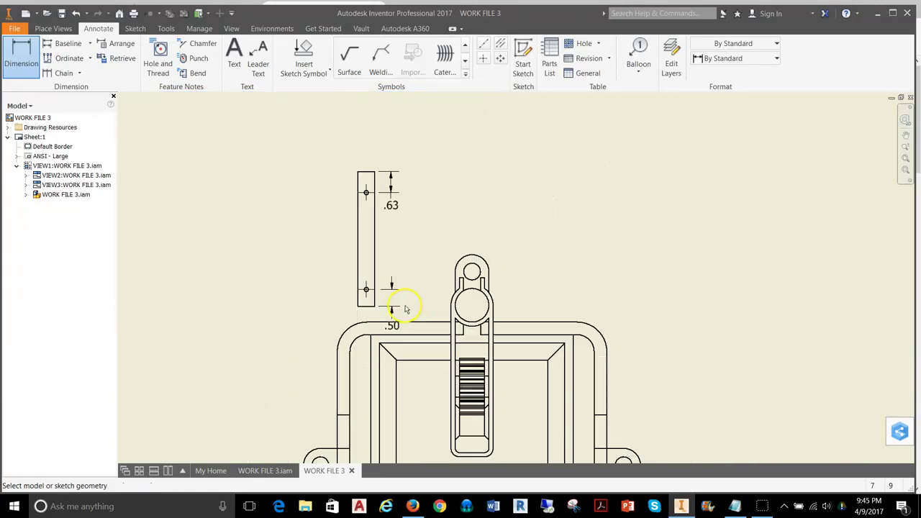
pyautogui.scroll(4, 467, 348)
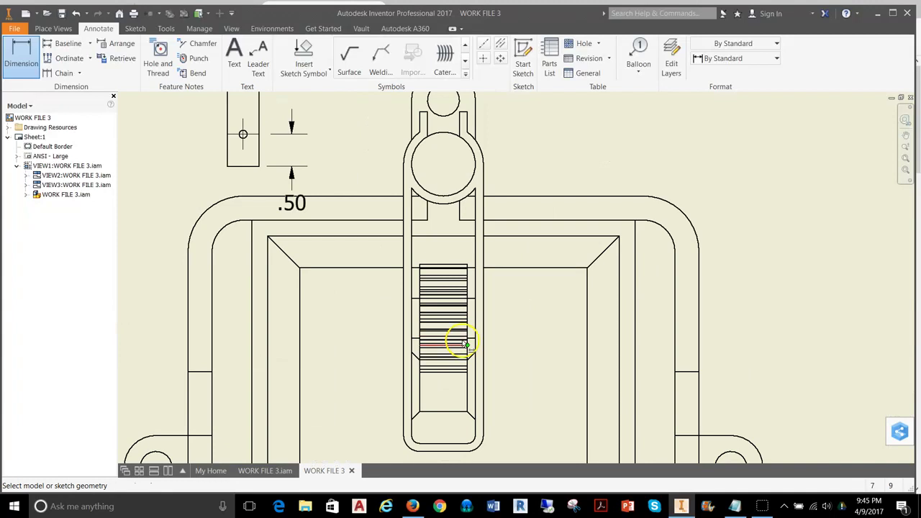
pyautogui.click(472, 293)
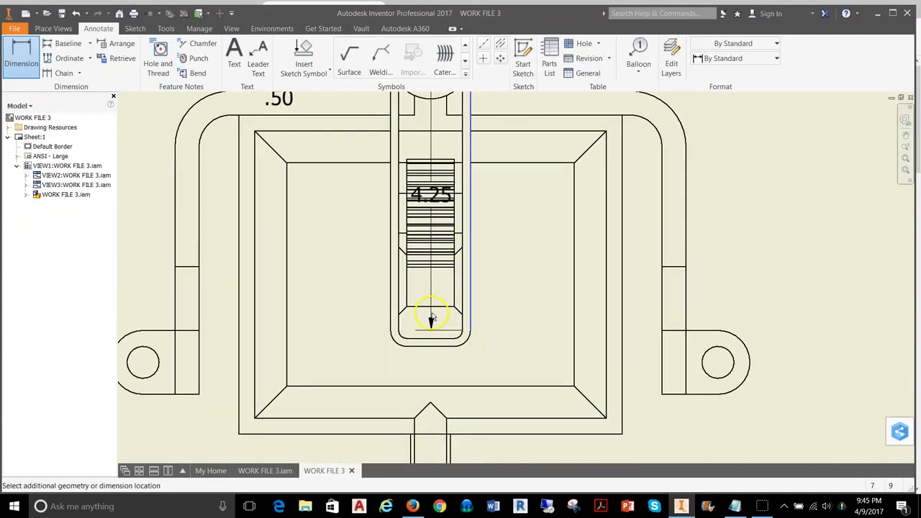
pyautogui.click(480, 365)
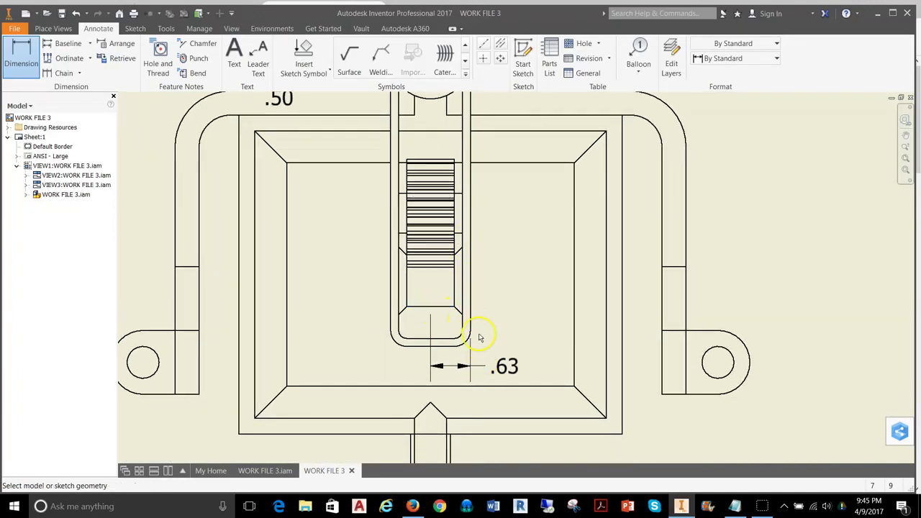
# Add a center mark to the small hole in the bracket in the front view.
pyautogui.scroll(-3, 481, 327)
pyautogui.moveTo(468, 311); pyautogui.dragTo(452, 257, button='middle')
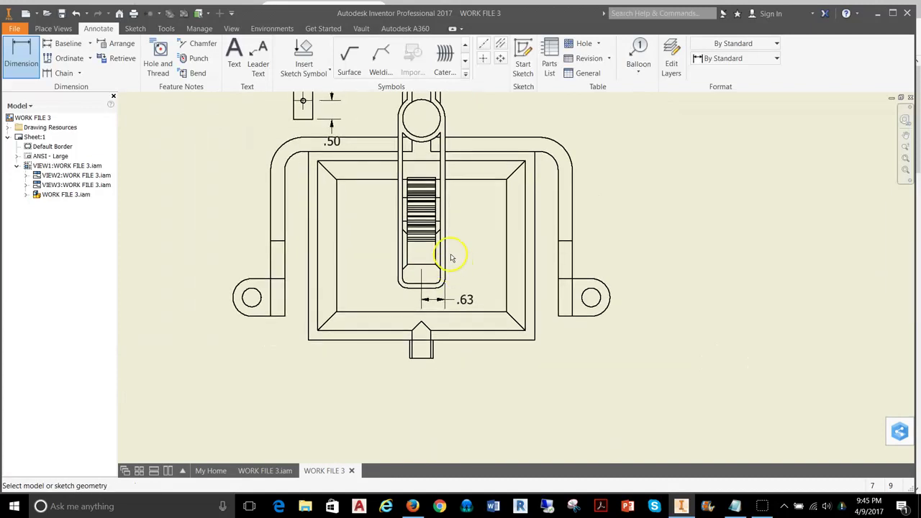
pyautogui.scroll(-3, 453, 193)
pyautogui.moveTo(454, 193); pyautogui.dragTo(429, 266, button='middle')
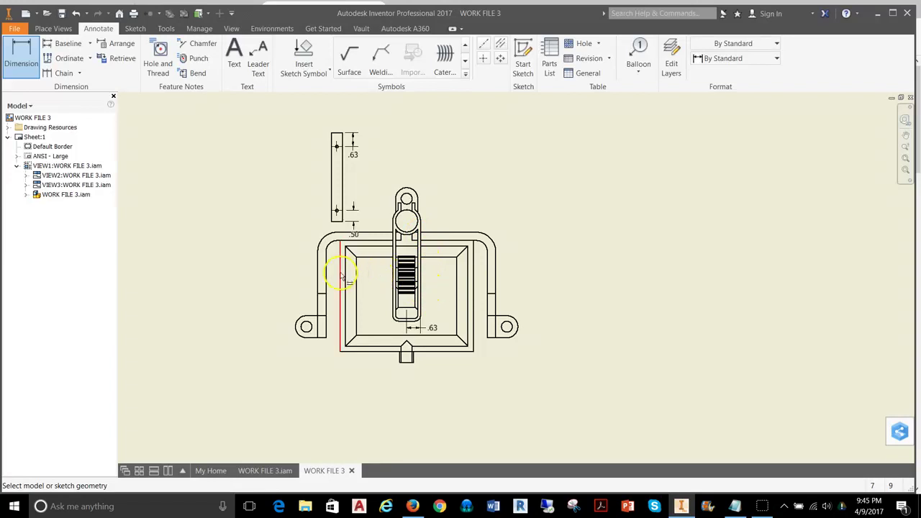
pyautogui.scroll(-2, 376, 279)
pyautogui.scroll(5, 436, 319)
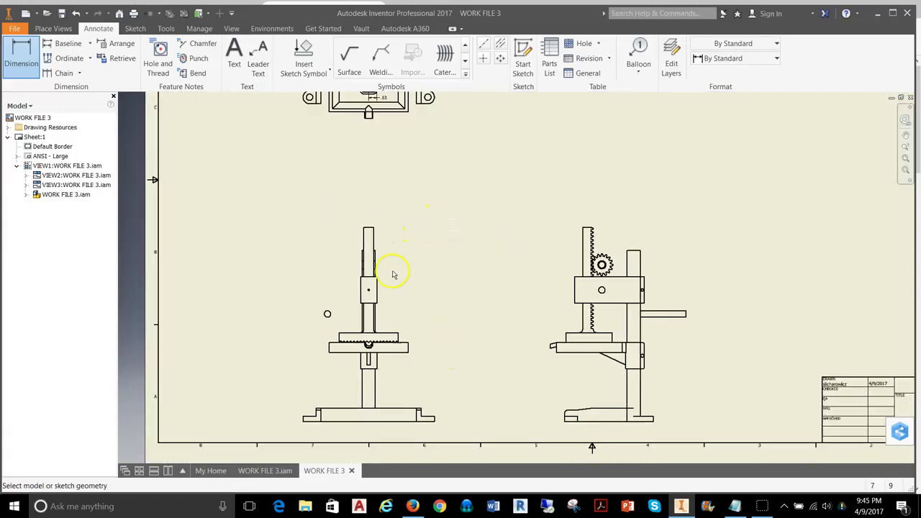
pyautogui.scroll(2, 370, 293)
pyautogui.click(483, 58)
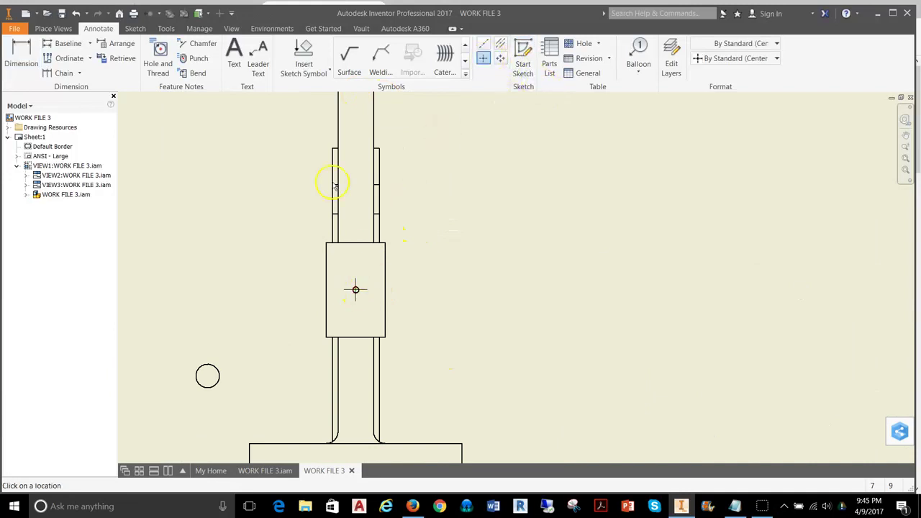
# Dimension the horizontal distance from the small hole's center to the bracket's outer side edge in the front view.
pyautogui.click(21, 58)
pyautogui.scroll(2, 316, 323)
pyautogui.click(446, 258)
pyautogui.click(391, 273)
pyautogui.scroll(-2, 408, 332)
pyautogui.scroll(-2, 410, 331)
pyautogui.click(434, 358)
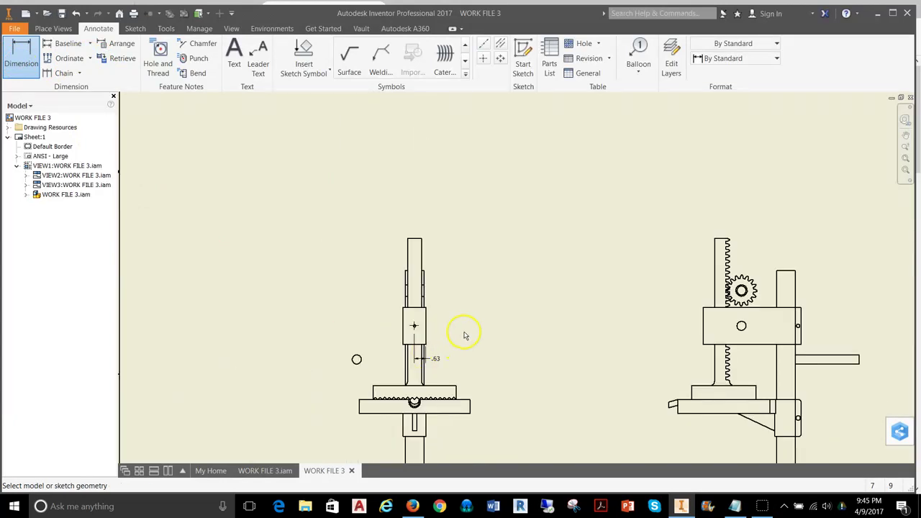
# Switch back to the WORK FILE 3.iam assembly and turn the model from the top view to an isometric view.
pyautogui.scroll(-2, 463, 257)
pyautogui.scroll(5, 438, 252)
pyautogui.scroll(-6, 451, 259)
pyautogui.scroll(-1, 416, 299)
pyautogui.scroll(2, 407, 295)
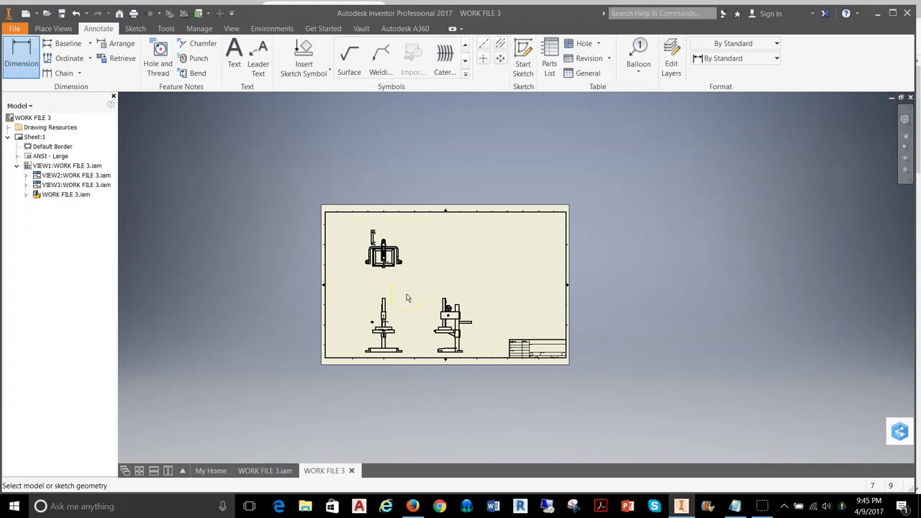
pyautogui.click(262, 470)
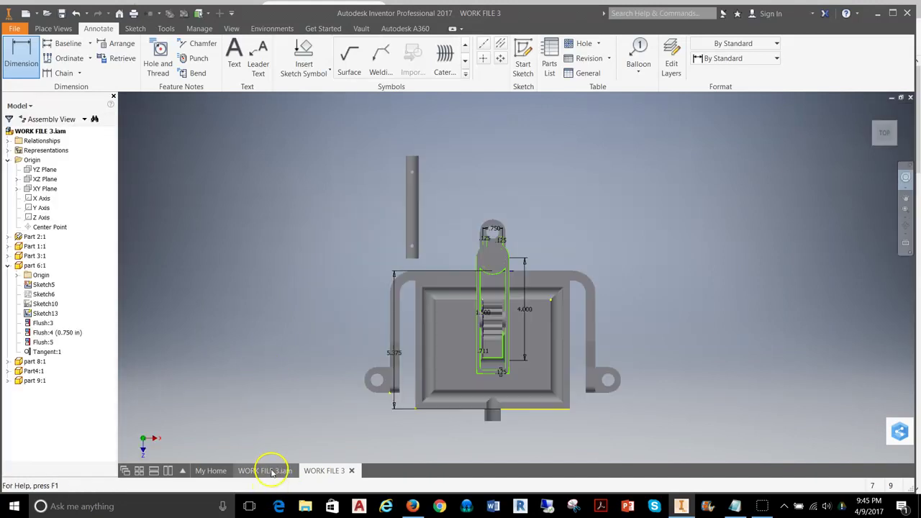
pyautogui.scroll(2, 412, 170)
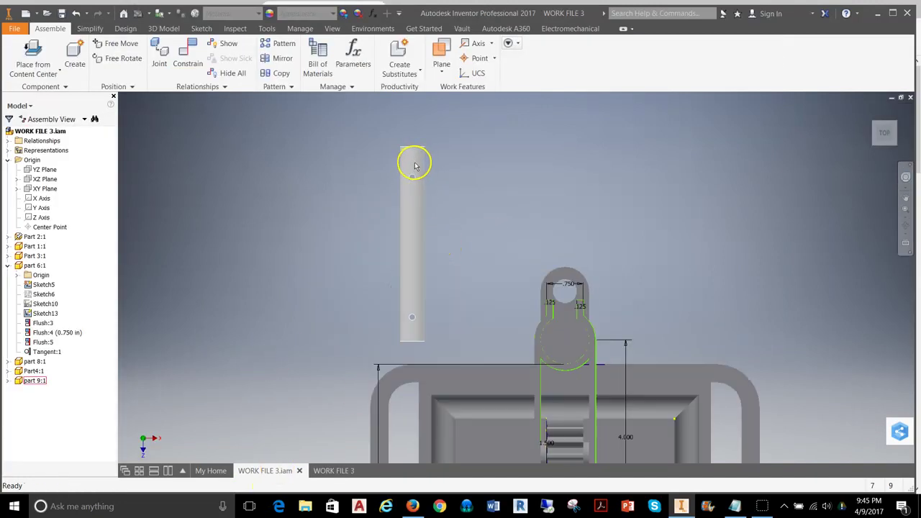
pyautogui.scroll(-2, 438, 200)
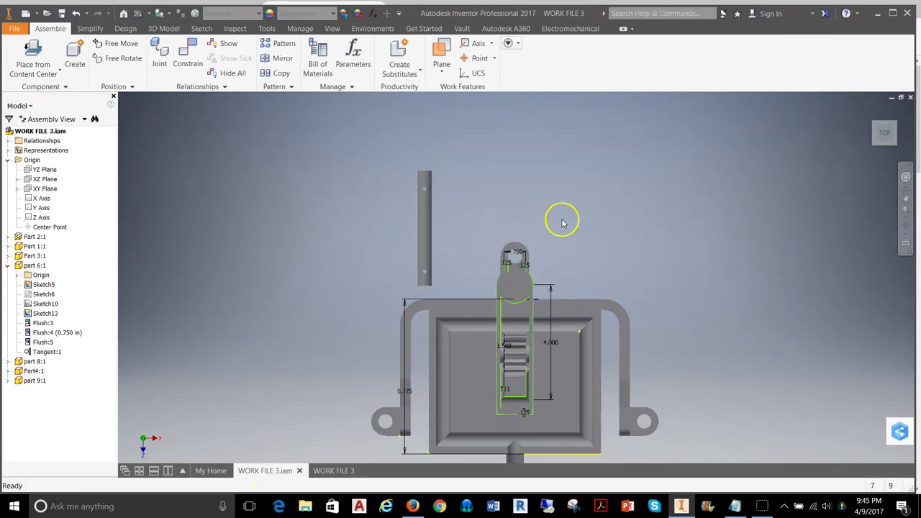
pyautogui.moveTo(561, 218); pyautogui.dragTo(479, 188, button='middle')
pyautogui.click(906, 198)
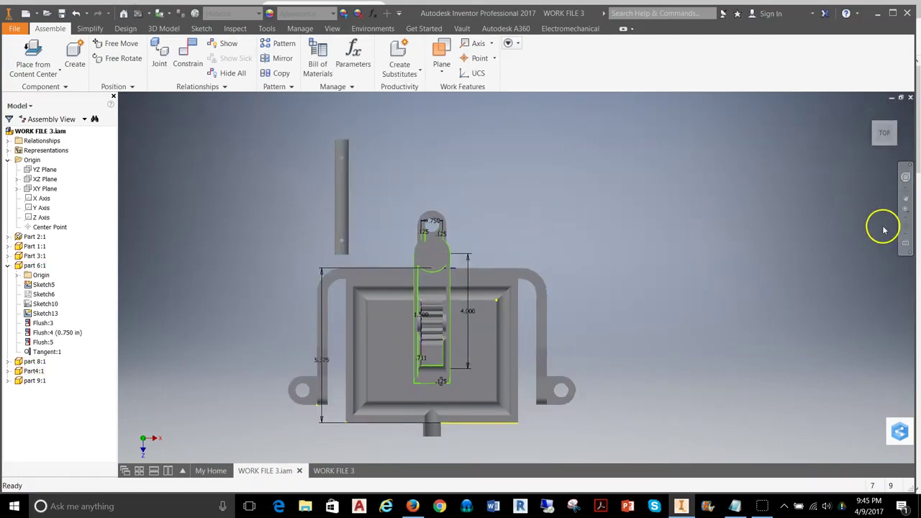
pyautogui.click(895, 124)
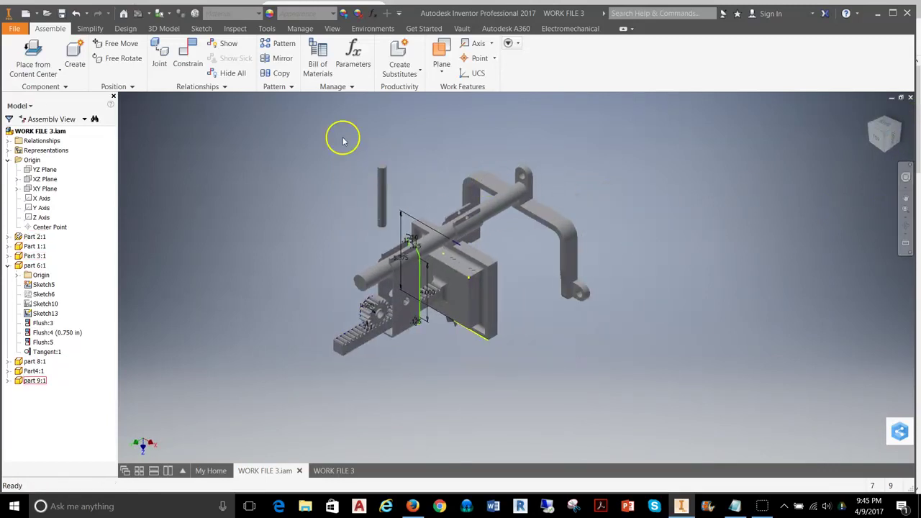
# Start a Rotational joint and pick the center of the part 9 rod's upper end as the first origin.
pyautogui.click(189, 66)
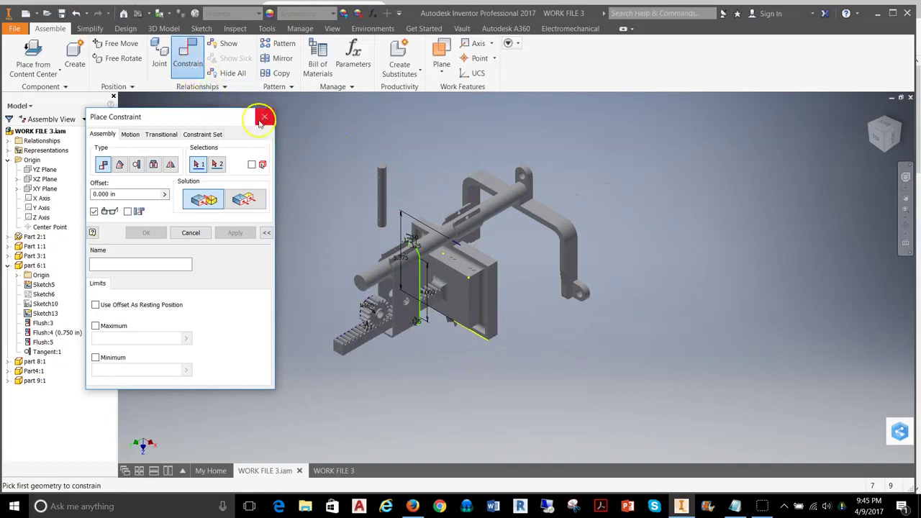
pyautogui.click(260, 121)
pyautogui.click(157, 65)
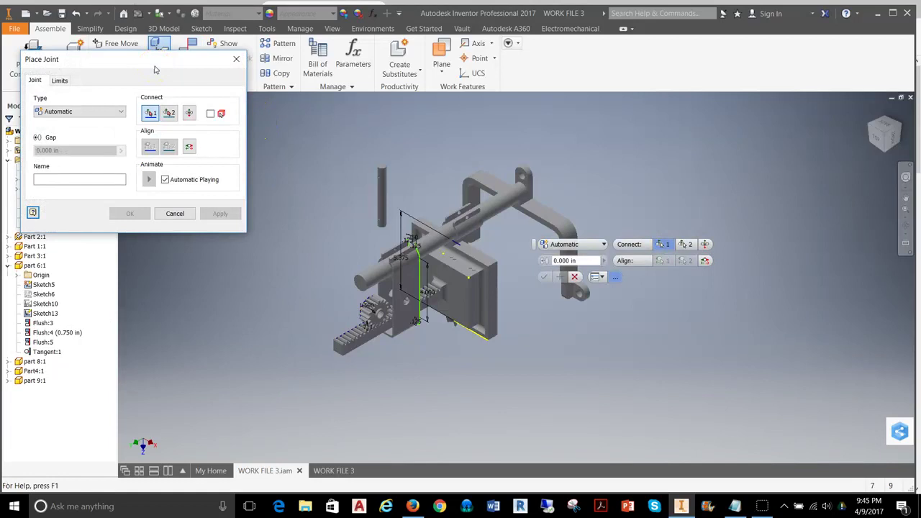
pyautogui.click(120, 111)
pyautogui.click(80, 144)
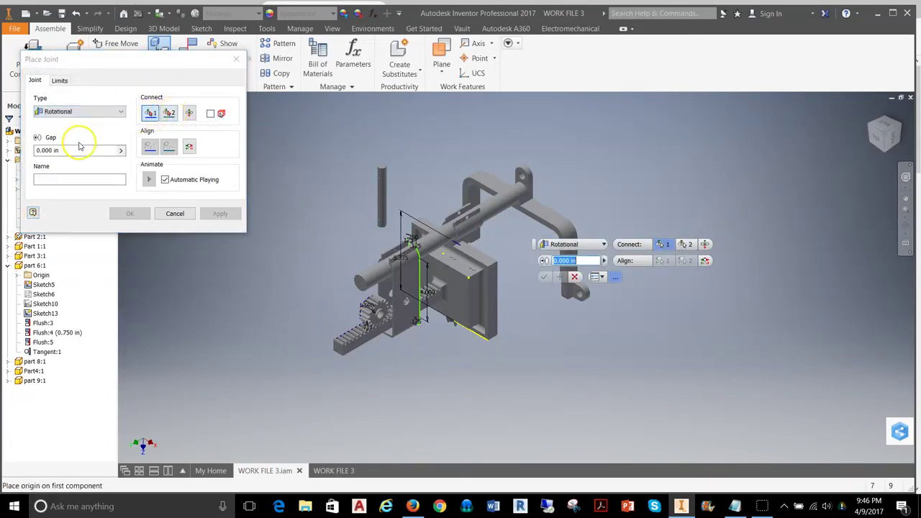
pyautogui.scroll(2, 308, 154)
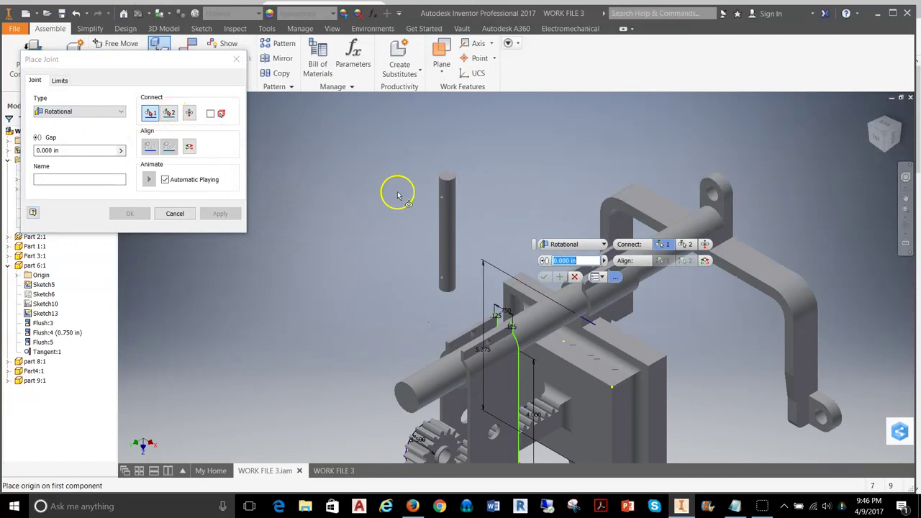
pyautogui.scroll(3, 448, 180)
pyautogui.click(449, 176)
pyautogui.scroll(-5, 449, 180)
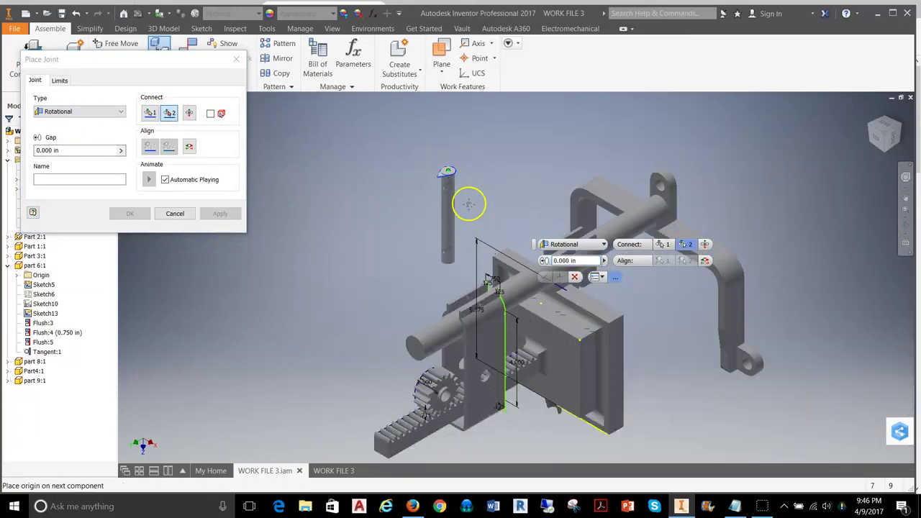
# Pick the center of the large hole in the bracket's side wall as the joint's second origin.
pyautogui.scroll(5, 479, 274)
pyautogui.moveTo(470, 298); pyautogui.dragTo(493, 219, button='middle')
pyautogui.scroll(5, 469, 233)
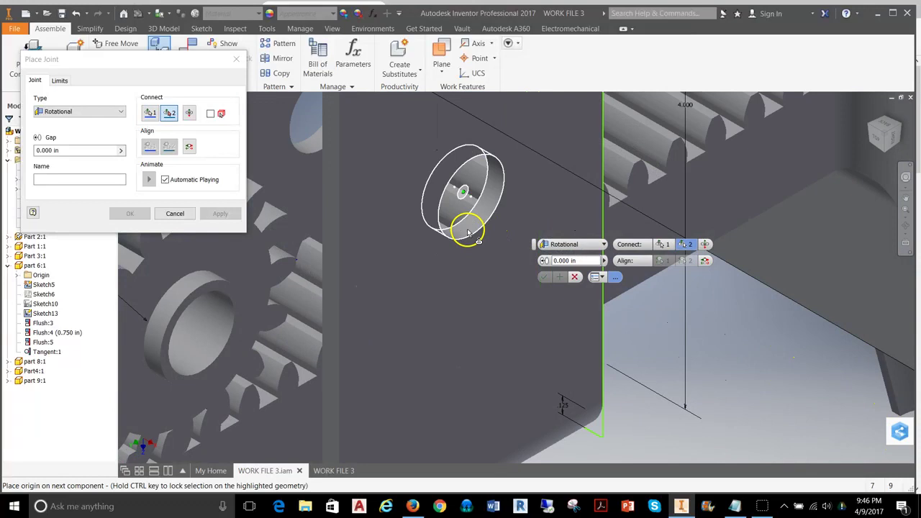
pyautogui.scroll(-4, 478, 236)
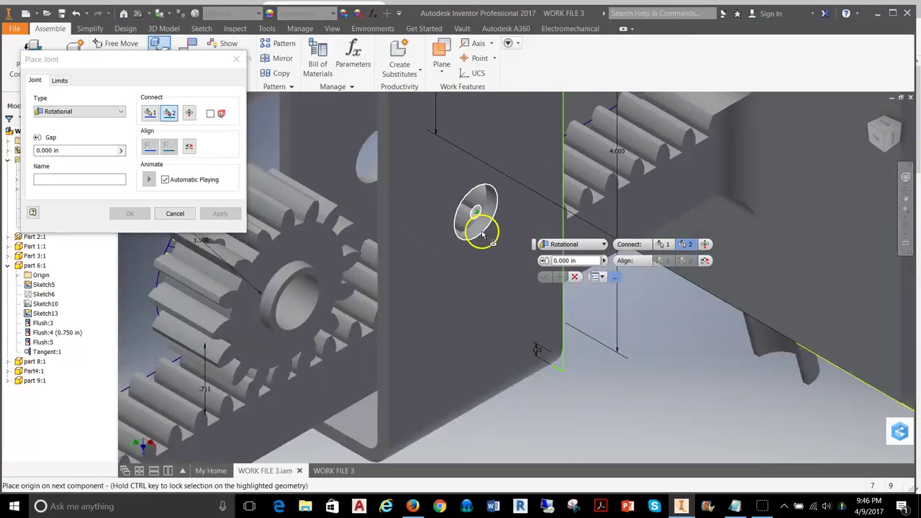
pyautogui.click(482, 234)
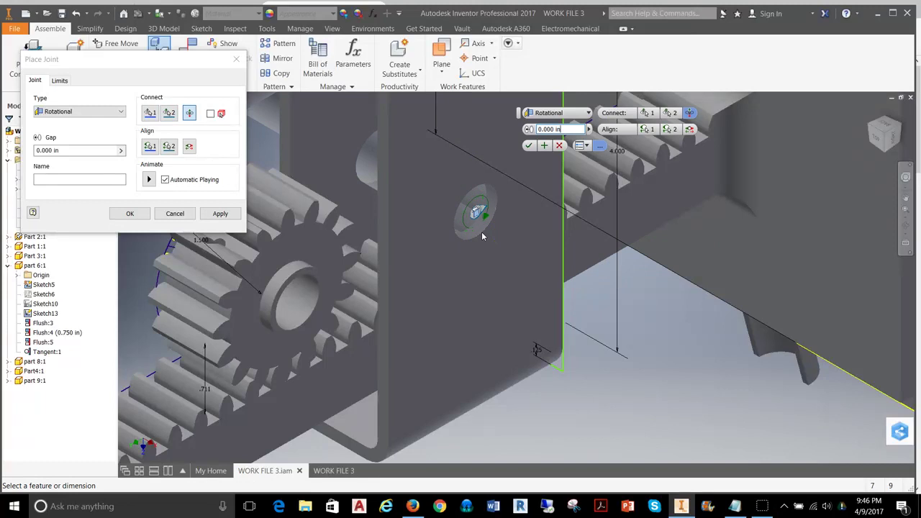
pyautogui.scroll(-2, 482, 232)
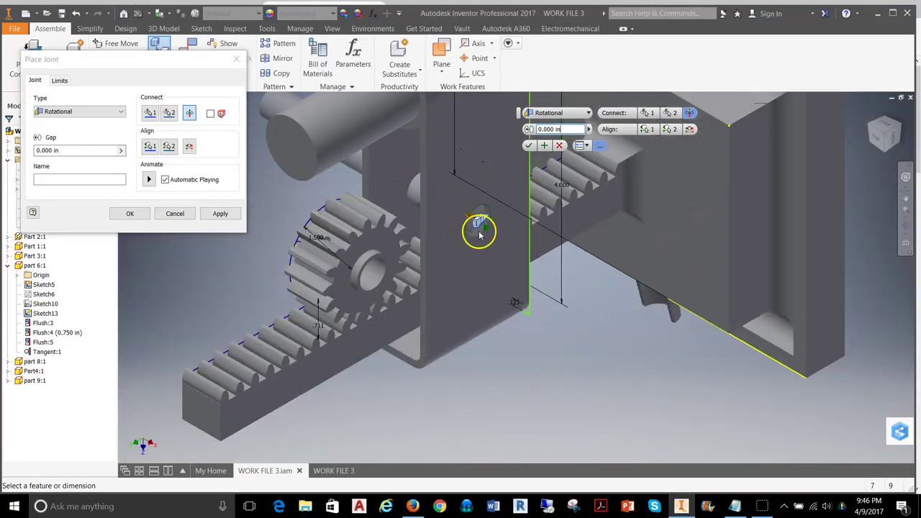
# Flip the joint direction and back again, and apply the rotational joint with a 0.000 in gap.
pyautogui.click(190, 114)
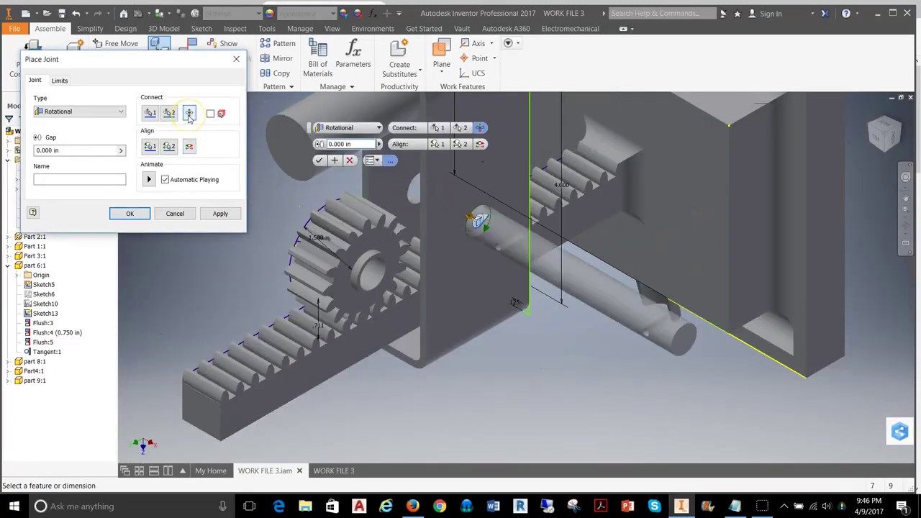
pyautogui.click(189, 114)
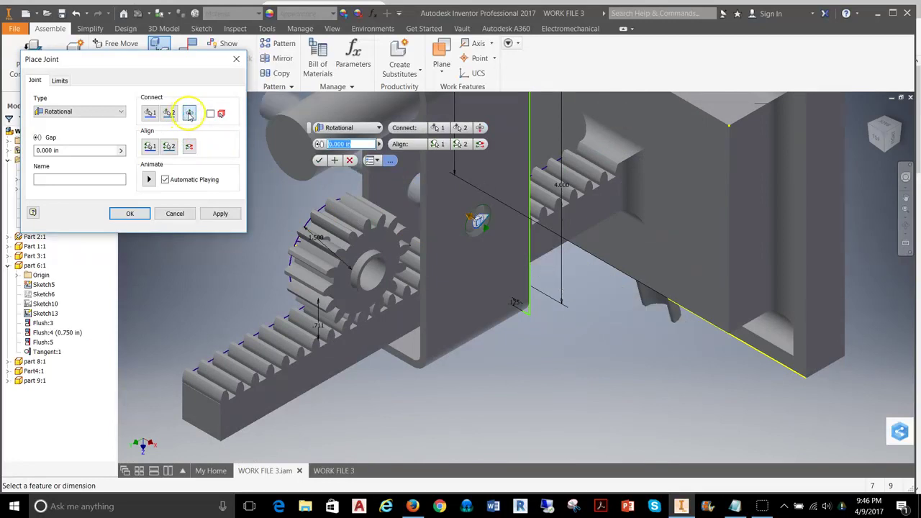
pyautogui.scroll(-2, 466, 227)
pyautogui.scroll(5, 458, 223)
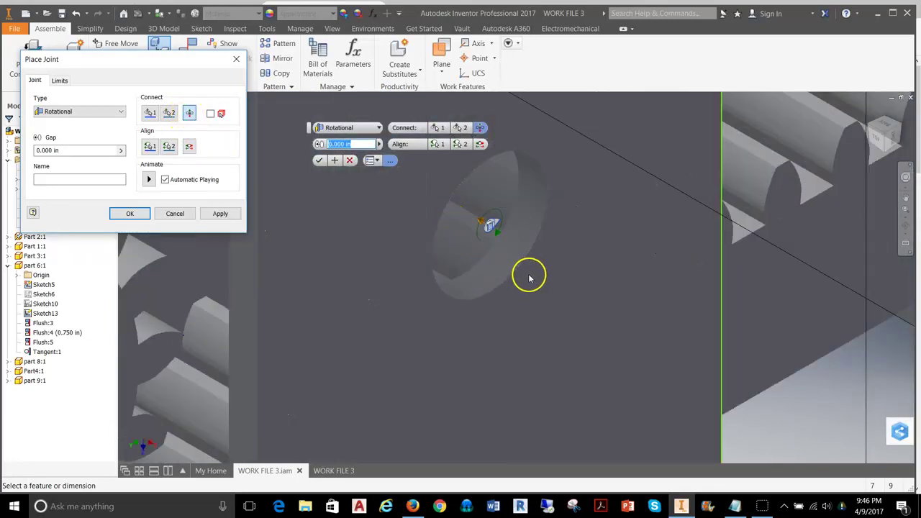
pyautogui.scroll(-3, 529, 275)
pyautogui.scroll(-2, 527, 275)
pyautogui.click(220, 214)
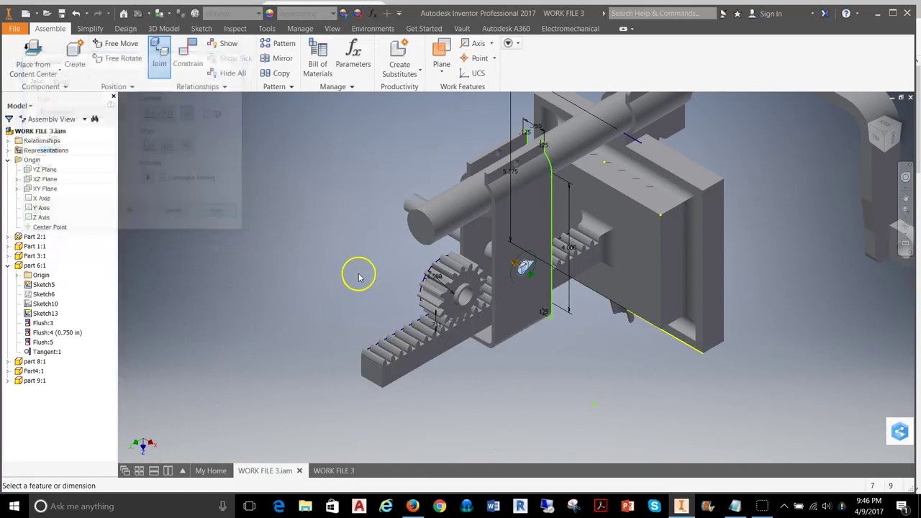
pyautogui.scroll(5, 523, 267)
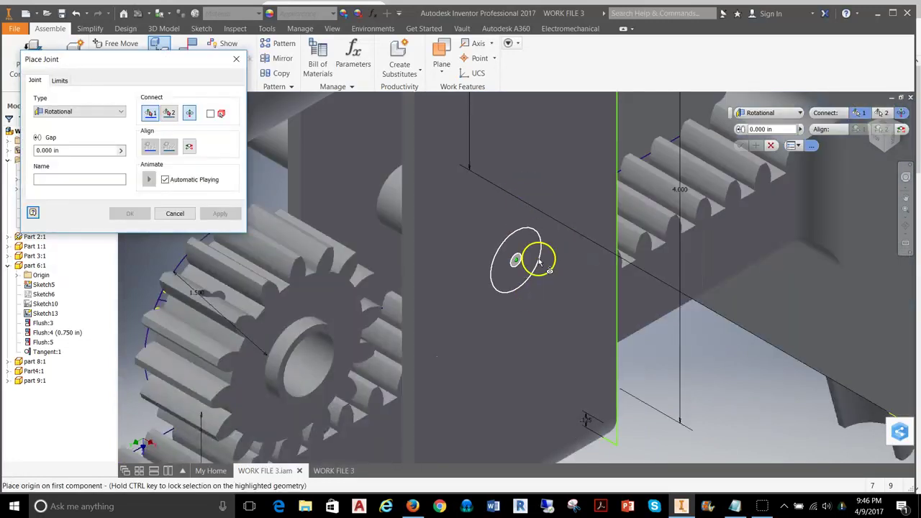
pyautogui.scroll(-3, 562, 318)
pyautogui.scroll(-2, 562, 317)
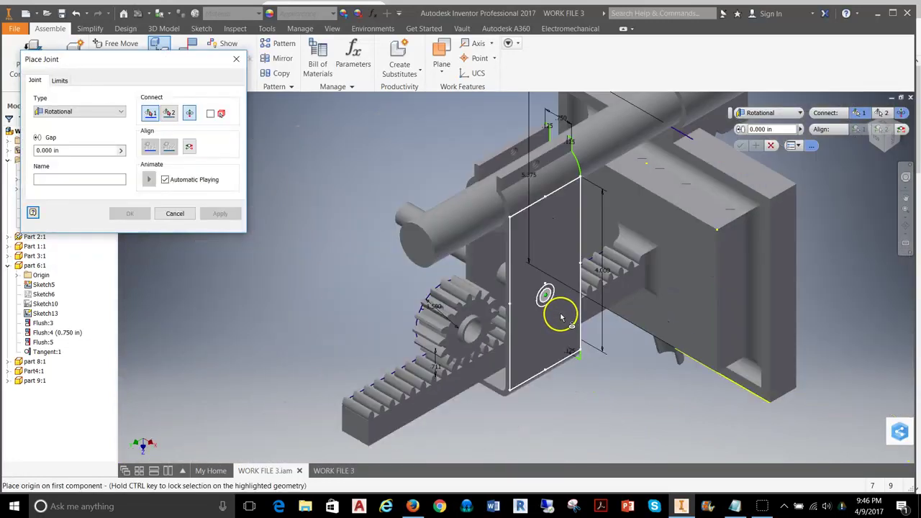
pyautogui.click(175, 214)
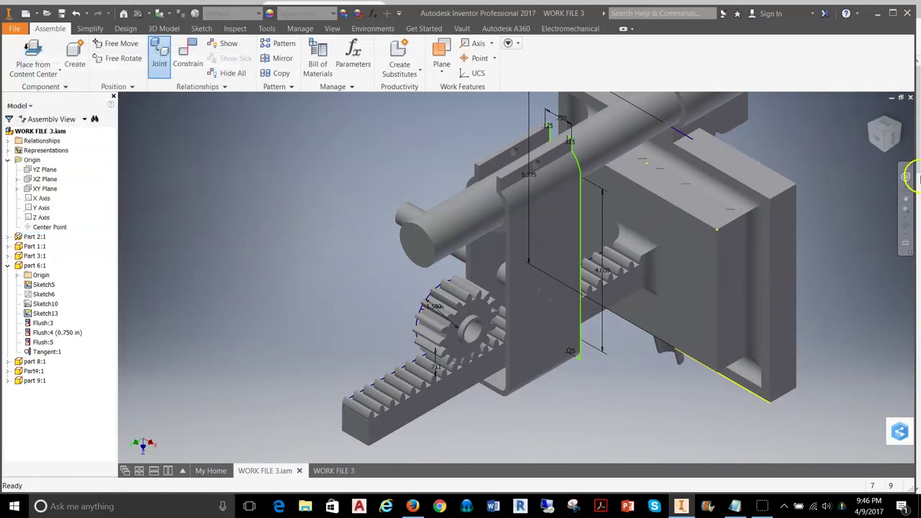
# Examine the rod's position in the bracket from below and from the home view of the press.
pyautogui.click(907, 226)
pyautogui.click(838, 180)
pyautogui.moveTo(869, 144); pyautogui.dragTo(564, 245)
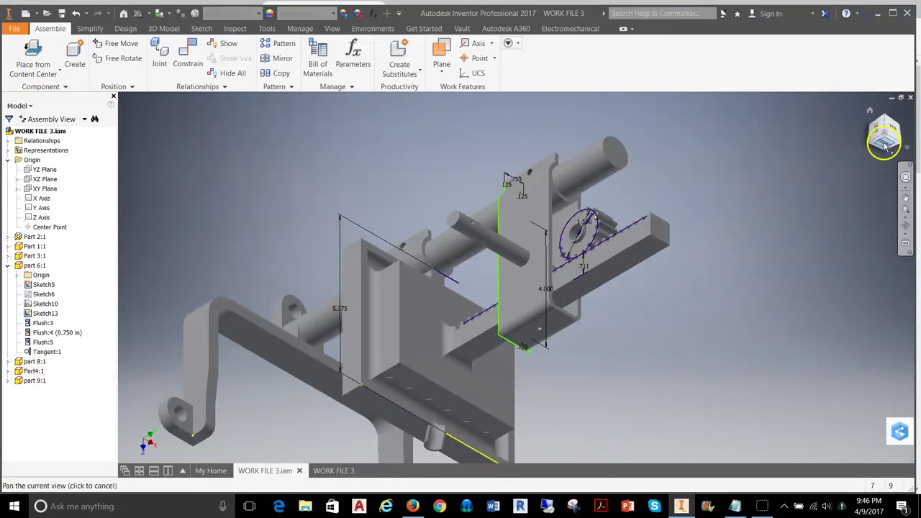
pyautogui.click(880, 134)
pyautogui.click(871, 114)
pyautogui.scroll(5, 539, 259)
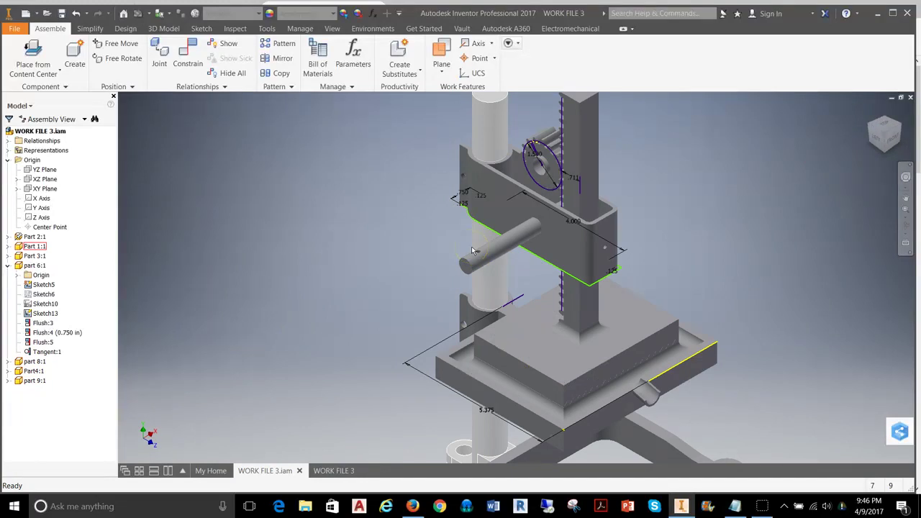
pyautogui.moveTo(508, 263); pyautogui.dragTo(469, 263, button='middle')
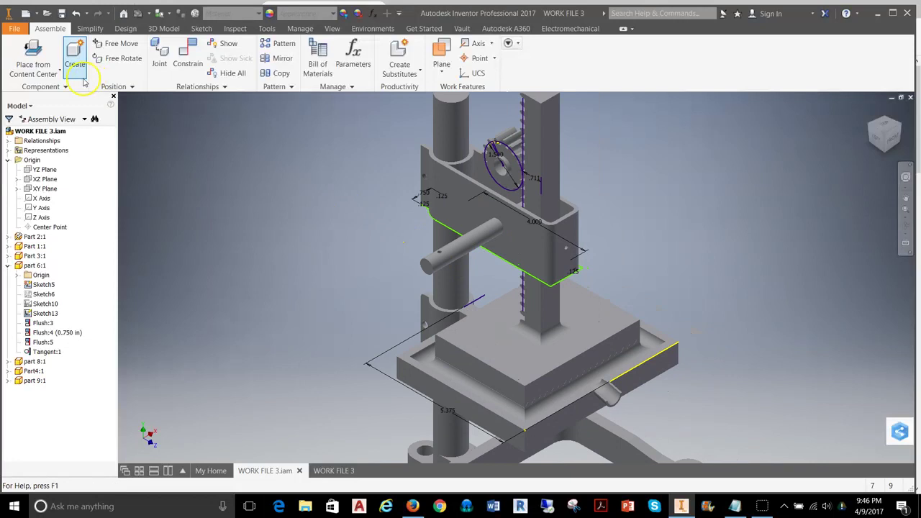
# Place one instance of Part11 from the BONE CRUSHER folder beside the press.
pyautogui.click(58, 74)
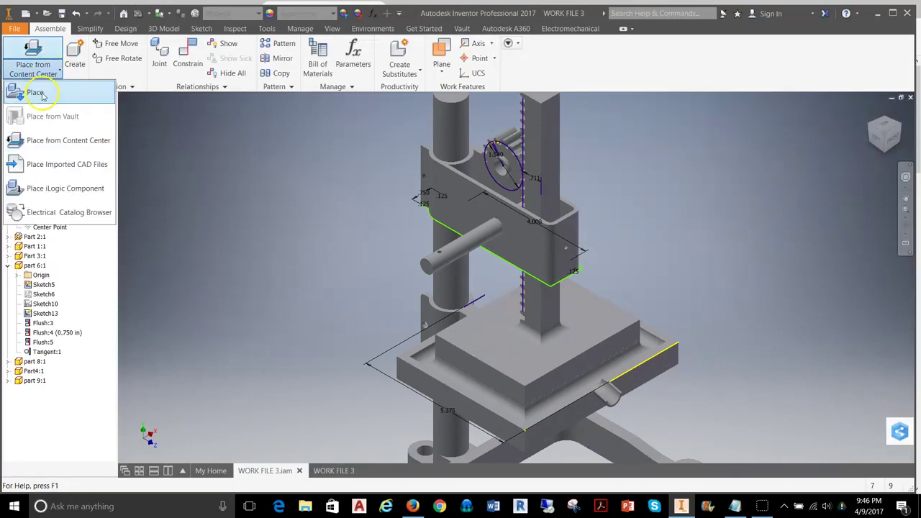
pyautogui.click(33, 92)
pyautogui.scroll(-3, 301, 187)
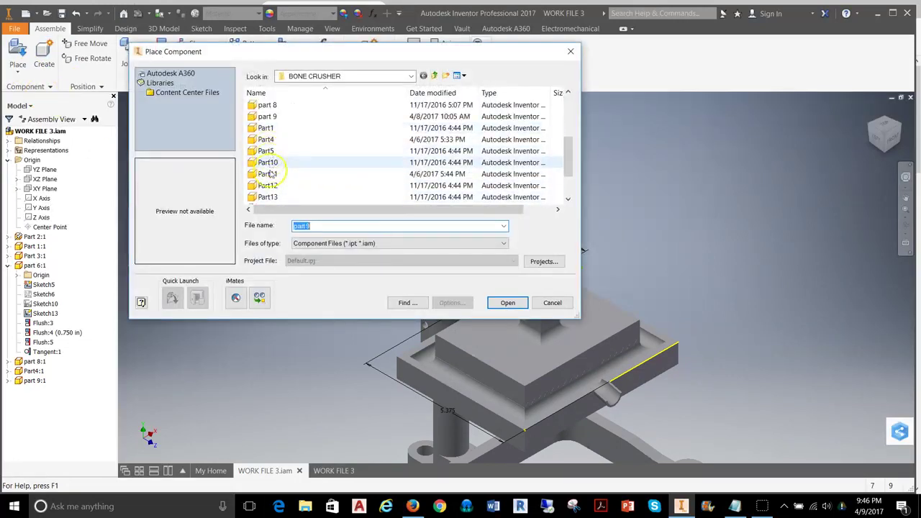
pyautogui.click(267, 139)
pyautogui.scroll(-1, 268, 153)
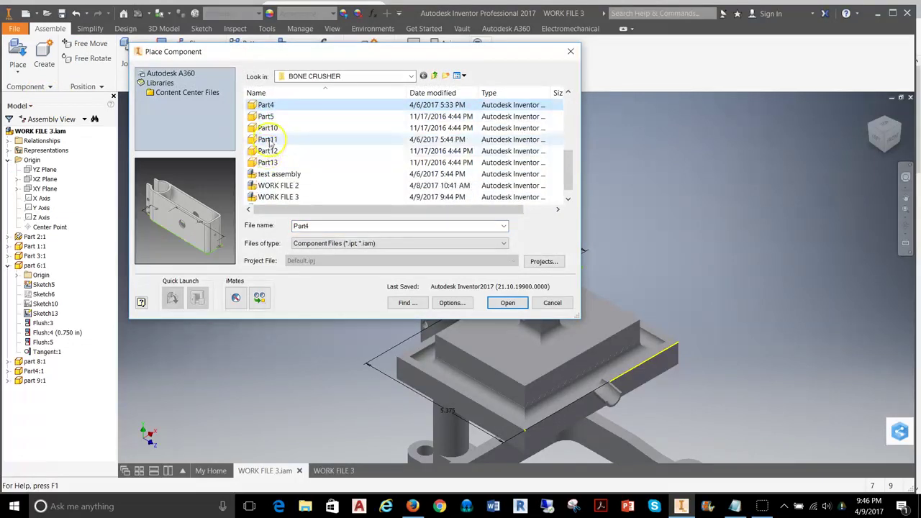
pyautogui.click(269, 140)
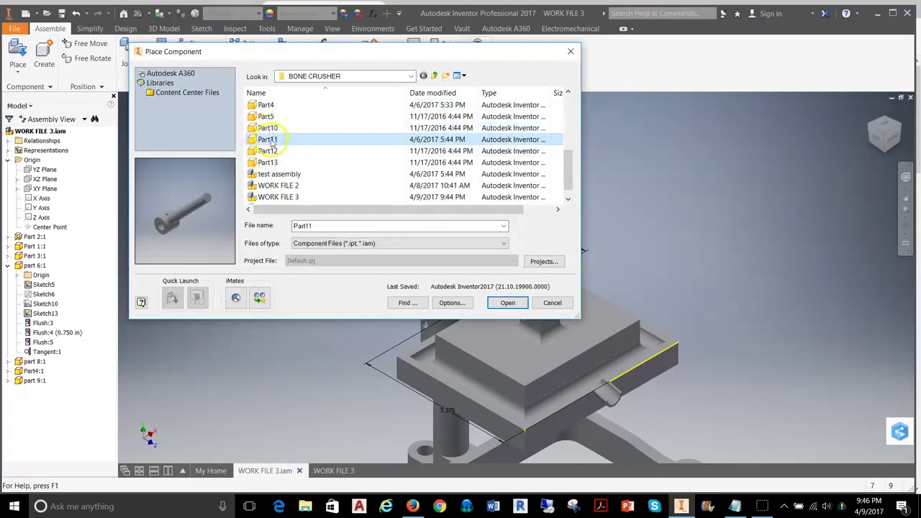
pyautogui.click(507, 302)
pyautogui.rightClick(220, 173)
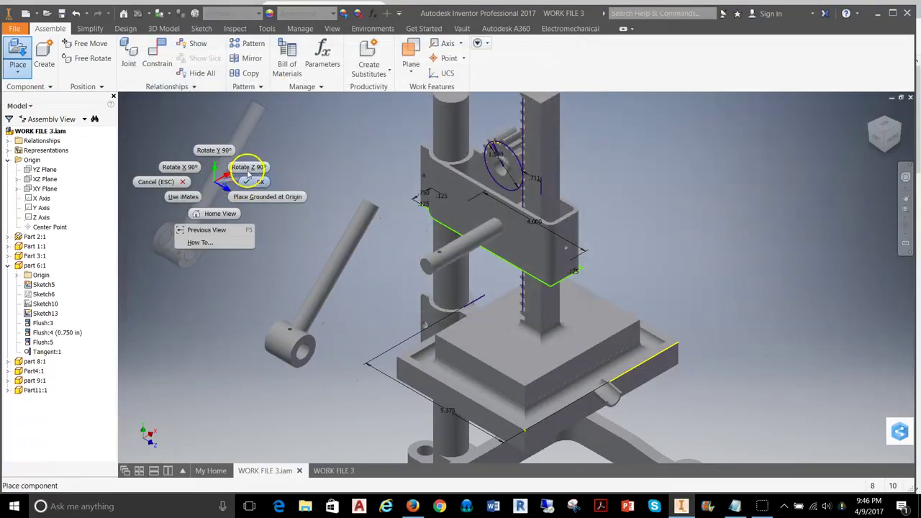
pyautogui.click(248, 198)
# Place two instances of Part10 from the BONE CRUSHER folder beside the press.
pyautogui.click(20, 72)
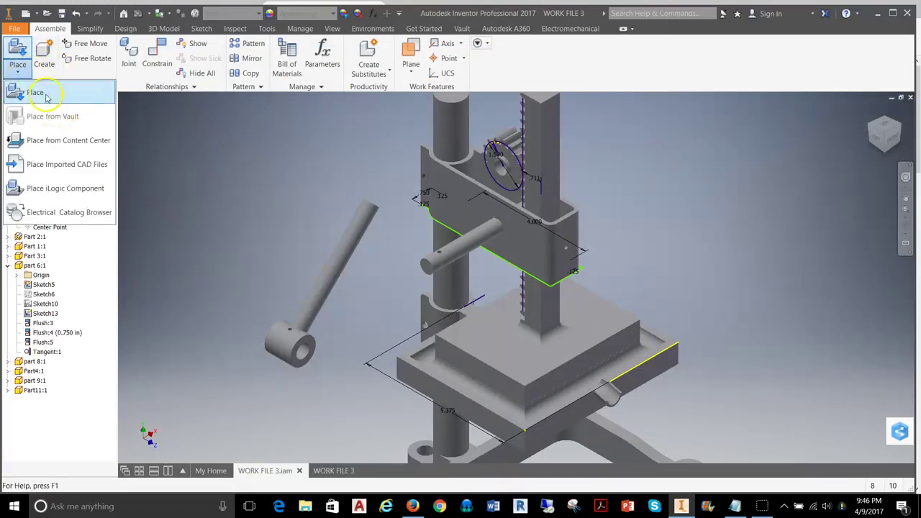
pyautogui.click(41, 92)
pyautogui.scroll(-2, 274, 190)
pyautogui.click(274, 189)
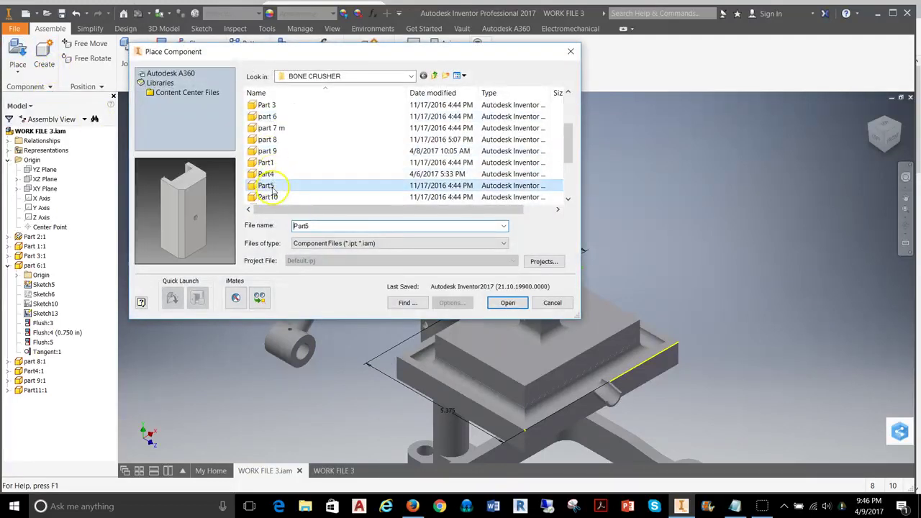
pyautogui.click(271, 167)
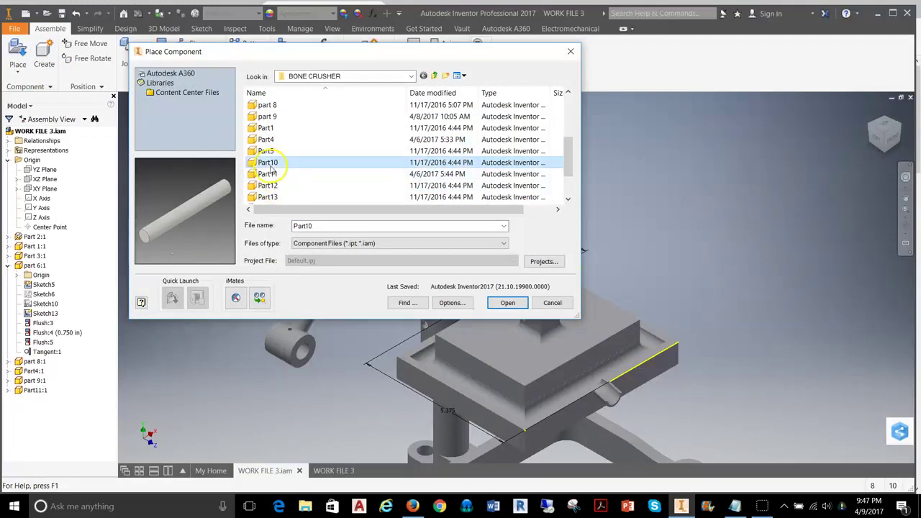
pyautogui.click(270, 178)
pyautogui.click(270, 167)
pyautogui.click(507, 304)
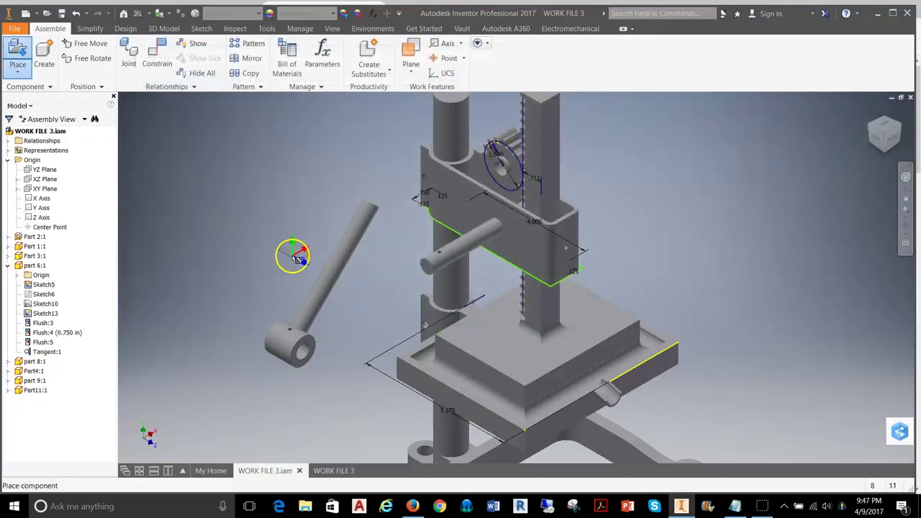
pyautogui.rightClick(319, 188)
pyautogui.click(380, 231)
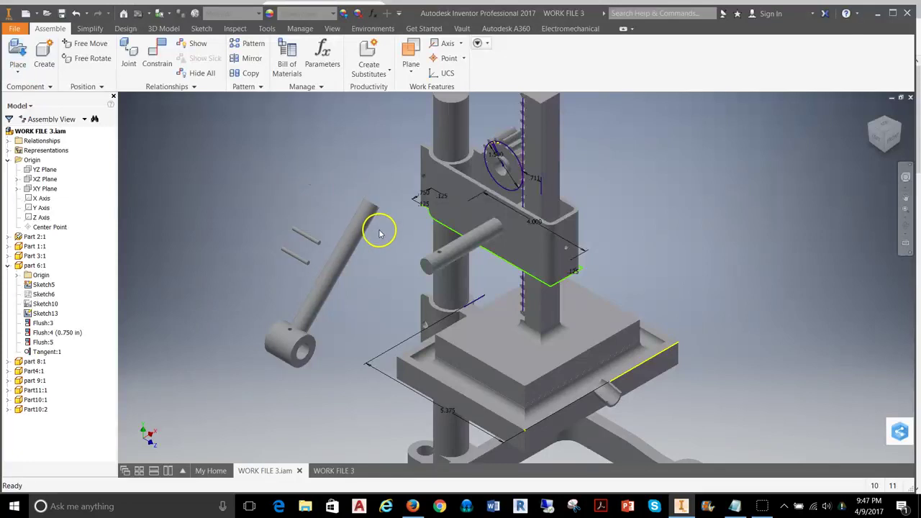
# Mate the bore axis of the Part11 handle to the axis of the part 9 rod with a 0.000 in offset.
pyautogui.scroll(3, 369, 269)
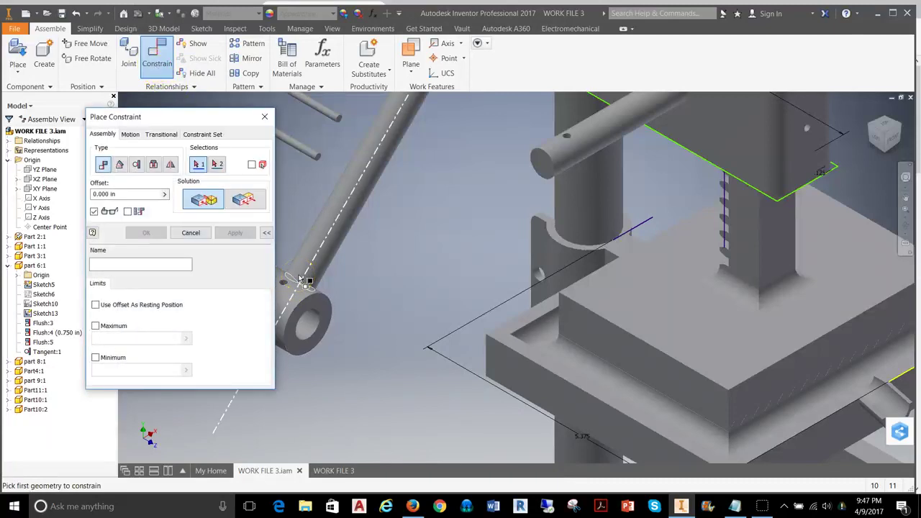
pyautogui.moveTo(486, 201); pyautogui.dragTo(449, 249, button='middle')
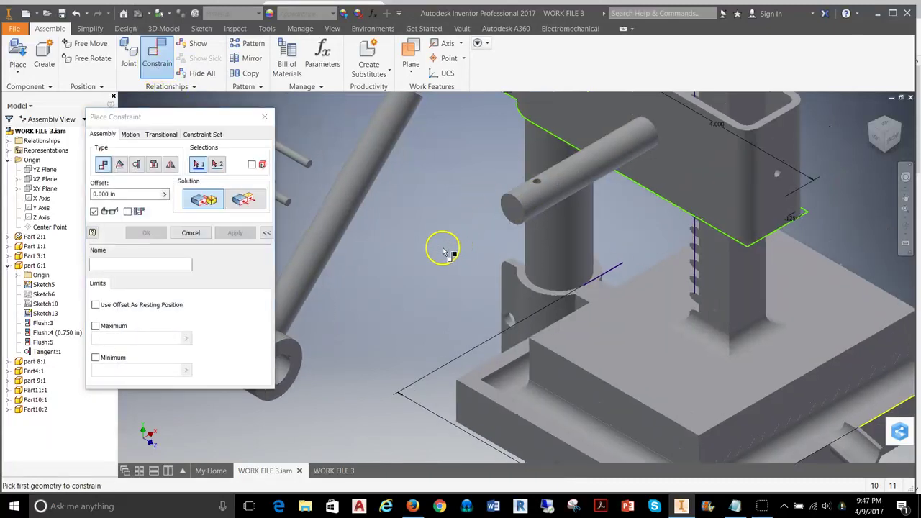
pyautogui.scroll(3, 449, 249)
pyautogui.click(526, 204)
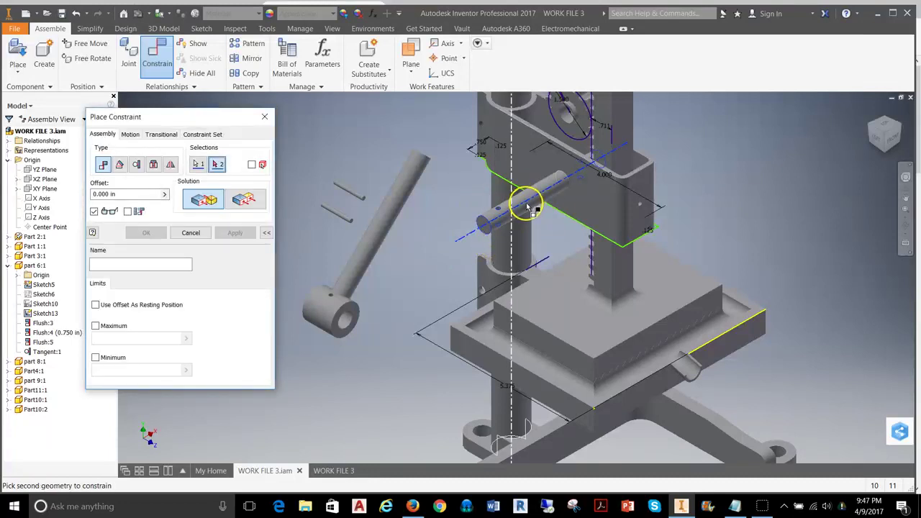
pyautogui.click(344, 323)
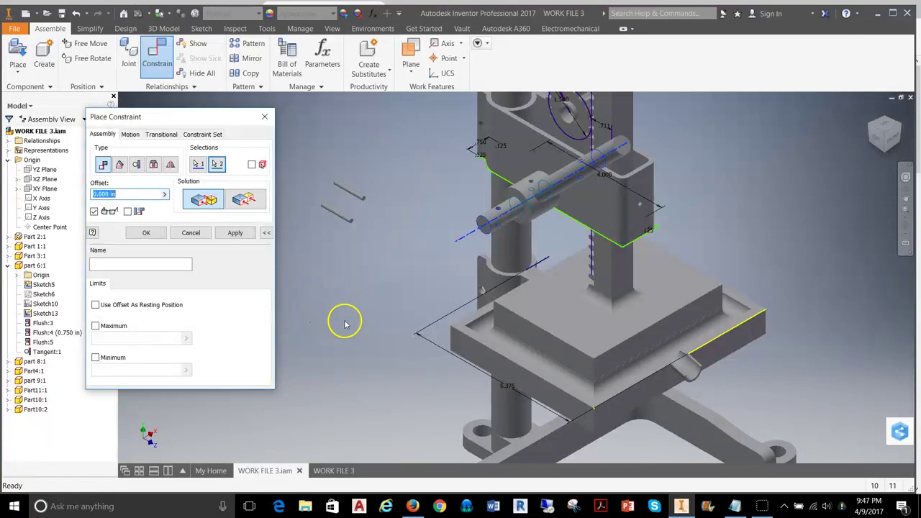
pyautogui.click(236, 233)
pyautogui.click(191, 233)
# Reposition the Part11 handle on the rod so that the hole near the rod's end is exposed.
pyautogui.scroll(-3, 409, 232)
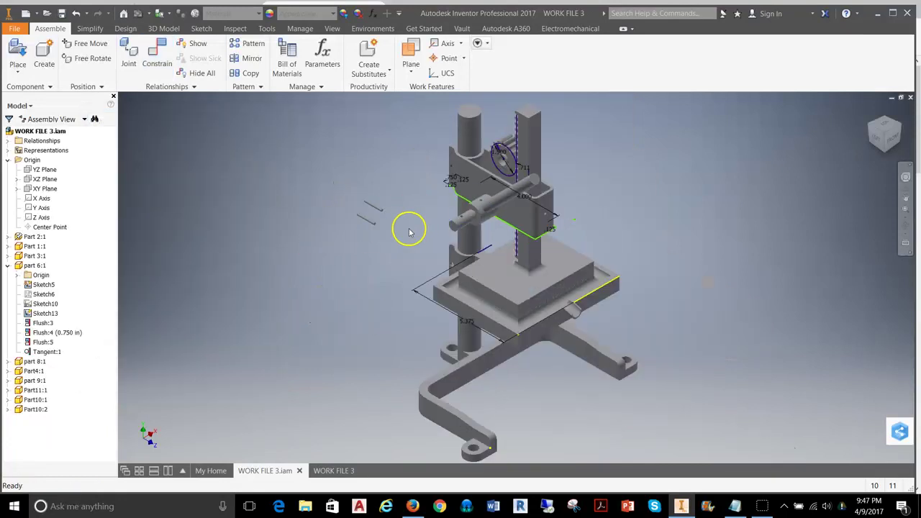
pyautogui.scroll(4, 466, 217)
pyautogui.moveTo(510, 196); pyautogui.dragTo(454, 214)
# Mate the axis of one Part10 pin to the hole near the rod's end with a 0.000 in offset.
pyautogui.click(317, 226)
pyautogui.moveTo(317, 226); pyautogui.dragTo(408, 248, button='middle')
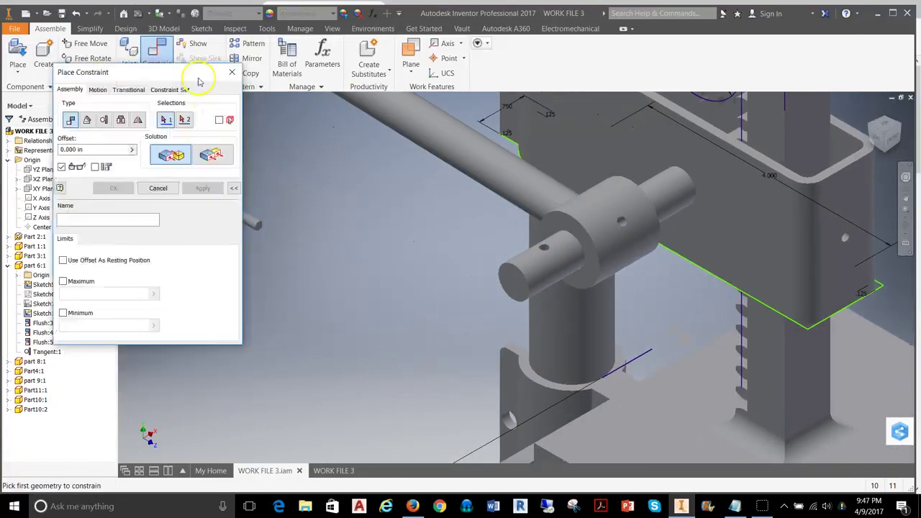
pyautogui.moveTo(273, 229); pyautogui.dragTo(352, 223, button='middle')
pyautogui.click(315, 207)
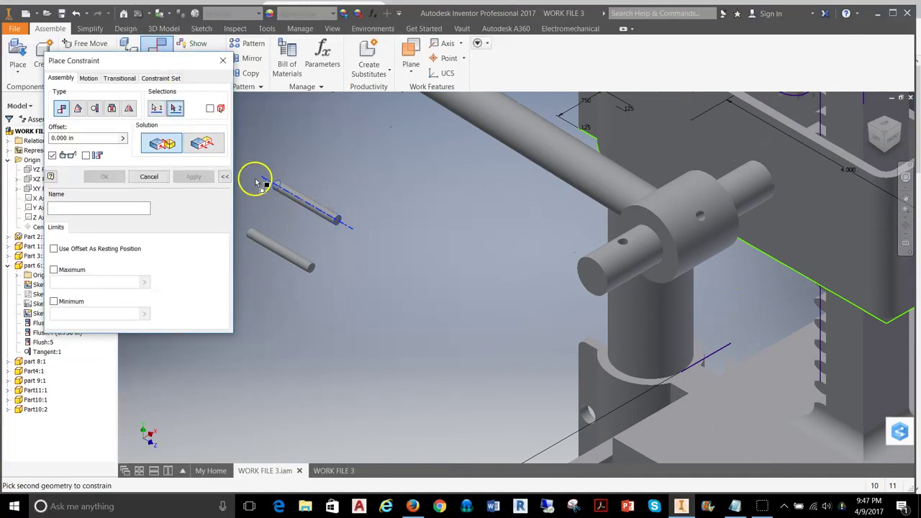
pyautogui.scroll(3, 425, 235)
pyautogui.scroll(-5, 396, 232)
pyautogui.click(394, 261)
pyautogui.click(193, 176)
pyautogui.click(149, 176)
# Slide the Part10 pin along its hole axis and turn the rod so the pin lies sideways.
pyautogui.moveTo(397, 293); pyautogui.dragTo(400, 244)
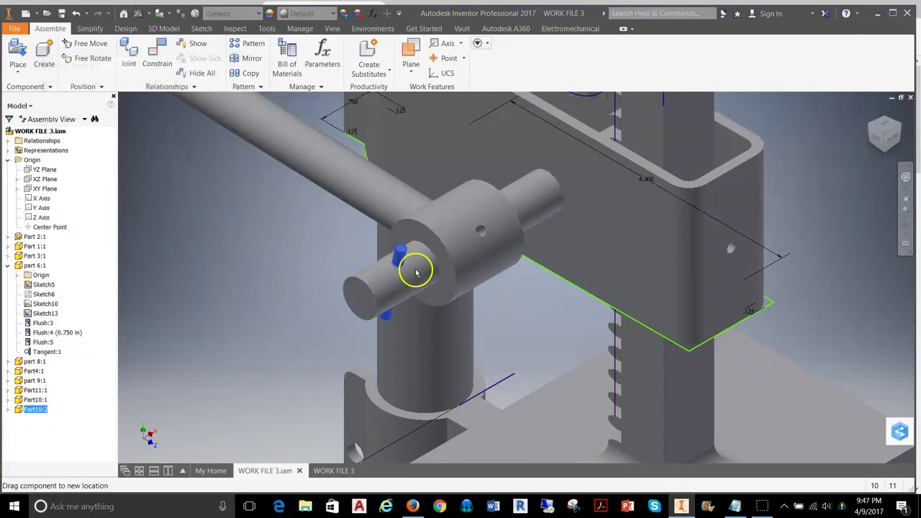
pyautogui.moveTo(432, 269); pyautogui.dragTo(470, 278)
pyautogui.scroll(-2, 446, 279)
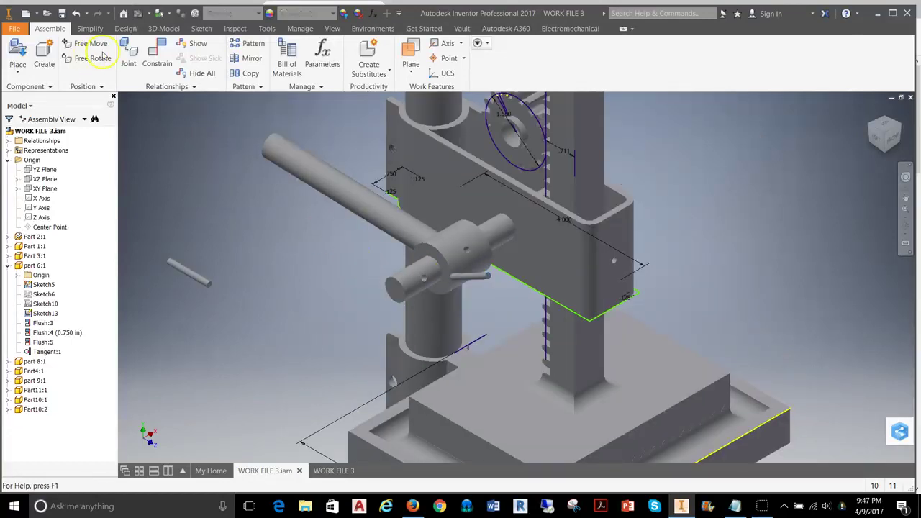
# Mate the cross hole in the handle's hub to the pin's axis at 0.000 in offset and slide the pin into the hub.
pyautogui.click(157, 52)
pyautogui.scroll(2, 401, 252)
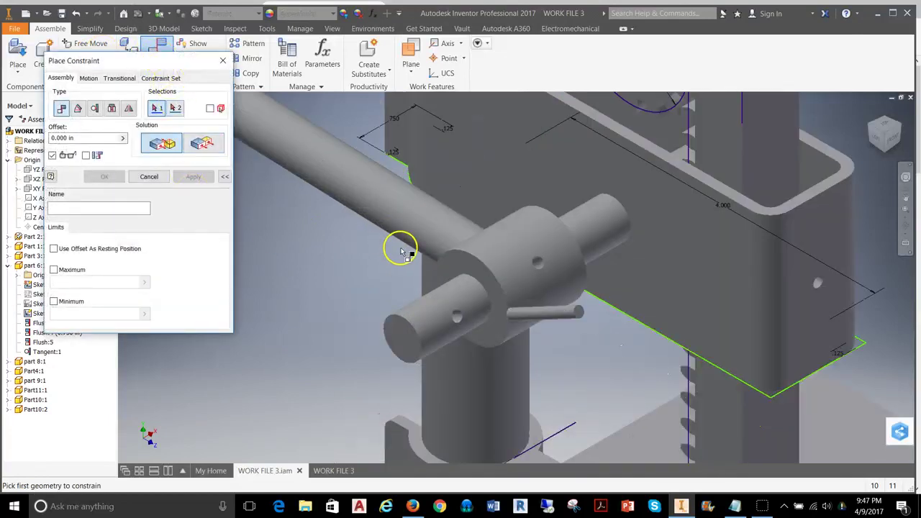
pyautogui.click(538, 265)
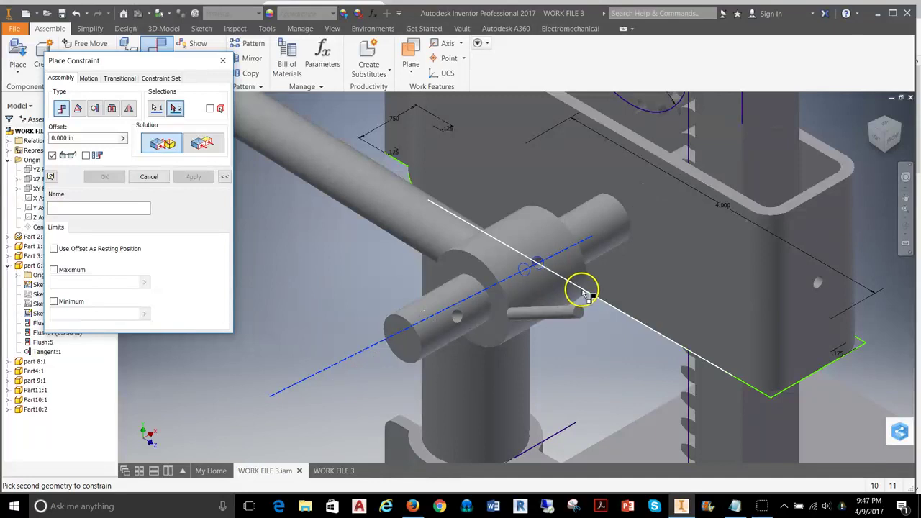
pyautogui.scroll(2, 497, 321)
pyautogui.click(430, 317)
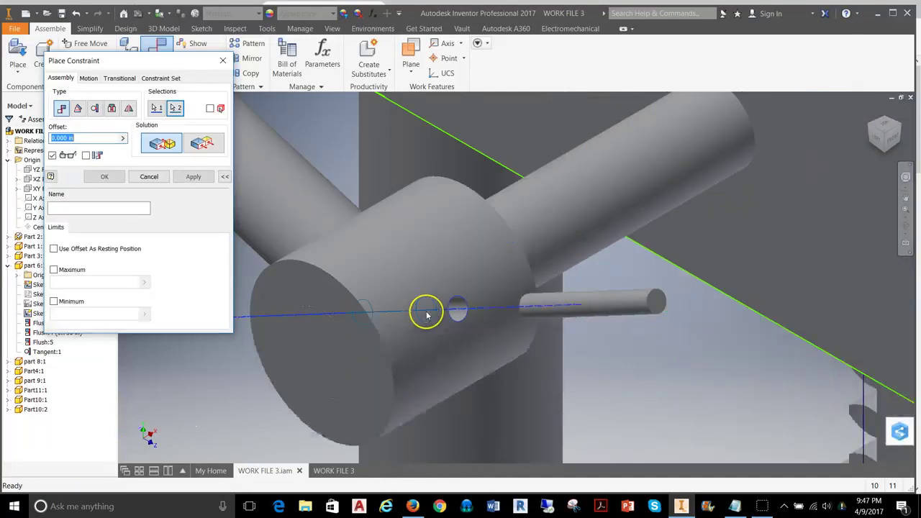
pyautogui.scroll(-3, 414, 243)
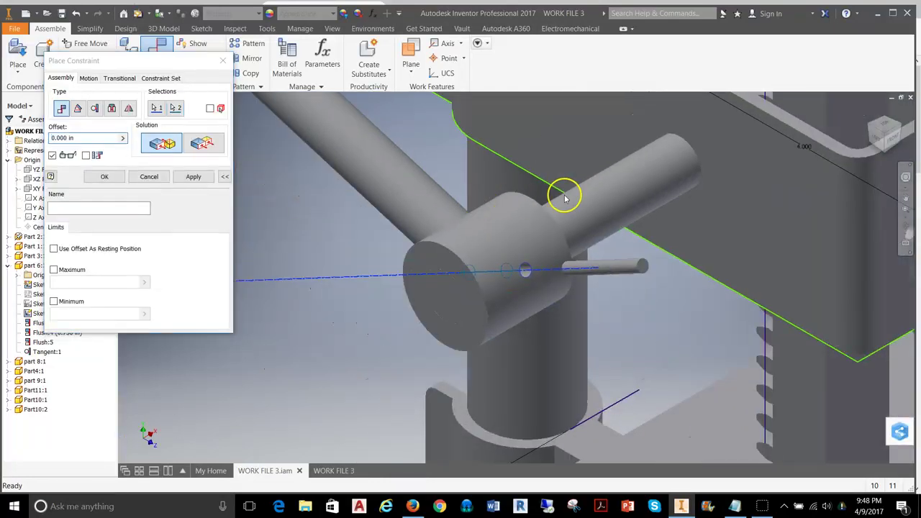
pyautogui.click(194, 178)
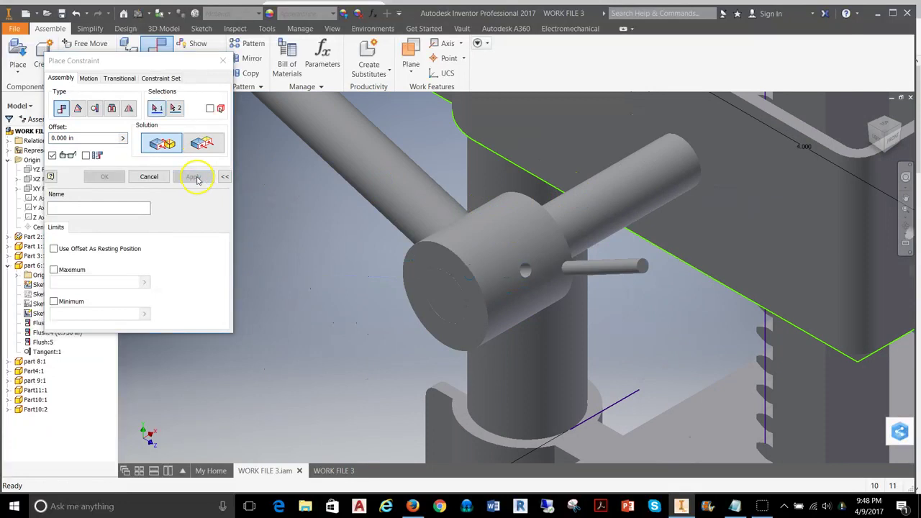
pyautogui.click(153, 179)
pyautogui.moveTo(623, 267); pyautogui.dragTo(536, 279)
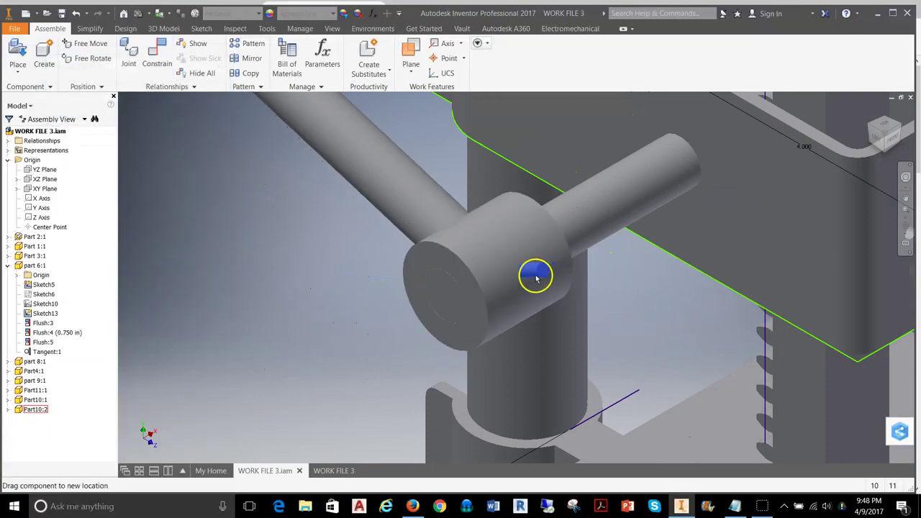
# Apply an inside tangent constraint with 0.000 in offset between the pin's end and the outer cylindrical face of the handle's hub.
pyautogui.click(163, 68)
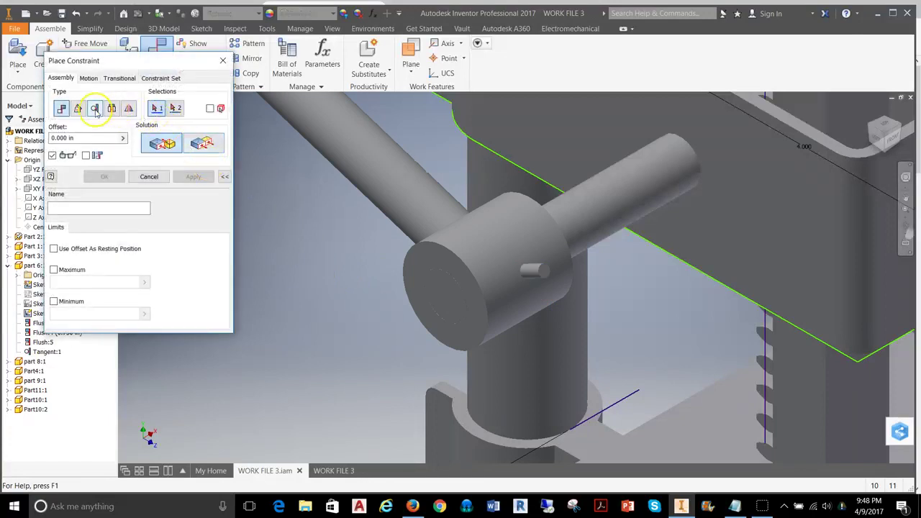
pyautogui.click(95, 108)
pyautogui.scroll(3, 592, 271)
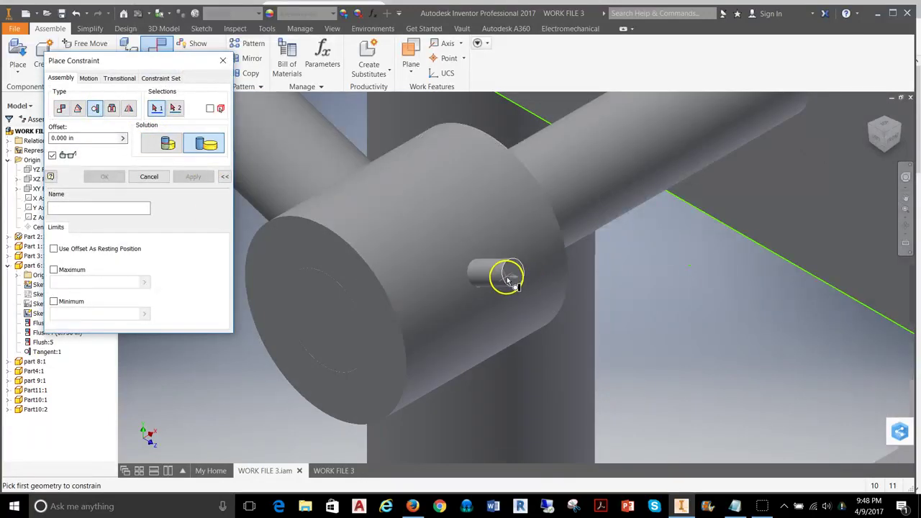
pyautogui.click(512, 277)
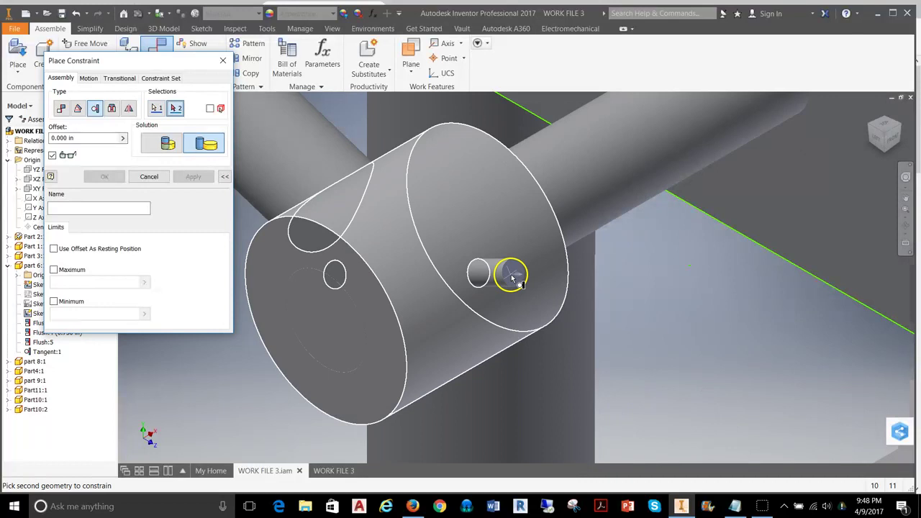
pyautogui.click(397, 258)
pyautogui.scroll(-3, 402, 257)
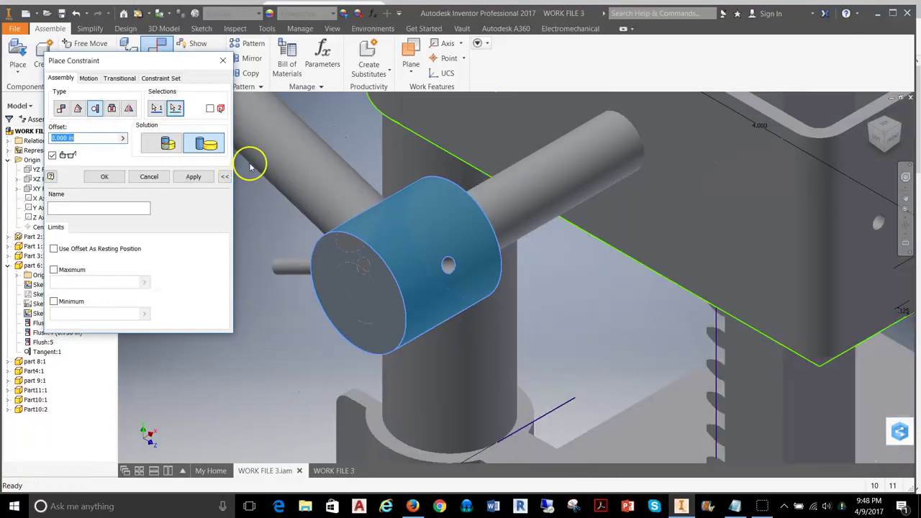
pyautogui.click(168, 143)
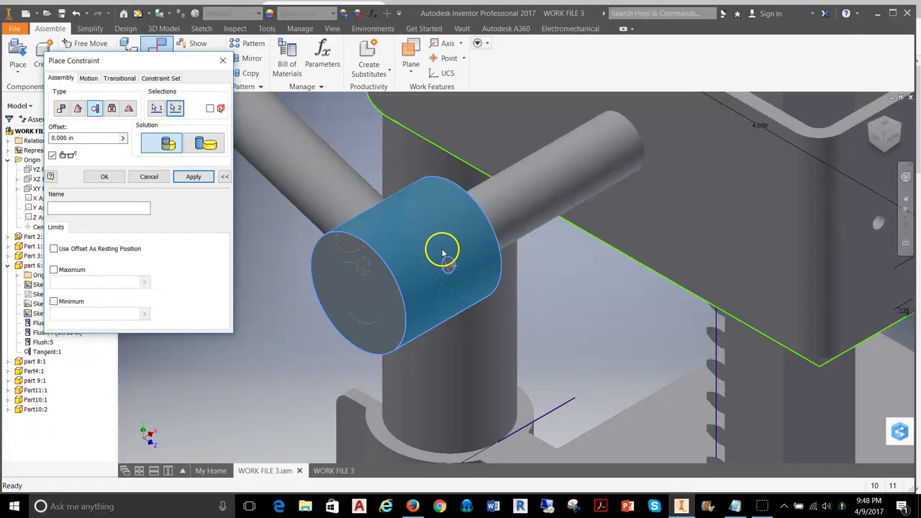
pyautogui.click(195, 179)
pyautogui.click(149, 176)
# Examine the gear, rack and pinned handle on the press from a higher angle.
pyautogui.scroll(-3, 288, 273)
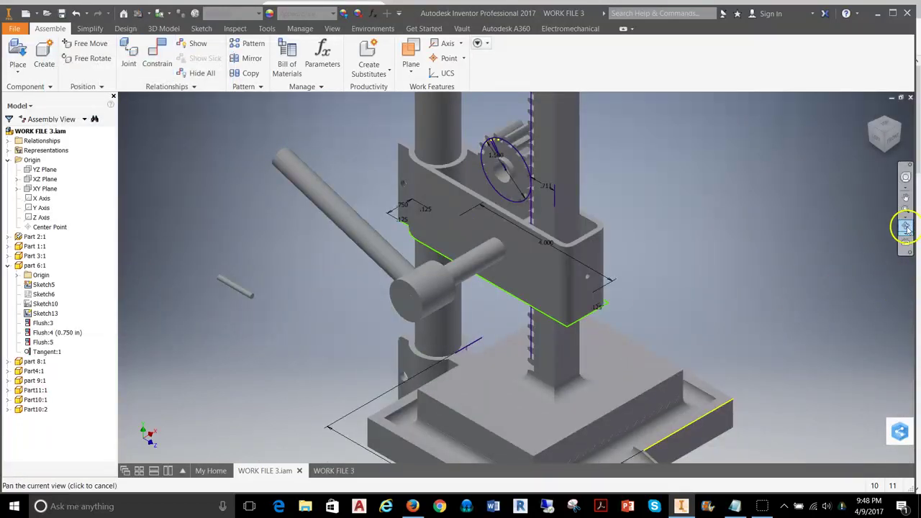
pyautogui.click(907, 228)
pyautogui.moveTo(530, 267); pyautogui.dragTo(540, 308)
pyautogui.rightClick(526, 290)
pyautogui.press('Escape')
pyautogui.click(539, 185)
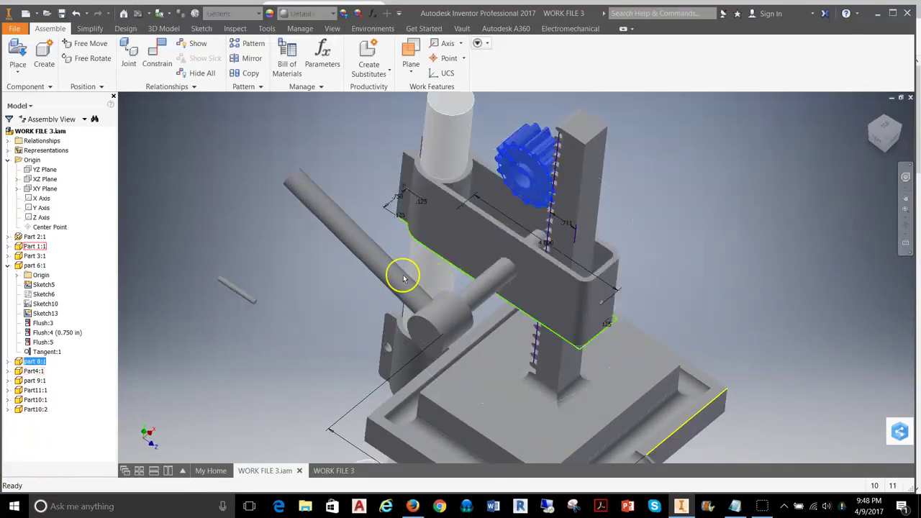
pyautogui.scroll(3, 394, 271)
pyautogui.moveTo(384, 263); pyautogui.dragTo(415, 302)
pyautogui.scroll(-2, 446, 295)
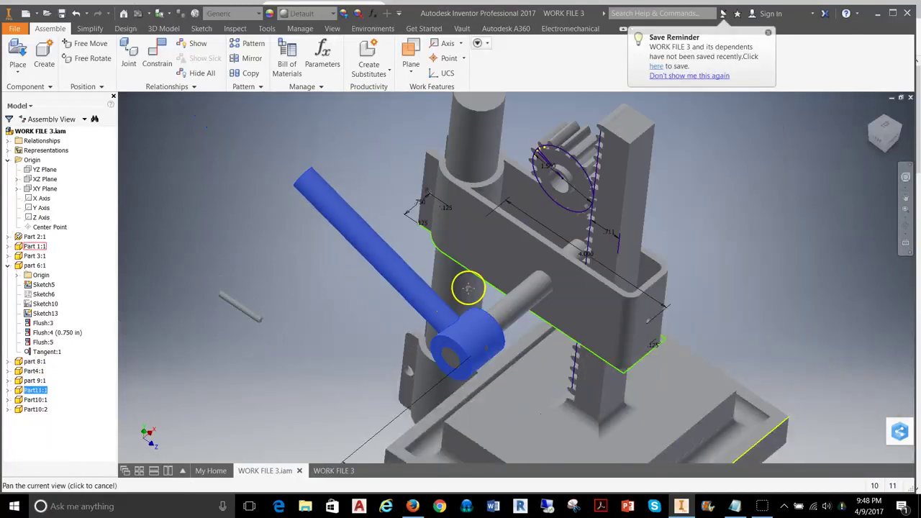
pyautogui.moveTo(468, 288); pyautogui.dragTo(410, 201)
pyautogui.click(906, 227)
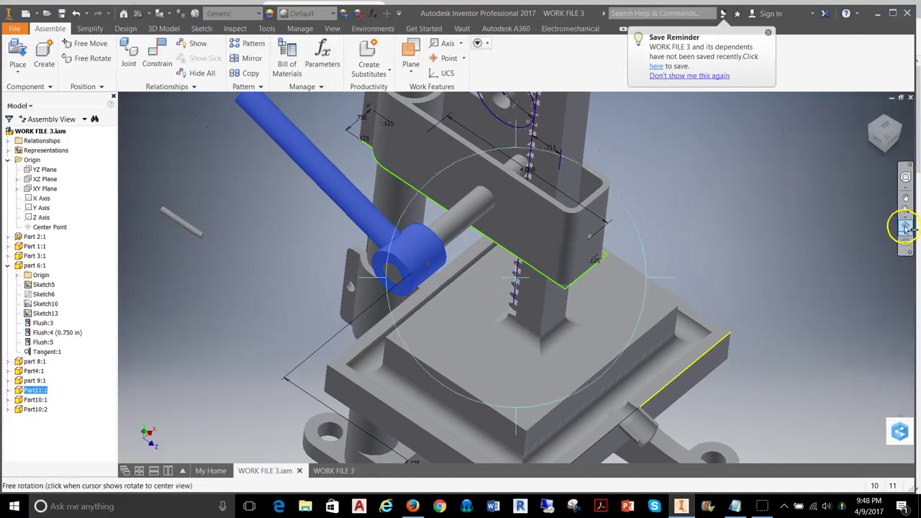
pyautogui.moveTo(482, 263); pyautogui.dragTo(477, 284)
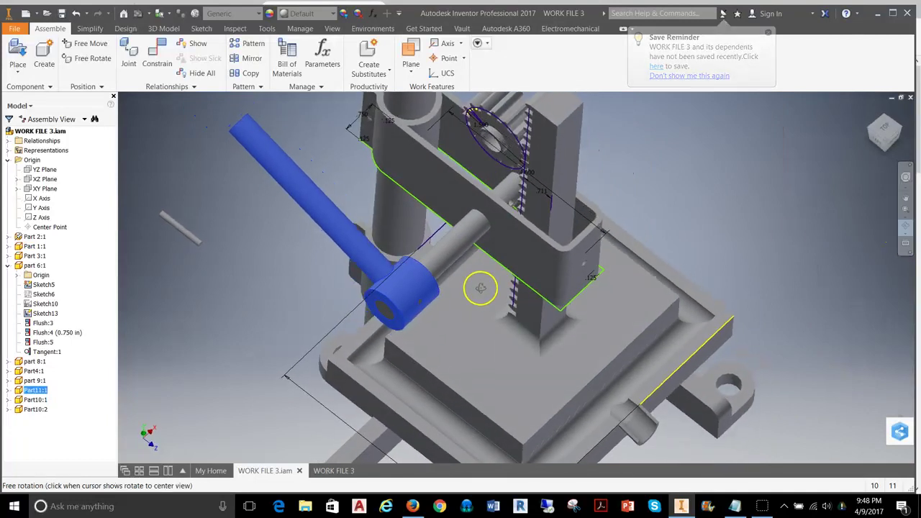
# Swing the pinned handle around the rod's axis to the opposite side, toward the rack.
pyautogui.moveTo(299, 239); pyautogui.dragTo(411, 220)
pyautogui.rightClick(411, 220)
pyautogui.click(447, 225)
pyautogui.scroll(-3, 496, 208)
pyautogui.moveTo(192, 291); pyautogui.dragTo(510, 261)
pyautogui.scroll(-5, 510, 261)
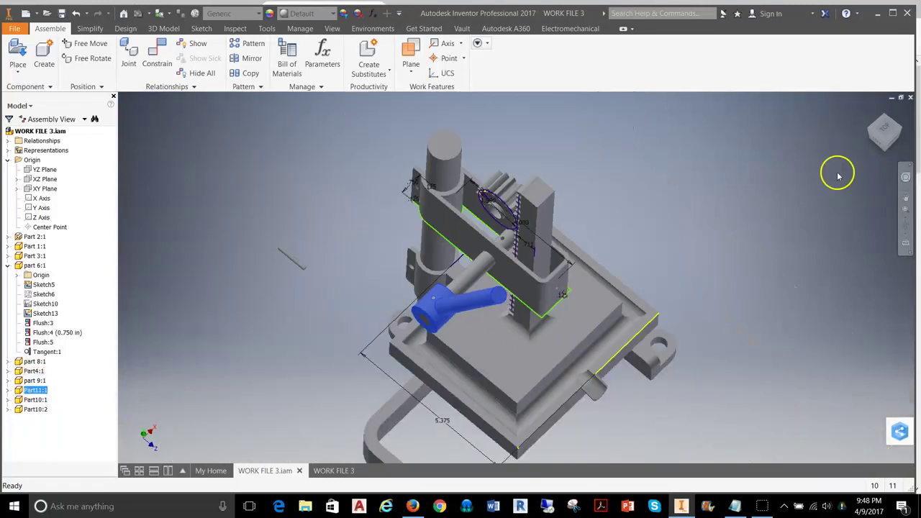
# Hide the Part4 bracket around the column and rack from a corner view showing the top.
pyautogui.moveTo(893, 145); pyautogui.dragTo(716, 168)
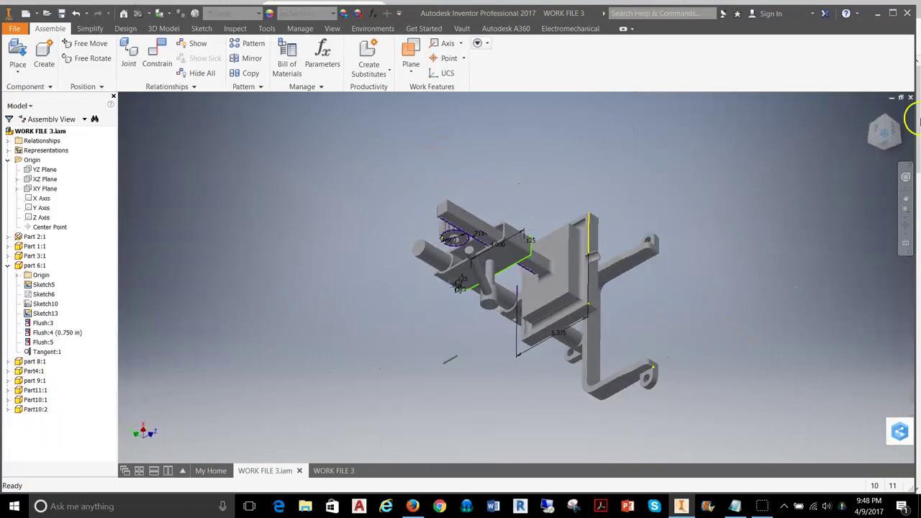
pyautogui.click(887, 146)
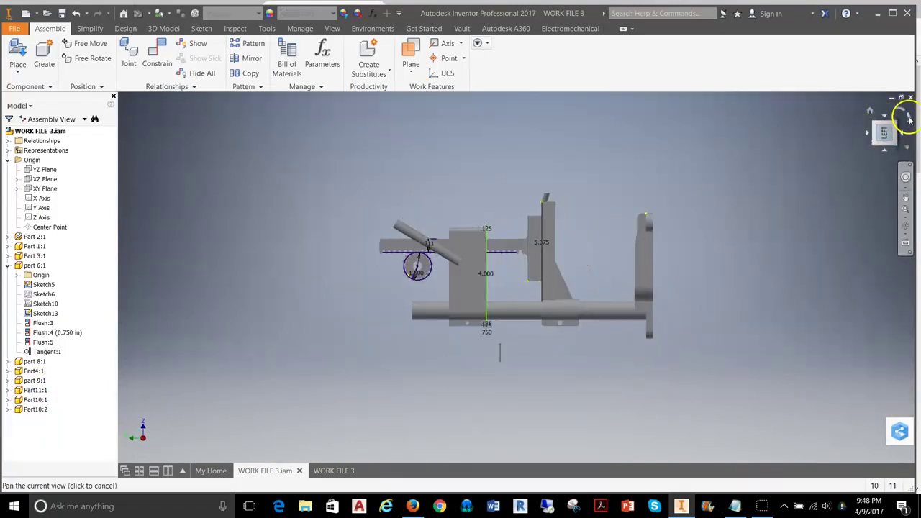
pyautogui.click(908, 118)
pyautogui.click(895, 124)
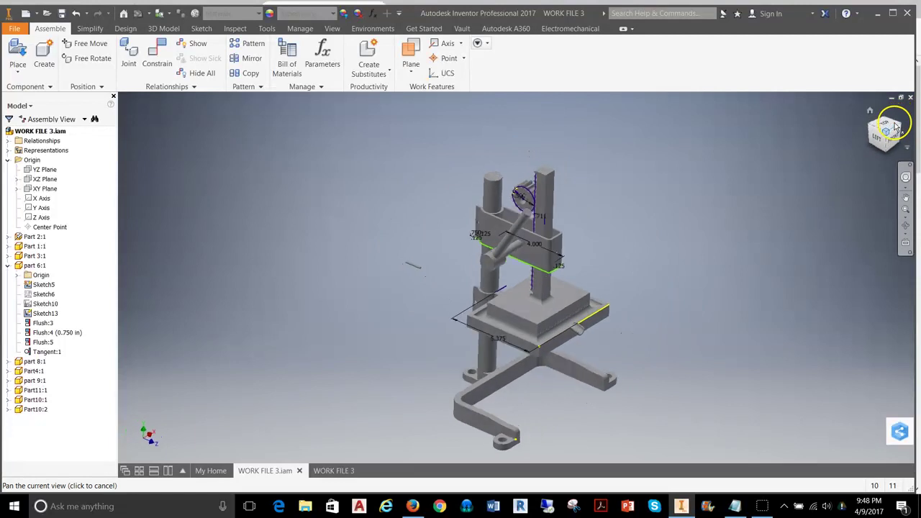
pyautogui.scroll(4, 536, 264)
pyautogui.click(460, 206)
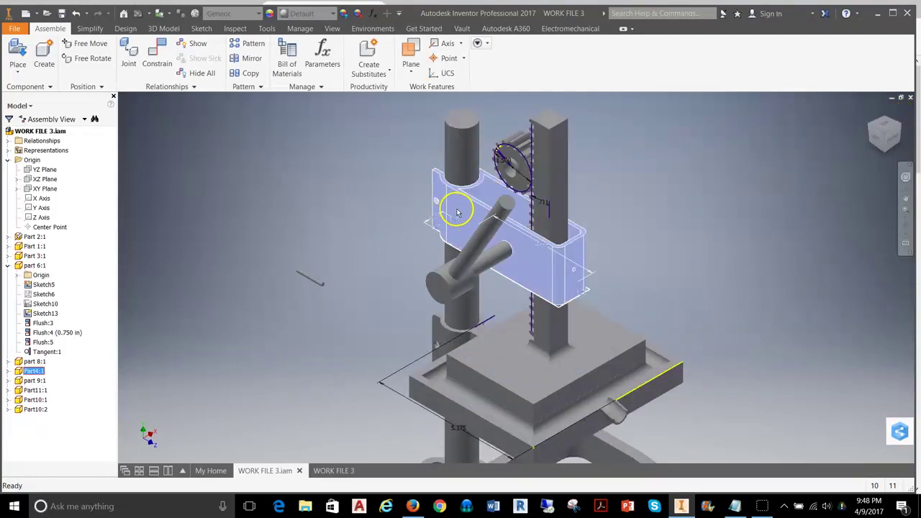
pyautogui.rightClick(33, 370)
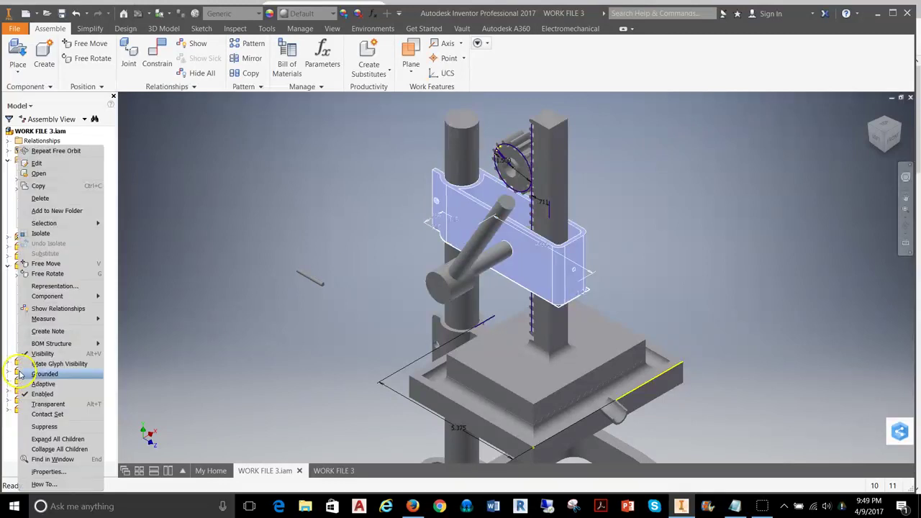
pyautogui.click(58, 353)
# Lower the part 8 gear along the rack toward the part 9 rod and swing the Part11 handle away from it.
pyautogui.scroll(2, 503, 231)
pyautogui.scroll(-6, 509, 228)
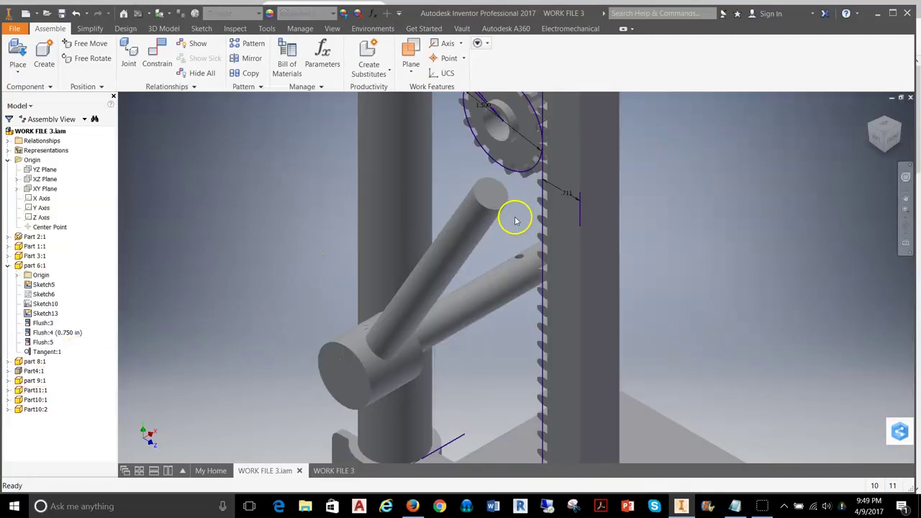
pyautogui.scroll(3, 514, 222)
pyautogui.moveTo(518, 177); pyautogui.dragTo(518, 213)
pyautogui.scroll(2, 518, 214)
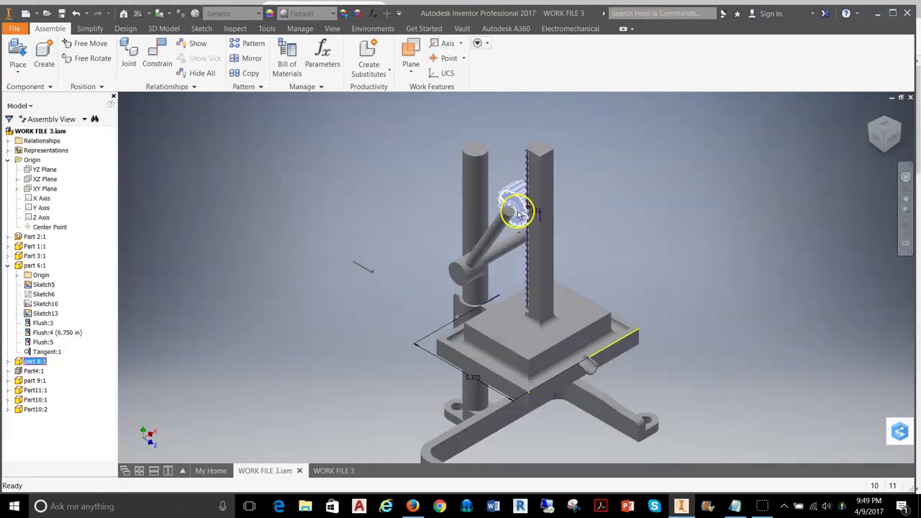
pyautogui.scroll(-3, 519, 214)
pyautogui.moveTo(469, 245); pyautogui.dragTo(285, 201)
pyautogui.click(495, 218)
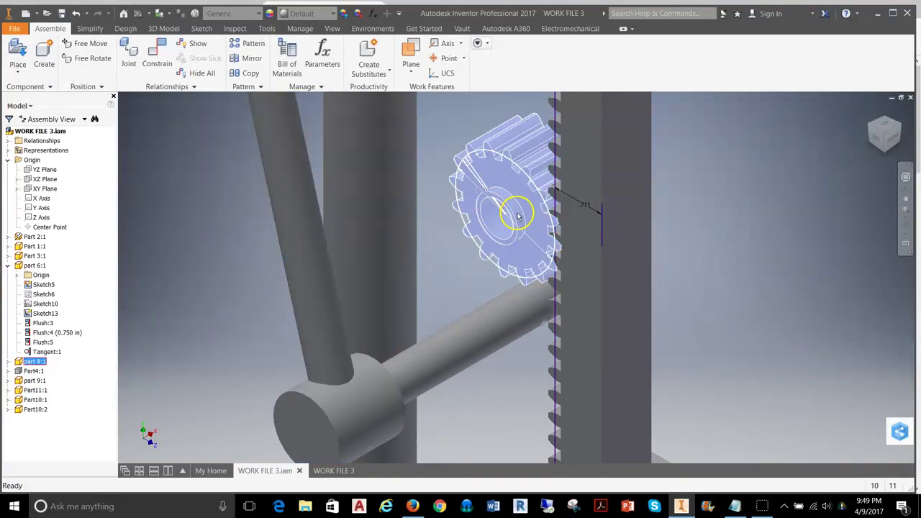
# Mate the gear's bore axis to the part 9 rod's axis with 0.000 in offset.
pyautogui.click(129, 65)
pyautogui.click(232, 62)
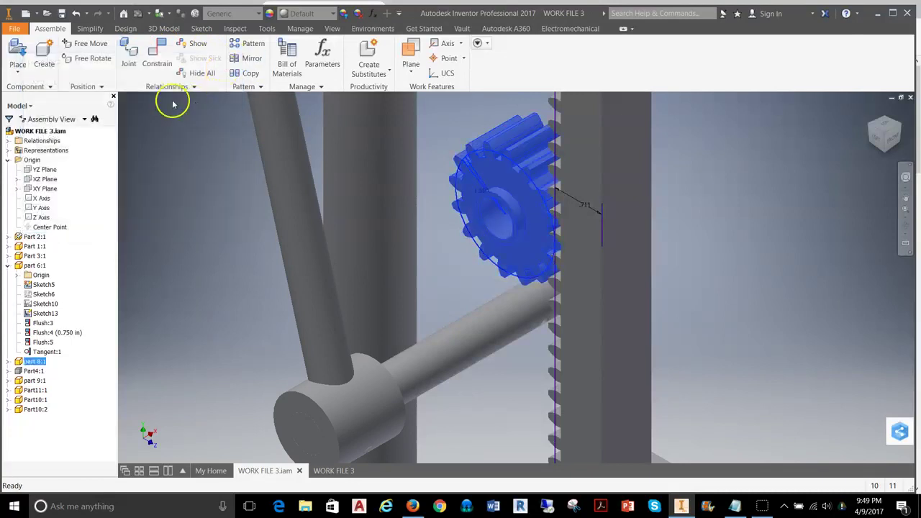
pyautogui.click(158, 58)
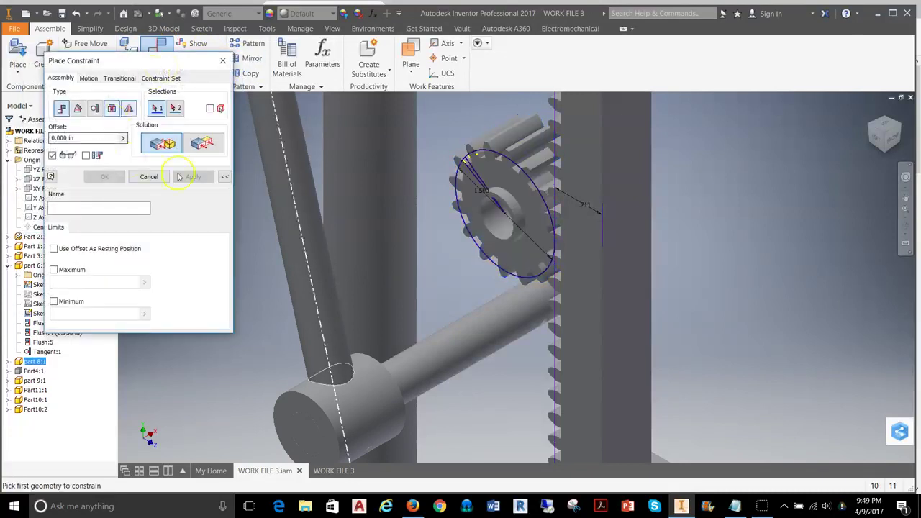
pyautogui.click(506, 315)
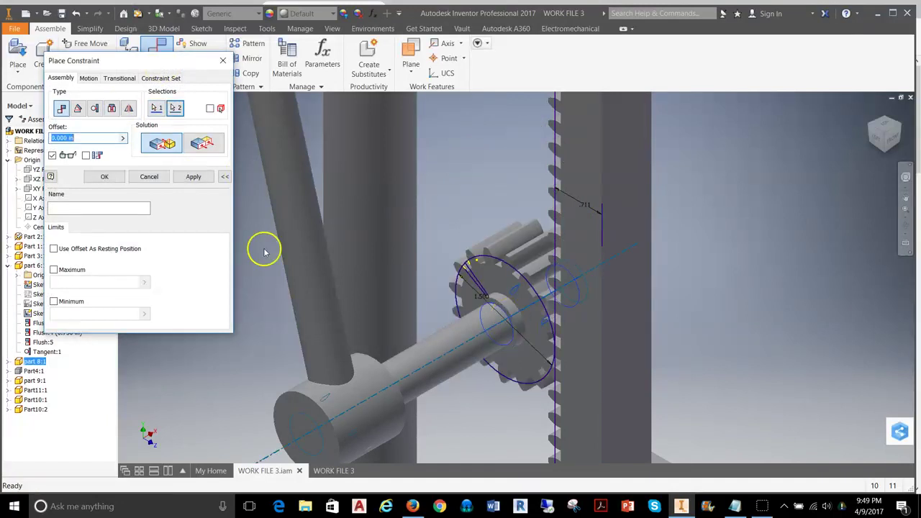
pyautogui.click(185, 180)
pyautogui.click(157, 179)
# Turn the part 8 gear around the axis of the part 9 rod.
pyautogui.scroll(3, 319, 277)
pyautogui.moveTo(318, 274); pyautogui.dragTo(402, 224, button='middle')
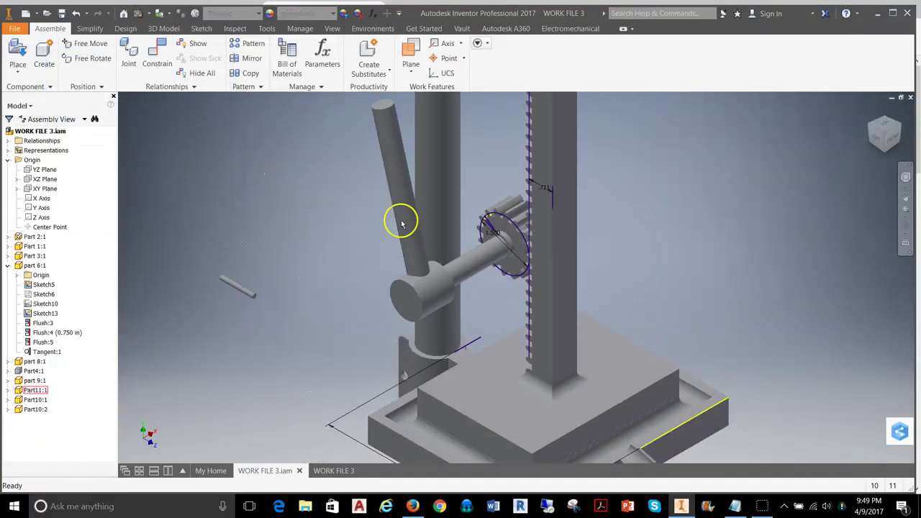
pyautogui.click(245, 295)
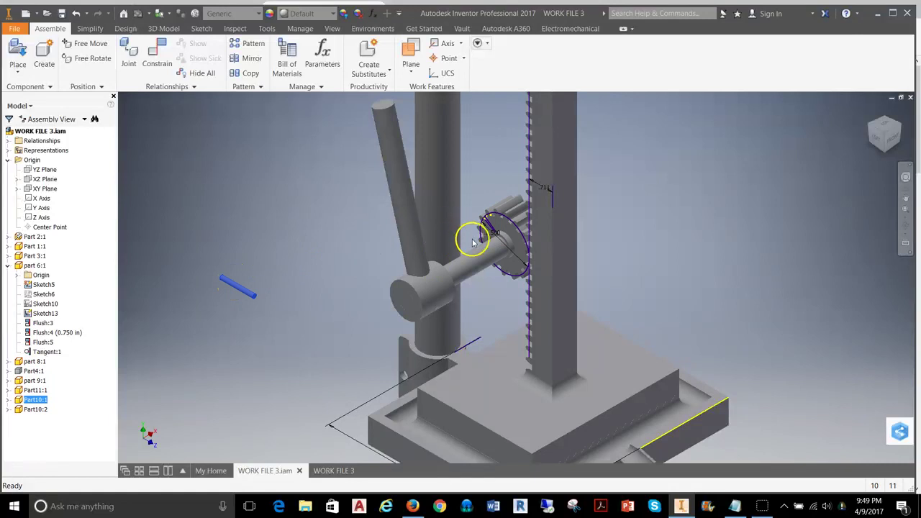
pyautogui.scroll(2, 518, 241)
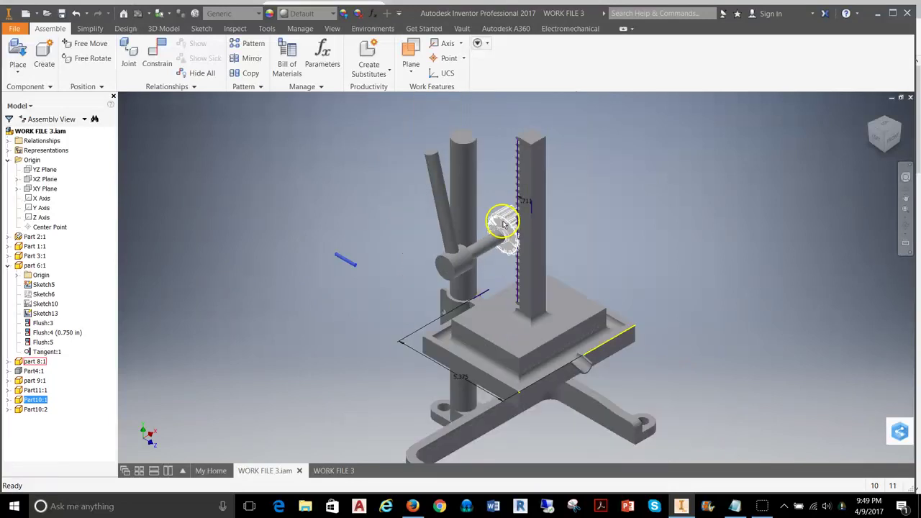
pyautogui.scroll(-5, 504, 216)
pyautogui.click(502, 209)
pyautogui.moveTo(503, 209); pyautogui.dragTo(537, 249)
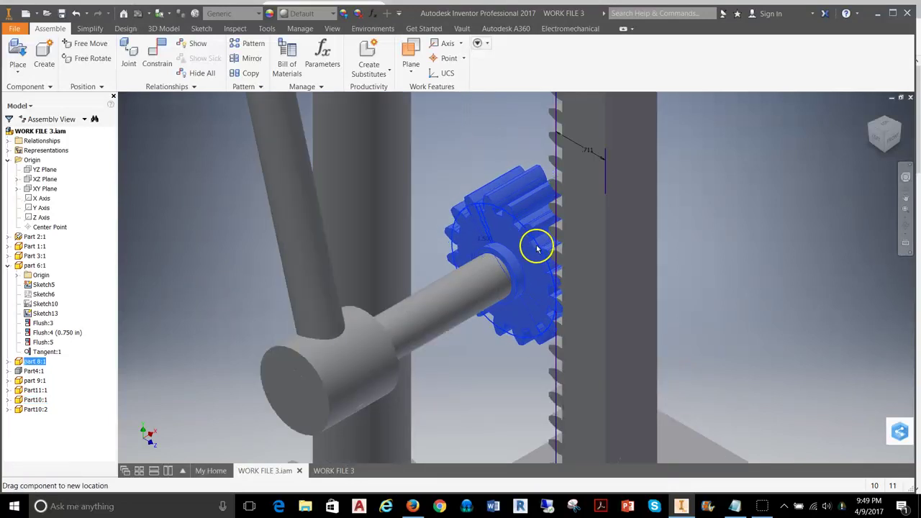
# Rotate the gear further on the rod until its cross hole can be seen between the teeth from a higher angle.
pyautogui.click(905, 226)
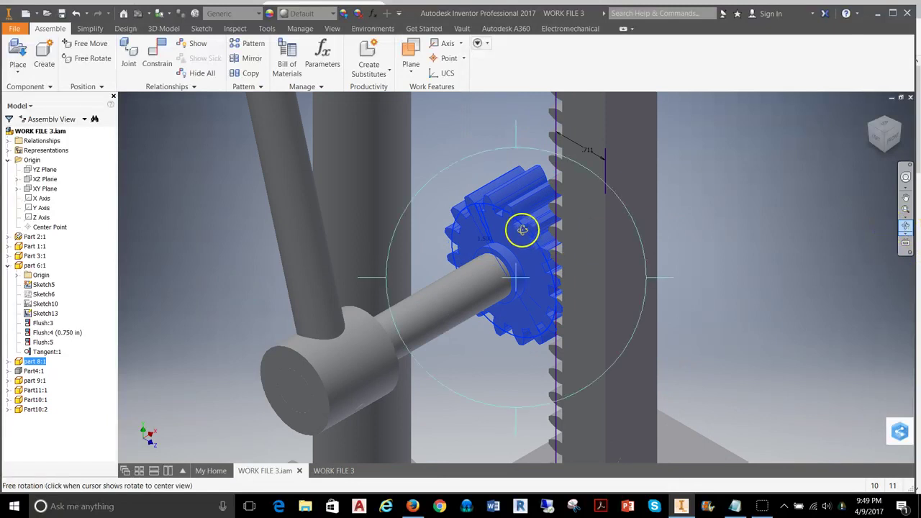
pyautogui.rightClick(757, 213)
pyautogui.click(781, 255)
pyautogui.moveTo(514, 223); pyautogui.dragTo(546, 239)
pyautogui.click(906, 226)
pyautogui.moveTo(438, 223); pyautogui.dragTo(461, 194)
pyautogui.rightClick(461, 194)
pyautogui.click(497, 194)
pyautogui.moveTo(457, 154); pyautogui.dragTo(462, 187)
# Mate the loose Part10 pin's axis to the gear's cross hole with 0.000 in offset.
pyautogui.scroll(5, 462, 188)
pyautogui.moveTo(462, 188); pyautogui.dragTo(494, 159, button='middle')
pyautogui.scroll(-3, 367, 167)
pyautogui.rightClick(349, 166)
pyautogui.click(375, 170)
pyautogui.press('c')
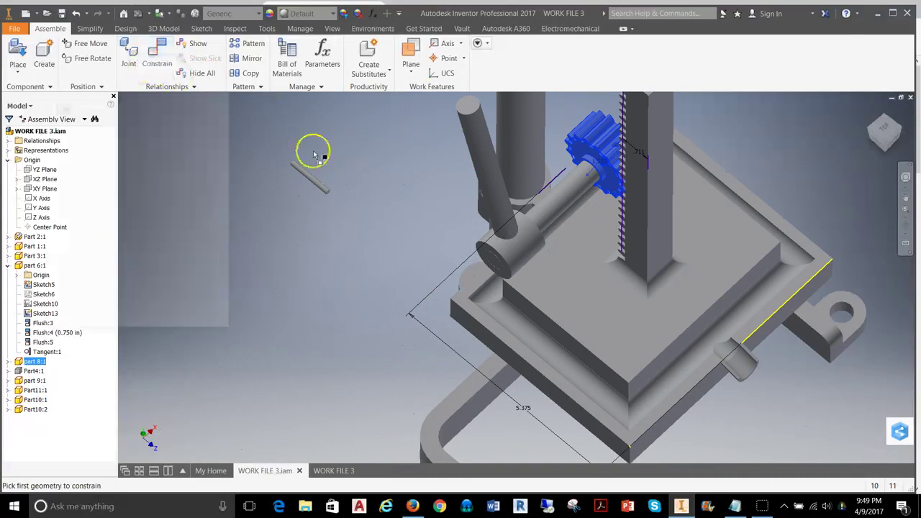
pyautogui.scroll(-6, 596, 149)
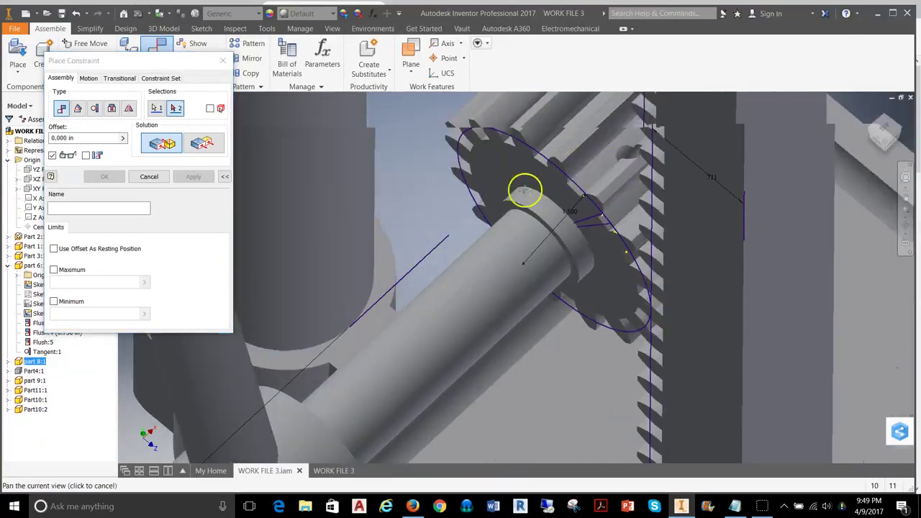
pyautogui.click(547, 185)
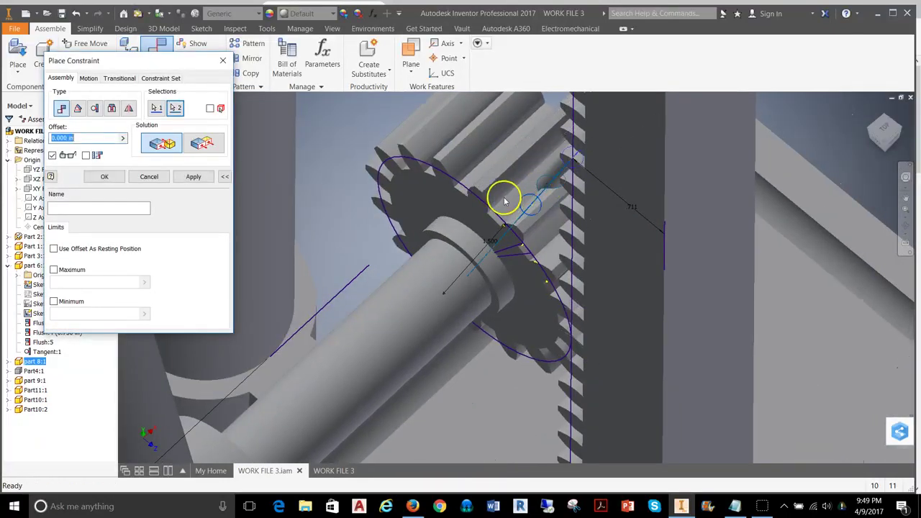
pyautogui.moveTo(475, 200); pyautogui.dragTo(464, 169, button='middle')
pyautogui.click(195, 180)
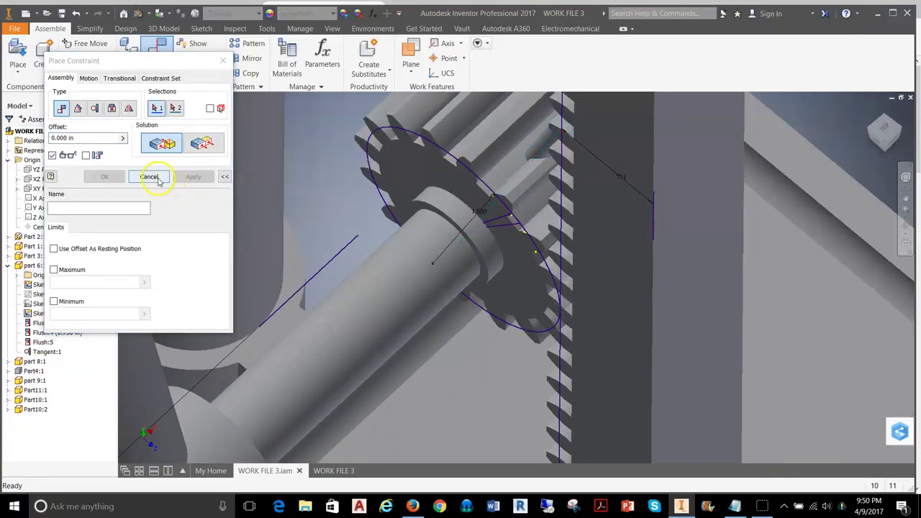
pyautogui.click(159, 179)
# Hide the part 8 gear to expose the part 9 rod and the pin.
pyautogui.scroll(3, 434, 247)
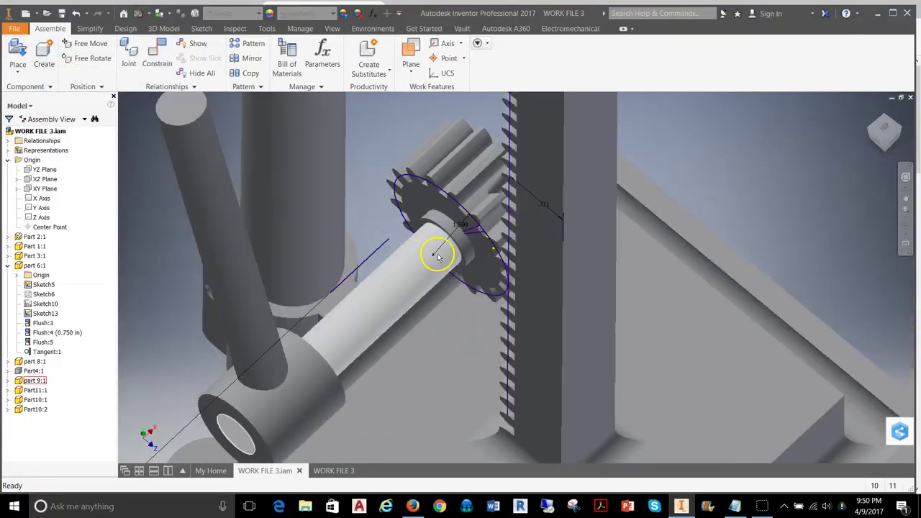
pyautogui.scroll(3, 430, 257)
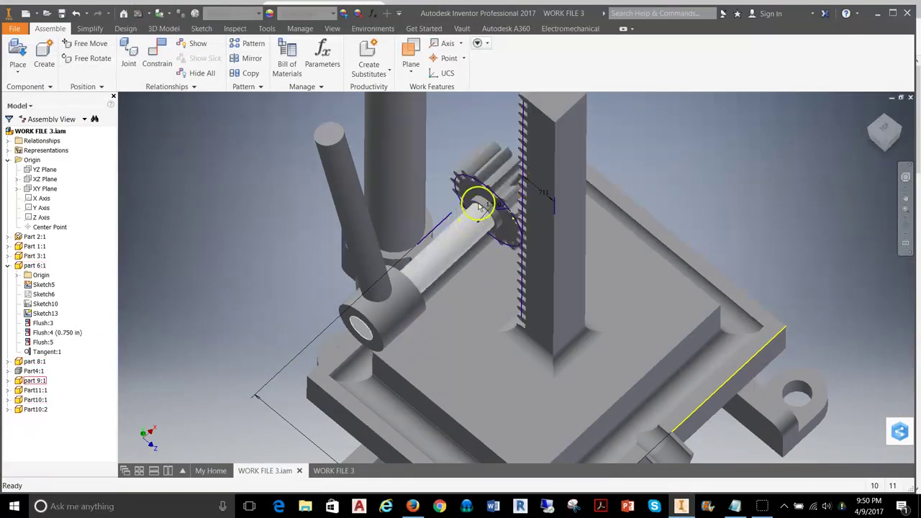
pyautogui.click(481, 199)
pyautogui.rightClick(18, 360)
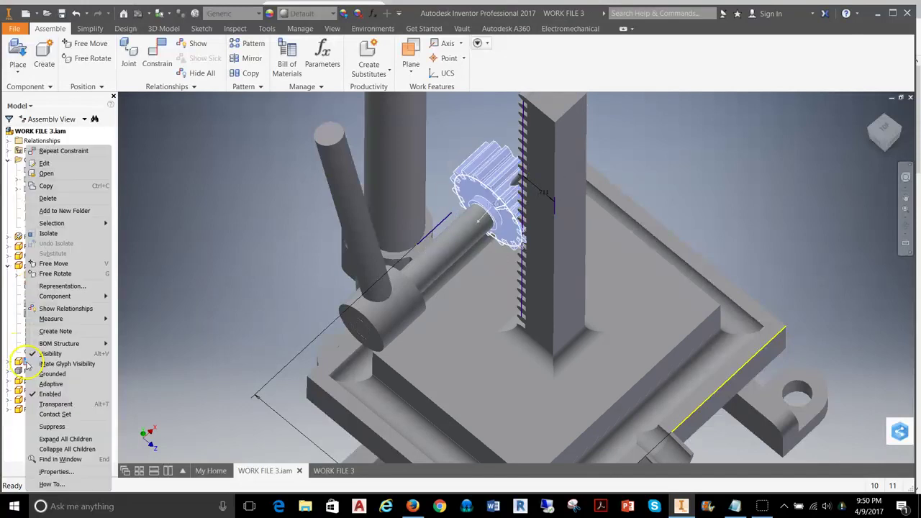
pyautogui.click(41, 354)
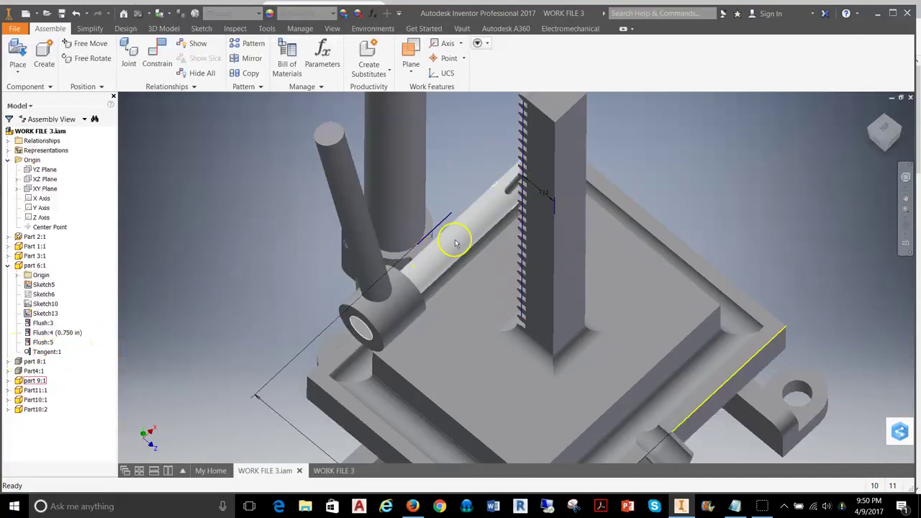
# Swing the pinned handle toward the rack to turn the rod's cross hole upward.
pyautogui.scroll(-3, 458, 243)
pyautogui.scroll(4, 436, 243)
pyautogui.moveTo(385, 252); pyautogui.dragTo(465, 288)
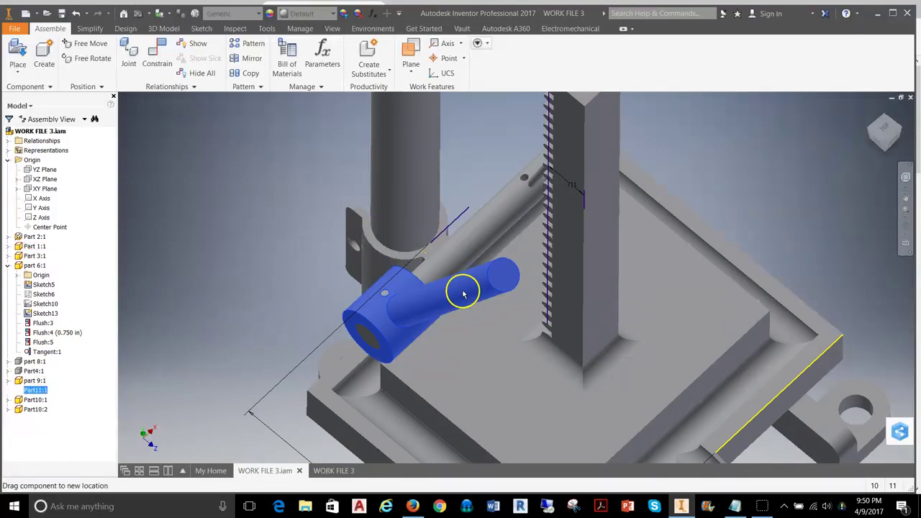
pyautogui.click(259, 199)
# Mate the loose pin's axis to the cross hole at the gear end of the part 9 rod with 0.000 in offset.
pyautogui.click(159, 68)
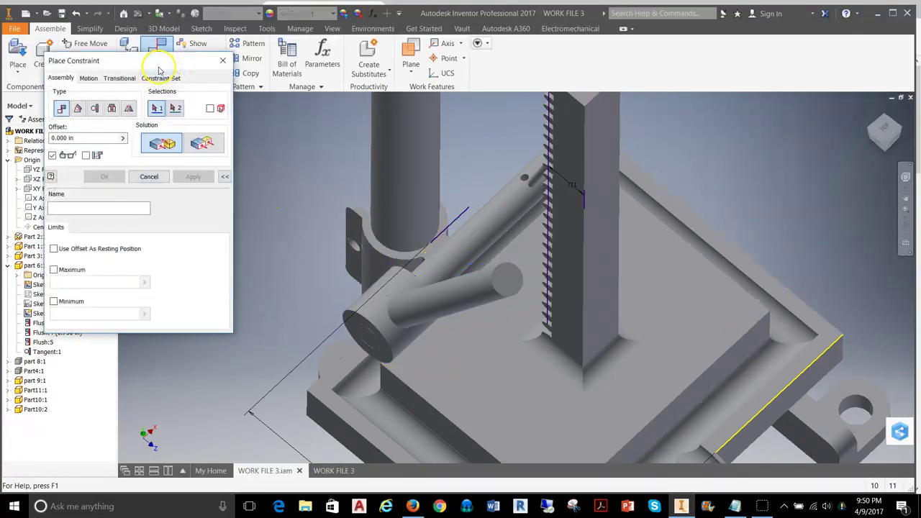
pyautogui.scroll(3, 484, 188)
pyautogui.click(422, 211)
pyautogui.scroll(-2, 422, 208)
pyautogui.scroll(3, 417, 215)
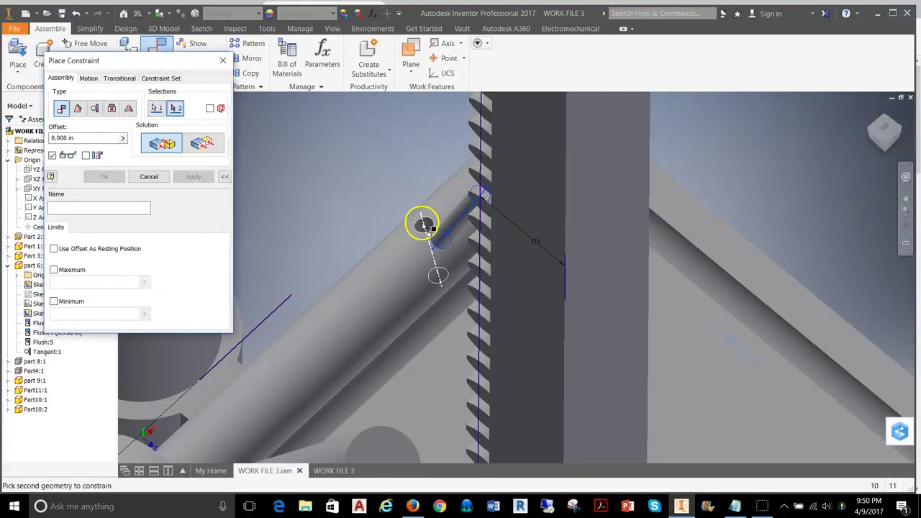
pyautogui.click(422, 223)
pyautogui.click(190, 179)
pyautogui.scroll(-2, 319, 209)
pyautogui.scroll(2, 319, 208)
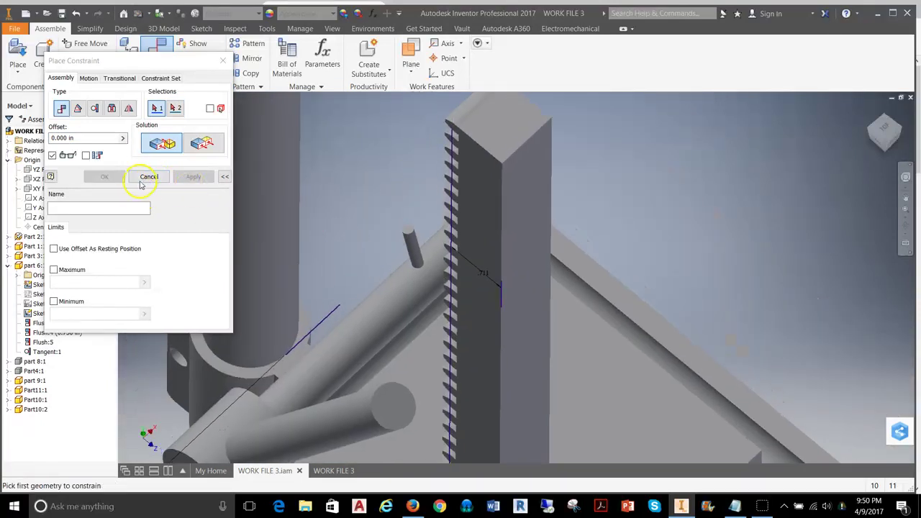
pyautogui.press('Escape')
# Slide the pin up out of the rod's cross hole and make the part 8 gear visible again.
pyautogui.click(400, 219)
pyautogui.moveTo(401, 220); pyautogui.dragTo(389, 171)
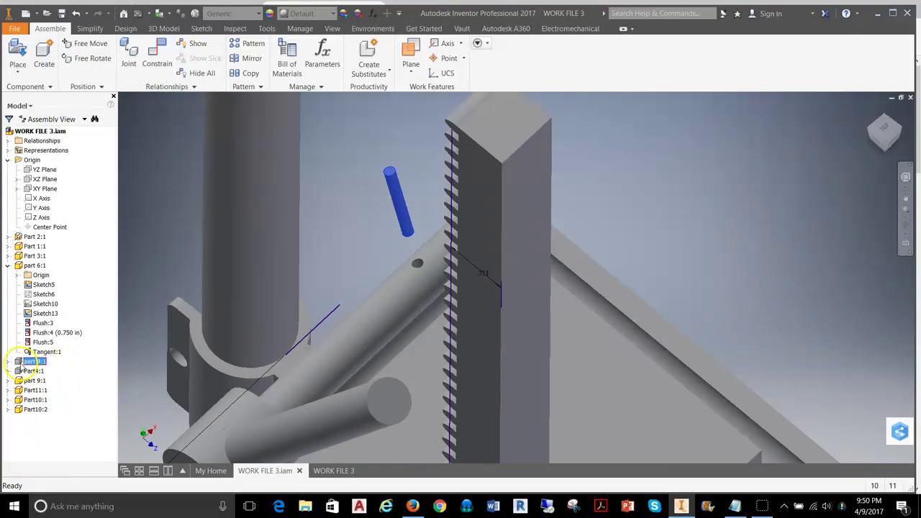
pyautogui.rightClick(21, 368)
pyautogui.click(32, 364)
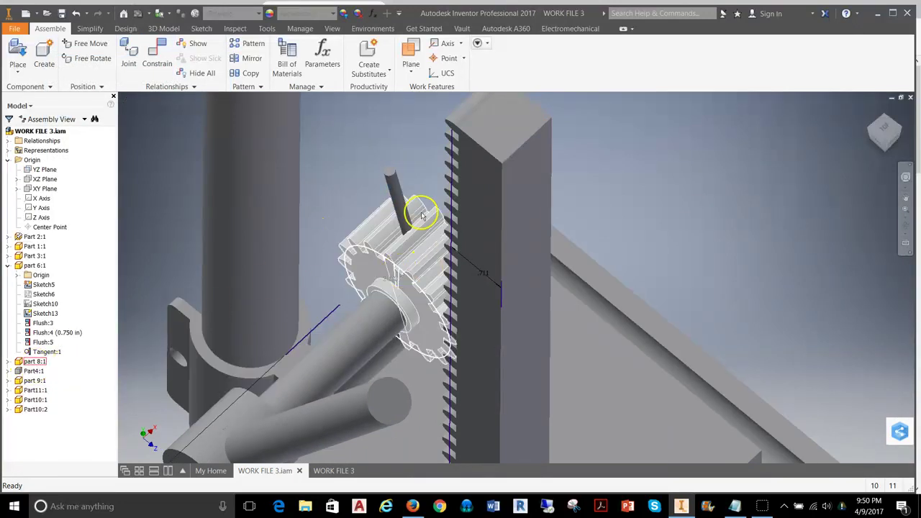
# Apply a Tangent constraint with 0.000 in offset and the Outside solution between the pin's upper end face and the gear's tooth-gap face.
pyautogui.click(158, 64)
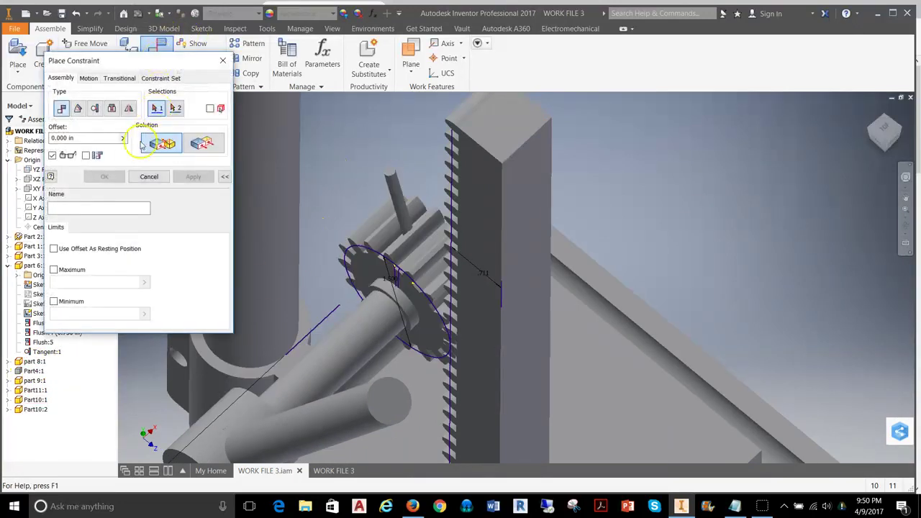
pyautogui.scroll(3, 248, 183)
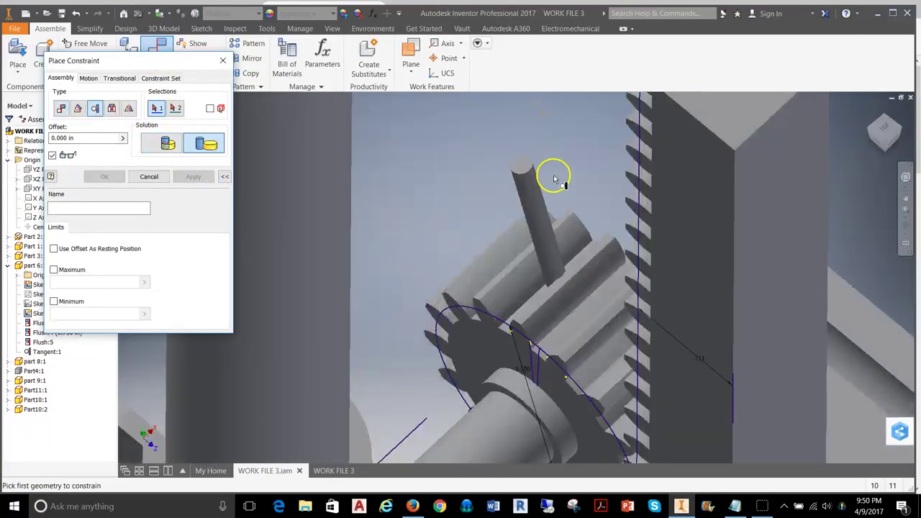
pyautogui.click(520, 159)
pyautogui.scroll(-4, 533, 290)
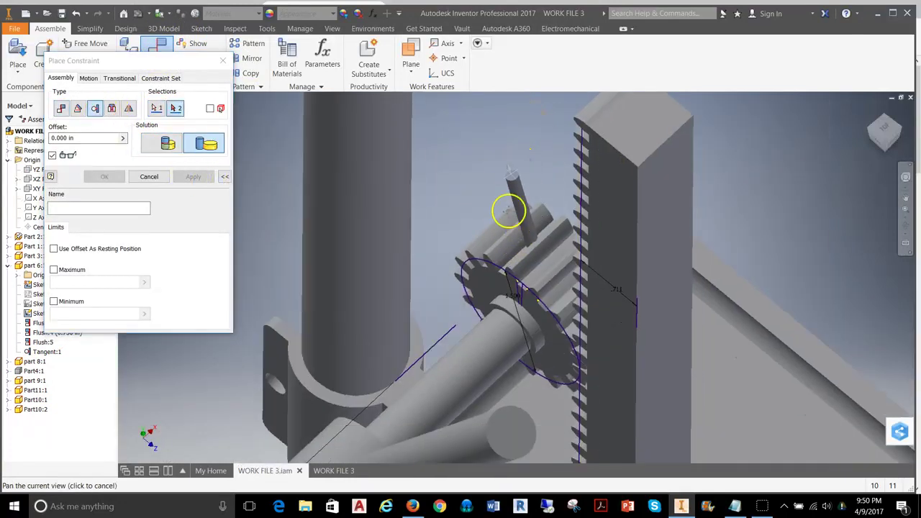
pyautogui.scroll(4, 523, 223)
pyautogui.scroll(3, 523, 223)
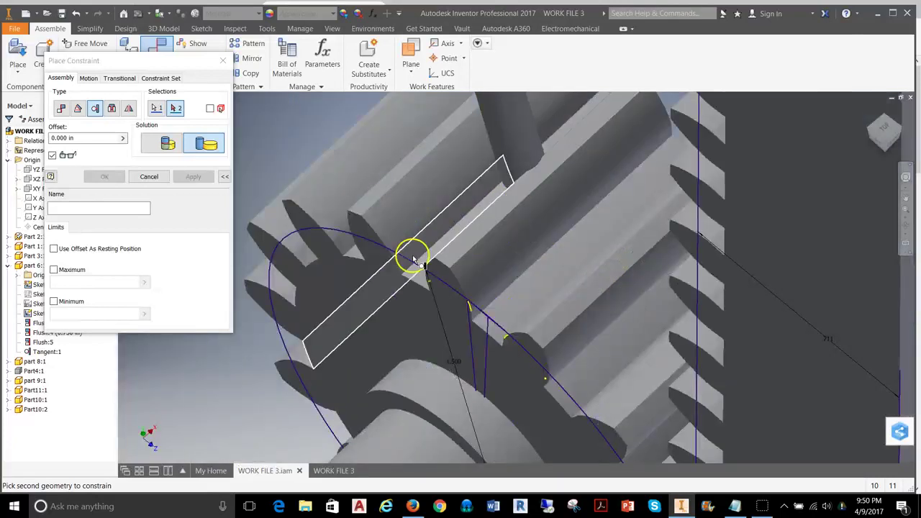
pyautogui.click(414, 279)
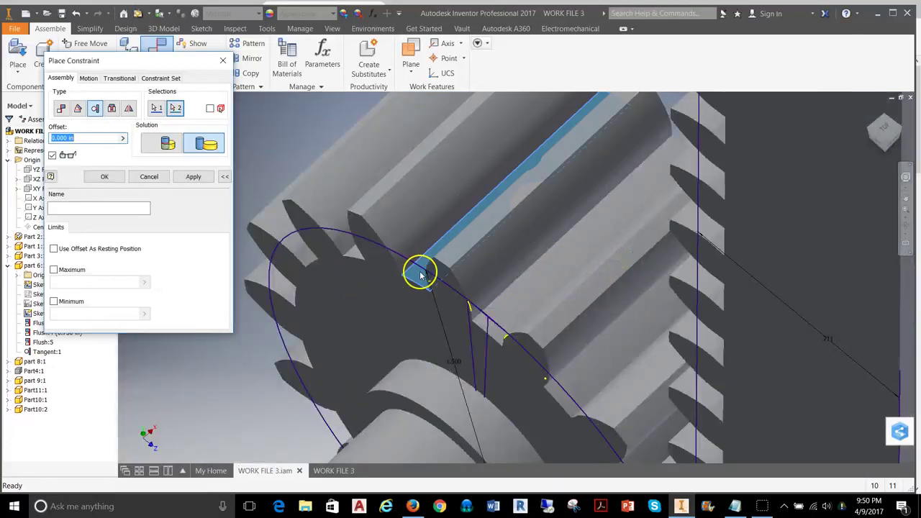
pyautogui.click(193, 176)
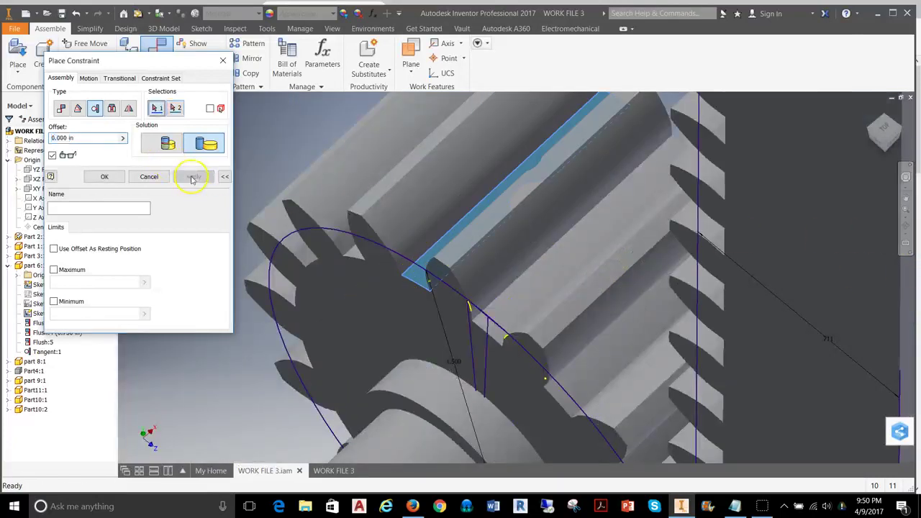
pyautogui.click(149, 176)
# Swing the Part11 handle away from the rack until it points down in front of the column.
pyautogui.scroll(-5, 489, 200)
pyautogui.scroll(-5, 530, 216)
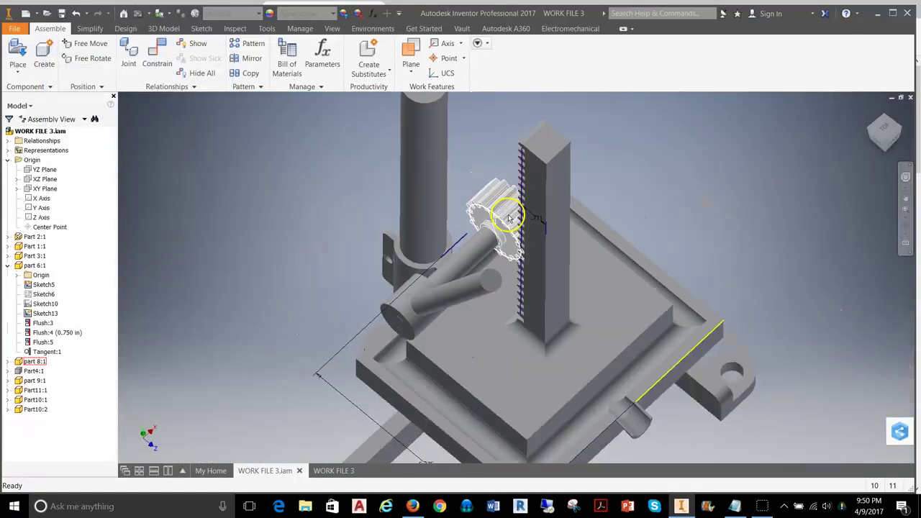
pyautogui.scroll(2, 514, 206)
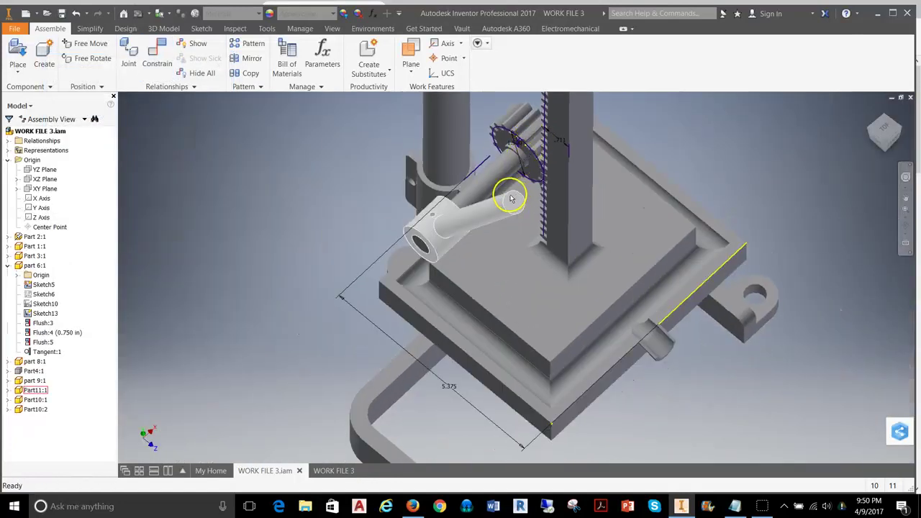
pyautogui.click(884, 142)
pyautogui.click(910, 121)
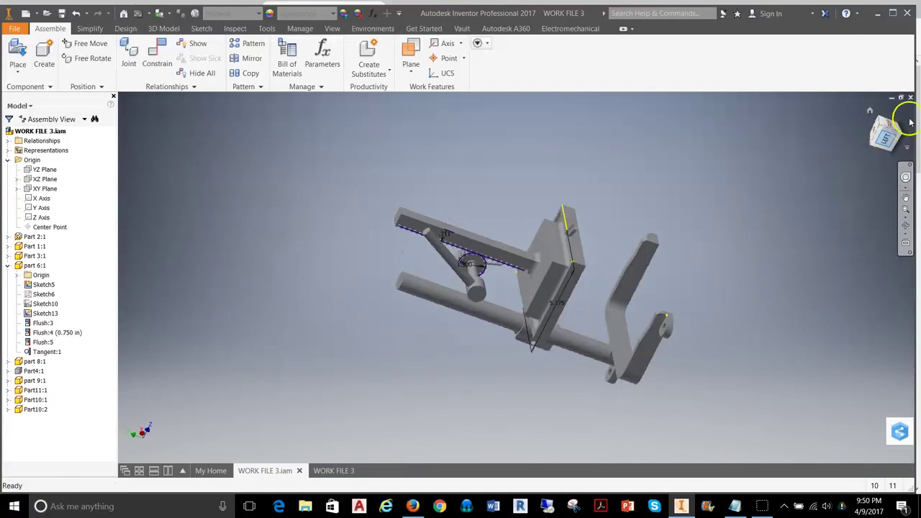
pyautogui.click(910, 118)
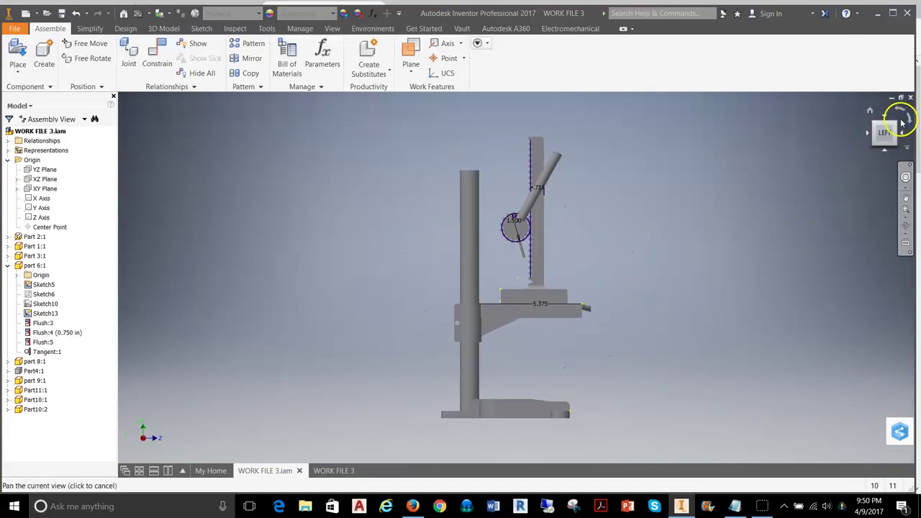
pyautogui.click(853, 147)
pyautogui.scroll(4, 576, 240)
pyautogui.rightClick(612, 211)
pyautogui.click(705, 244)
pyautogui.moveTo(466, 204); pyautogui.dragTo(371, 324)
pyautogui.click(267, 161)
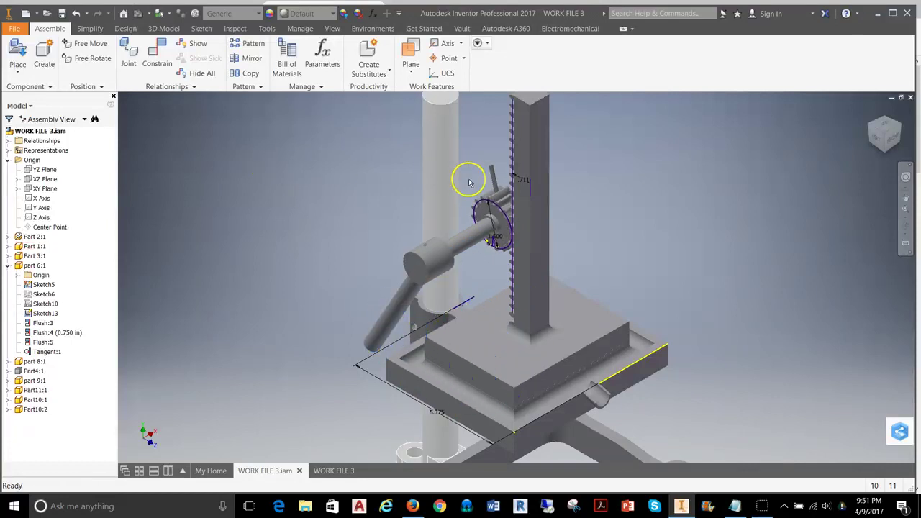
# Edit the tangent constraint of the Part10:1 pin to use the Inside solution.
pyautogui.click(492, 179)
pyautogui.click(109, 365)
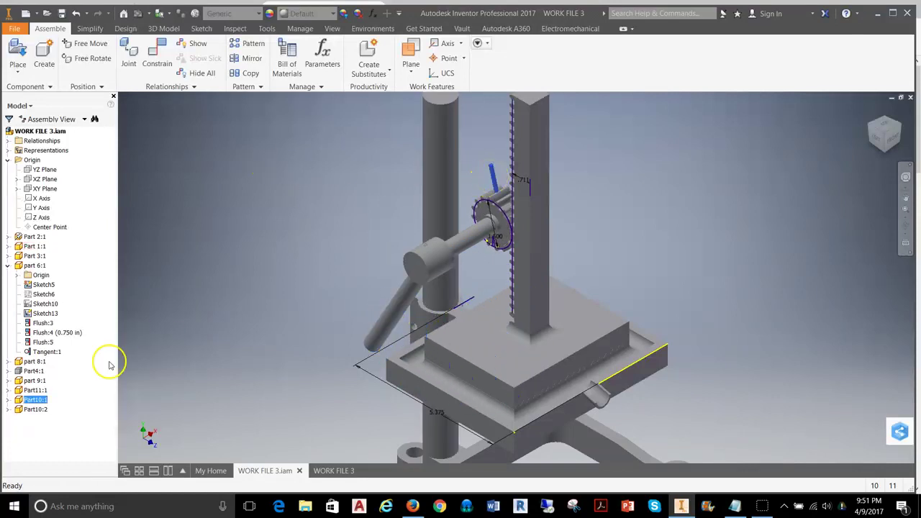
pyautogui.click(23, 400)
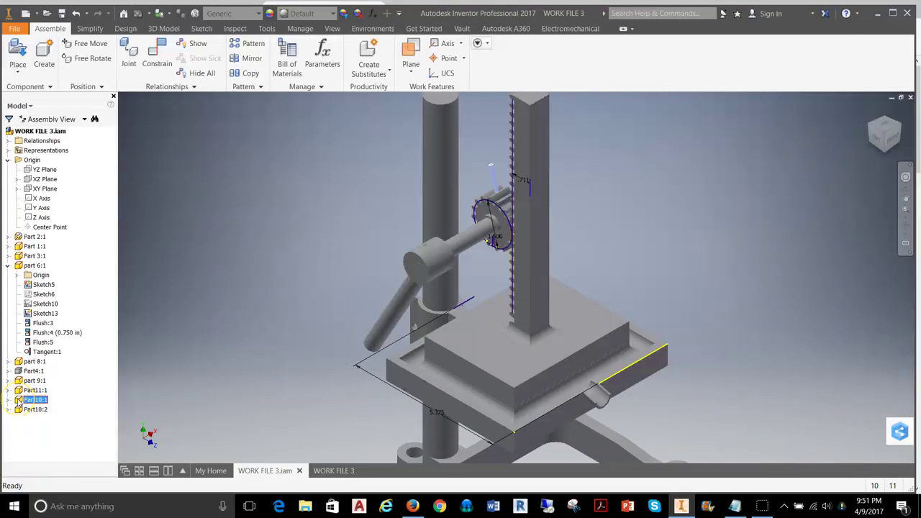
pyautogui.rightClick(19, 403)
pyautogui.click(180, 354)
pyautogui.click(7, 400)
pyautogui.click(40, 437)
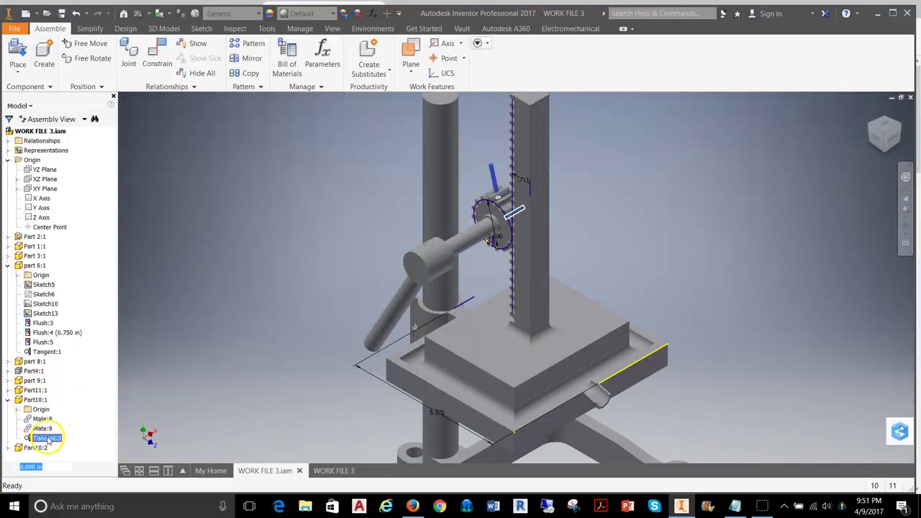
pyautogui.rightClick(44, 438)
pyautogui.click(65, 397)
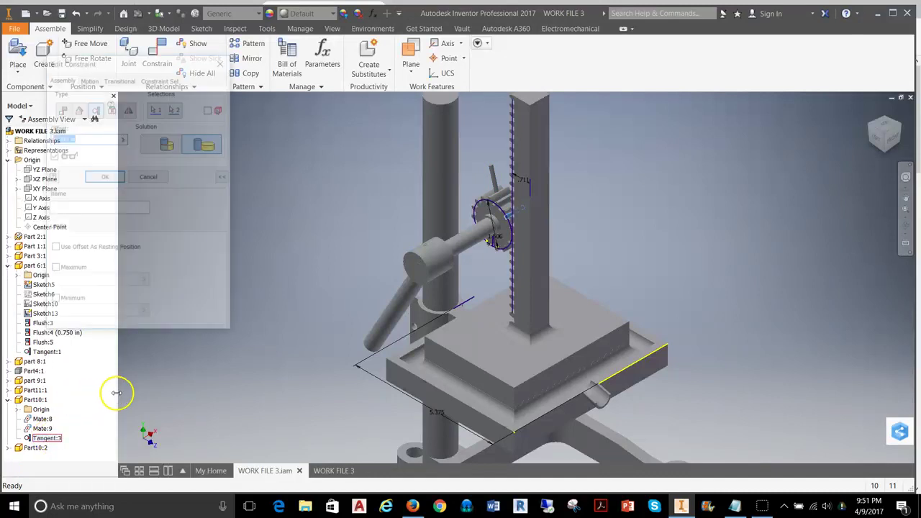
pyautogui.click(171, 148)
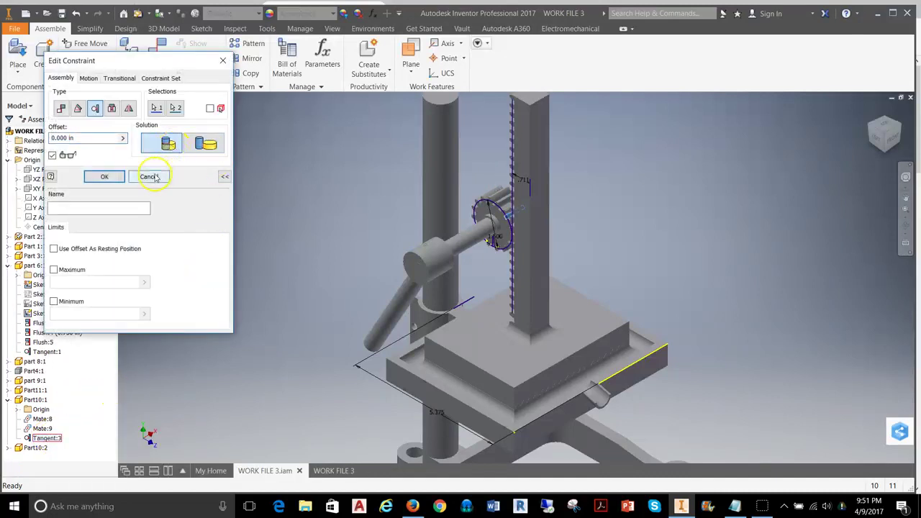
pyautogui.click(104, 178)
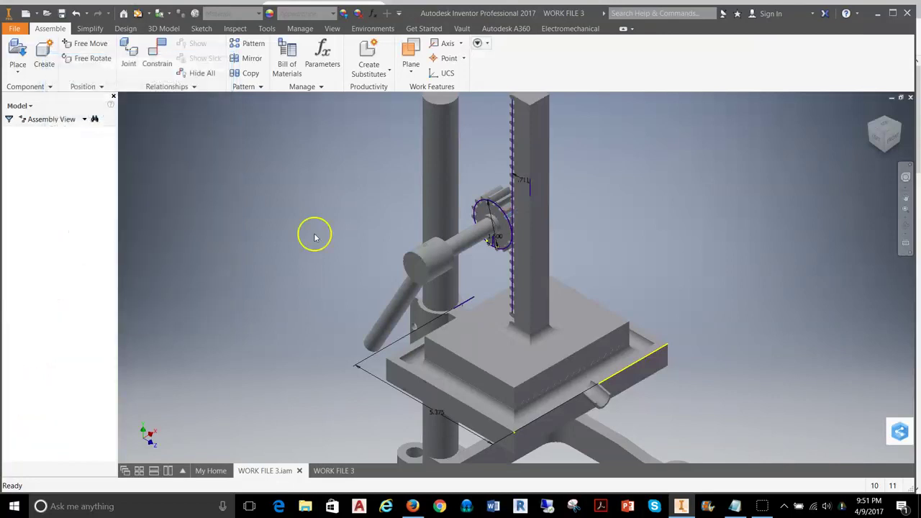
# Swing the handle up past the column and examine how the gear teeth meet the rack from the left side.
pyautogui.moveTo(391, 306); pyautogui.dragTo(375, 216)
pyautogui.click(689, 218)
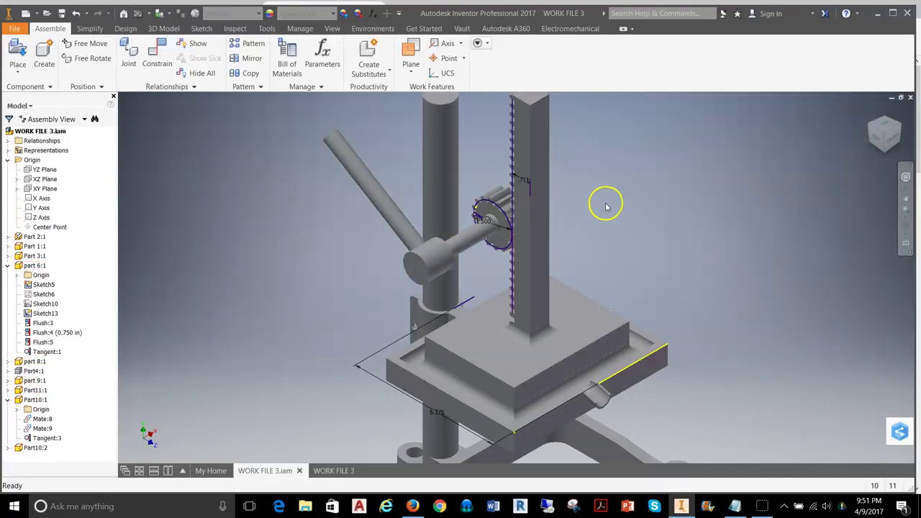
pyautogui.click(878, 134)
pyautogui.scroll(5, 529, 227)
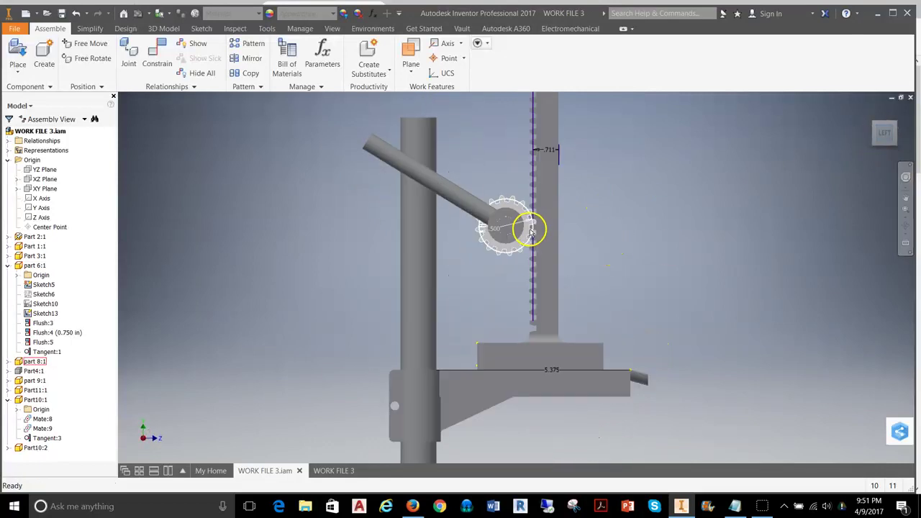
pyautogui.scroll(2, 551, 222)
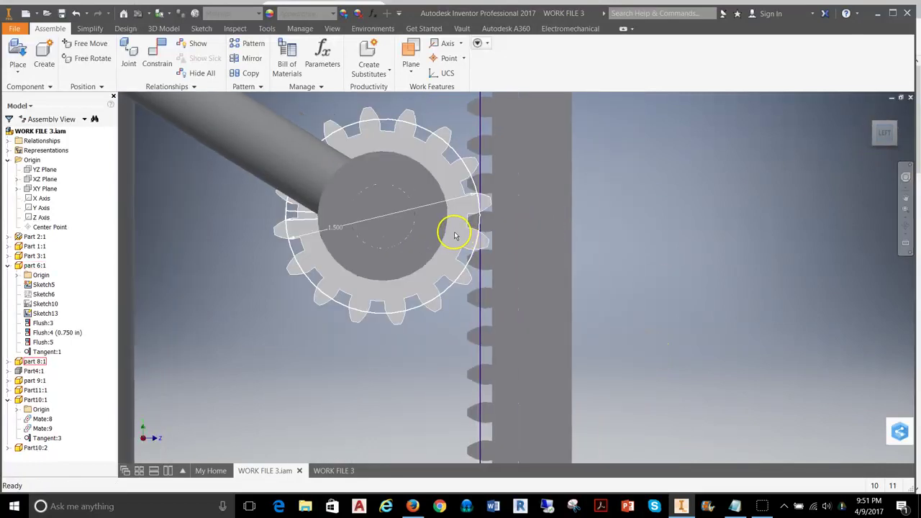
pyautogui.scroll(5, 478, 225)
pyautogui.scroll(-5, 478, 224)
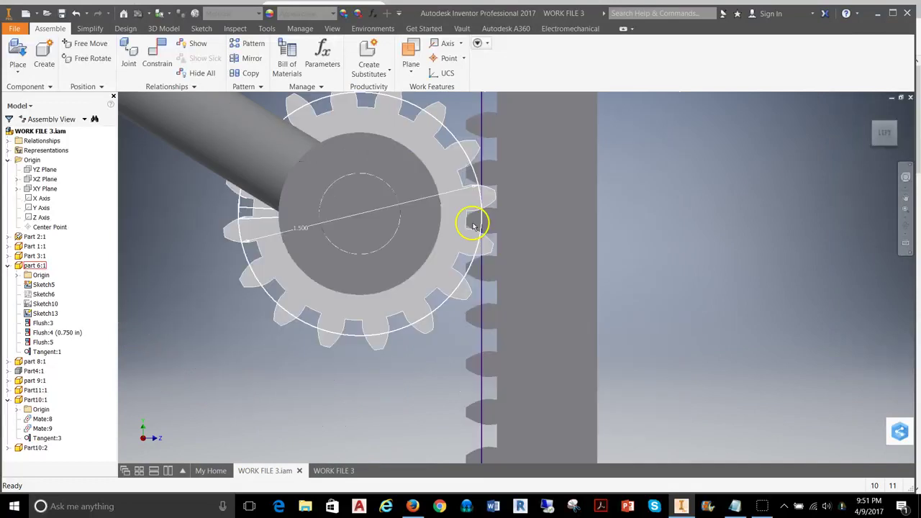
# Nudge the handle slightly to fine-tune the gear teeth between the rack teeth and check the fit up close.
pyautogui.click(261, 139)
pyautogui.moveTo(262, 139); pyautogui.dragTo(255, 143)
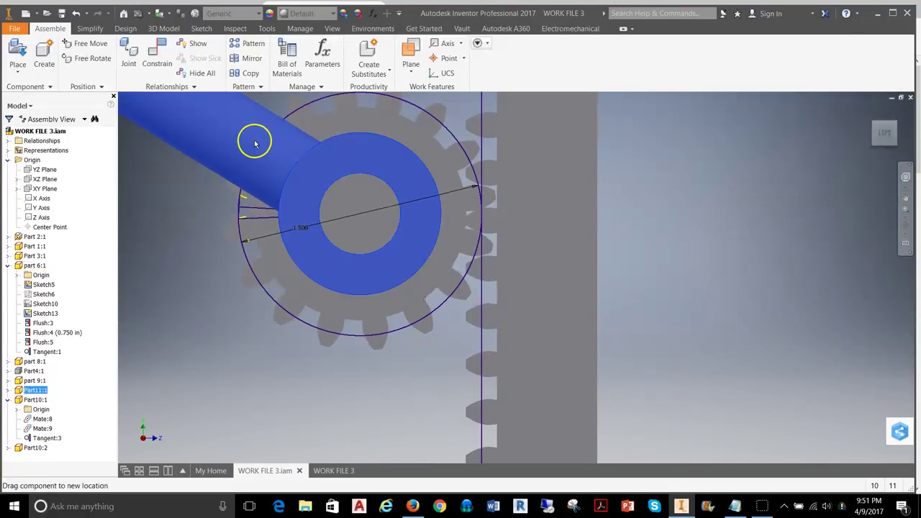
pyautogui.click(682, 201)
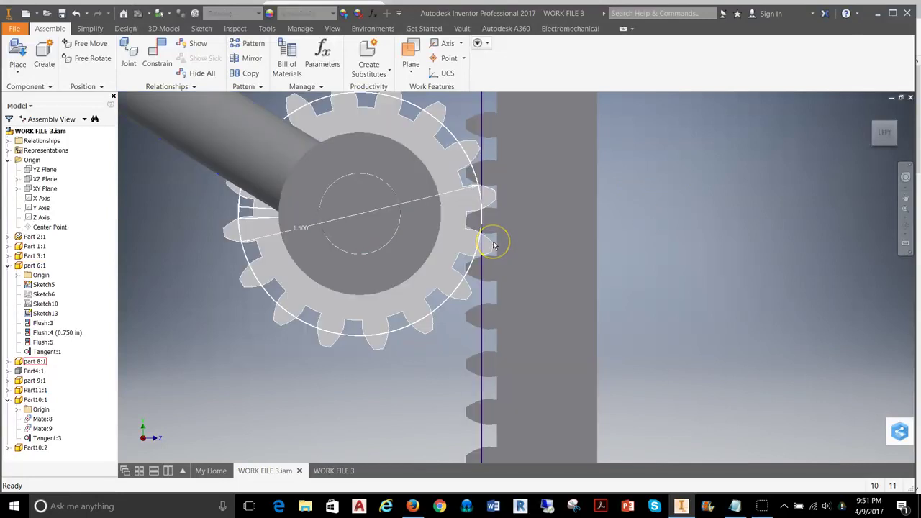
pyautogui.scroll(5, 482, 217)
pyautogui.scroll(-6, 482, 218)
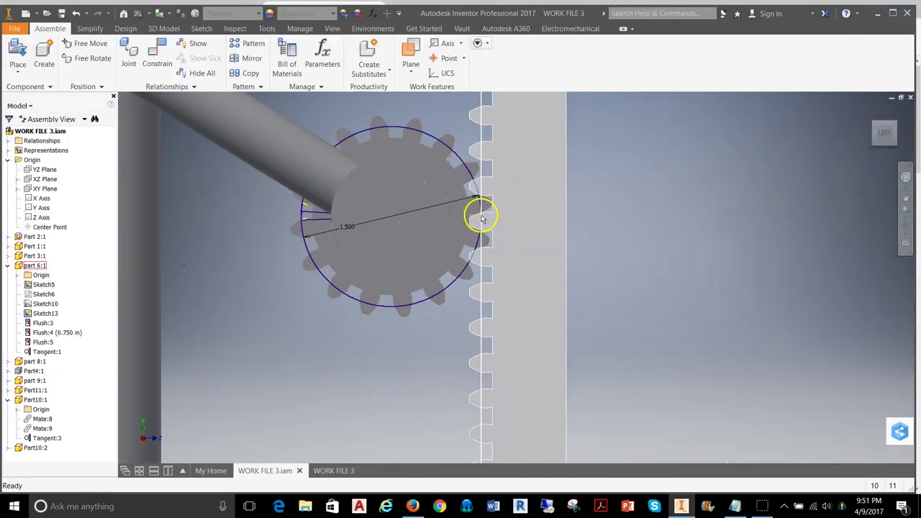
pyautogui.scroll(-4, 651, 216)
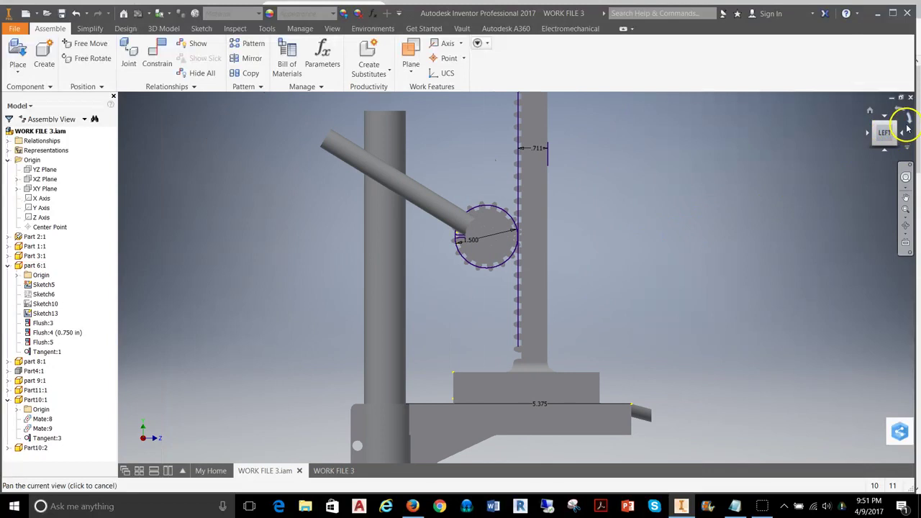
pyautogui.click(896, 130)
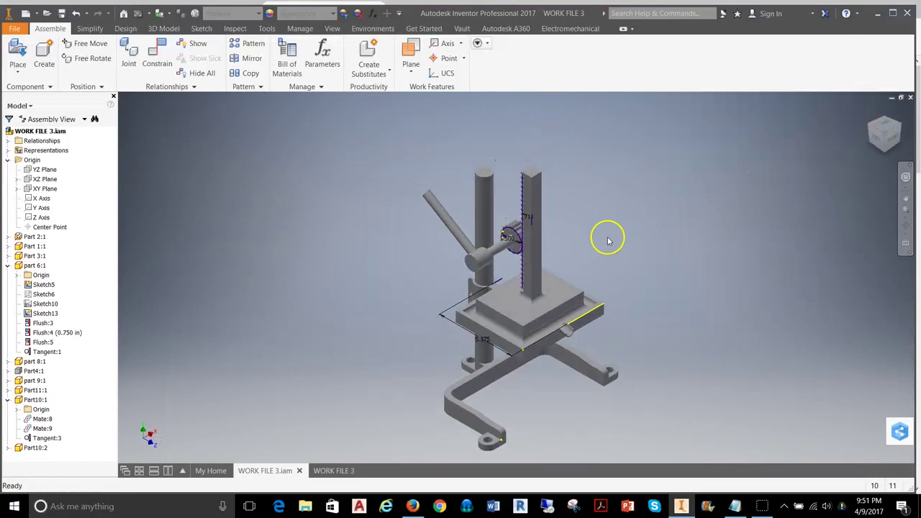
# Apply a Rotation-Translation motion constraint with 1.000 in distance between the part 8 gear's front face and a vertical edge of the part 6 rack.
pyautogui.scroll(3, 609, 241)
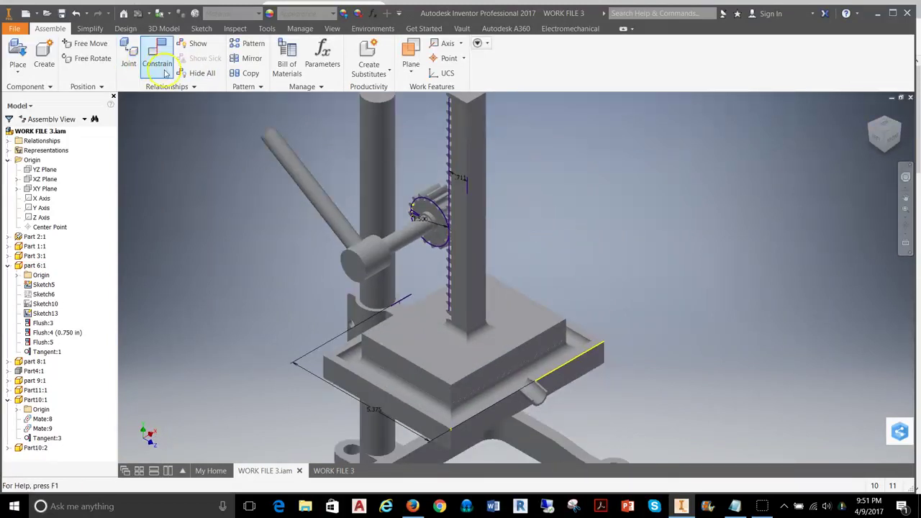
pyautogui.click(160, 62)
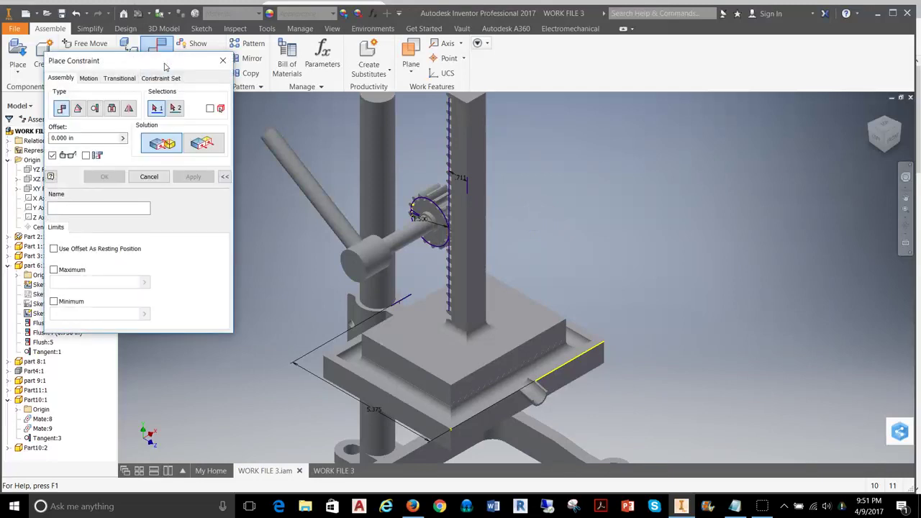
pyautogui.click(88, 78)
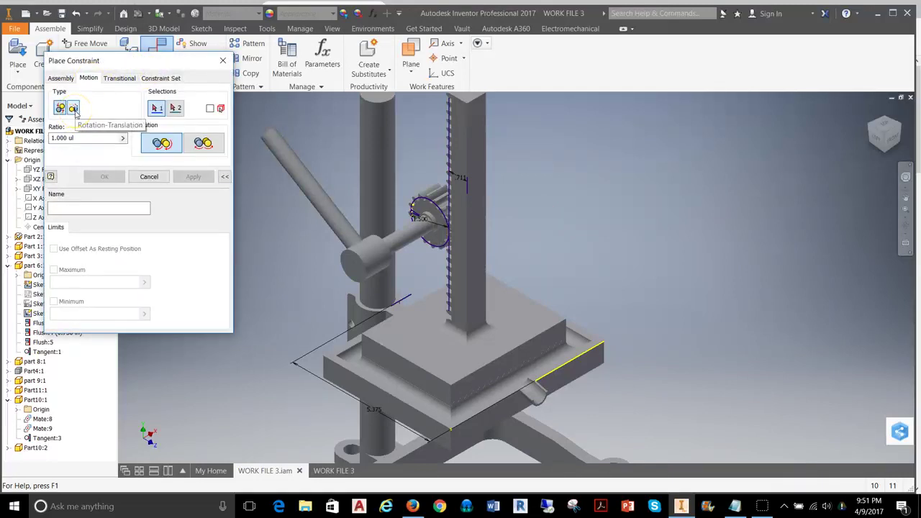
pyautogui.click(75, 109)
pyautogui.scroll(-3, 422, 214)
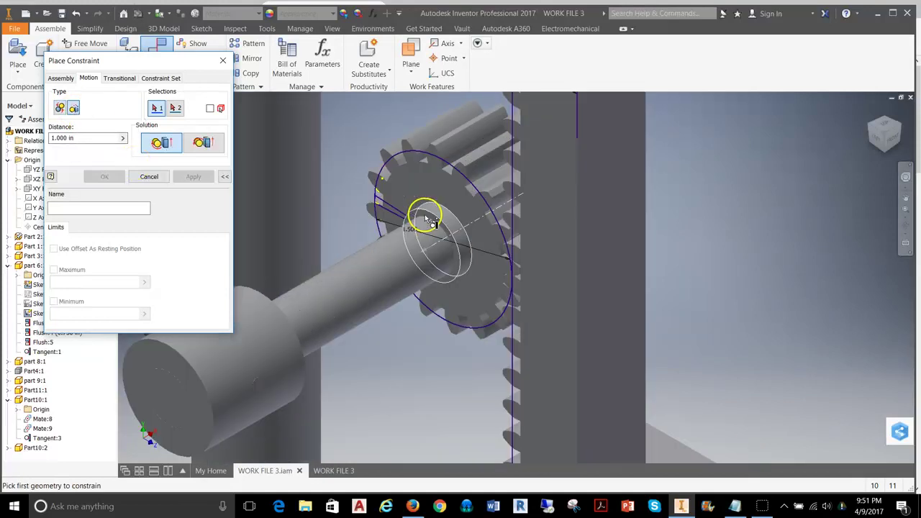
pyautogui.scroll(-3, 439, 194)
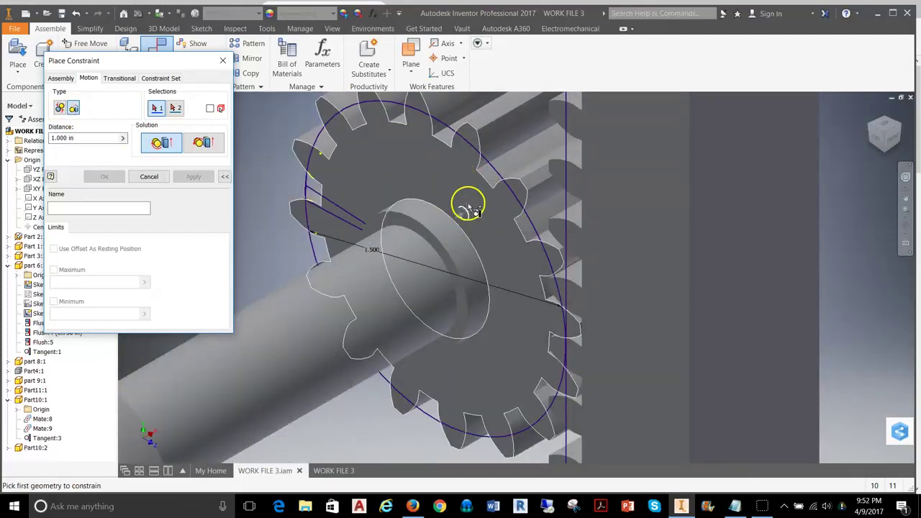
pyautogui.click(415, 168)
pyautogui.scroll(-3, 585, 230)
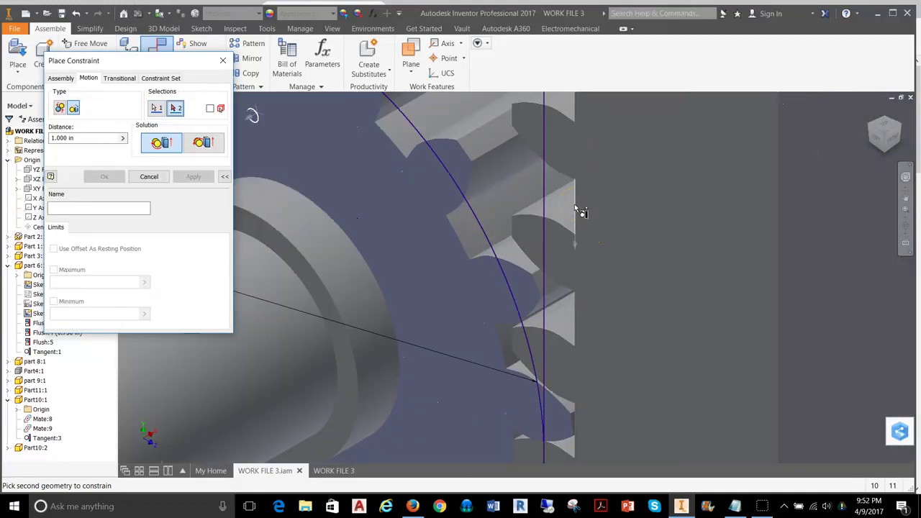
pyautogui.click(576, 210)
pyautogui.scroll(5, 576, 216)
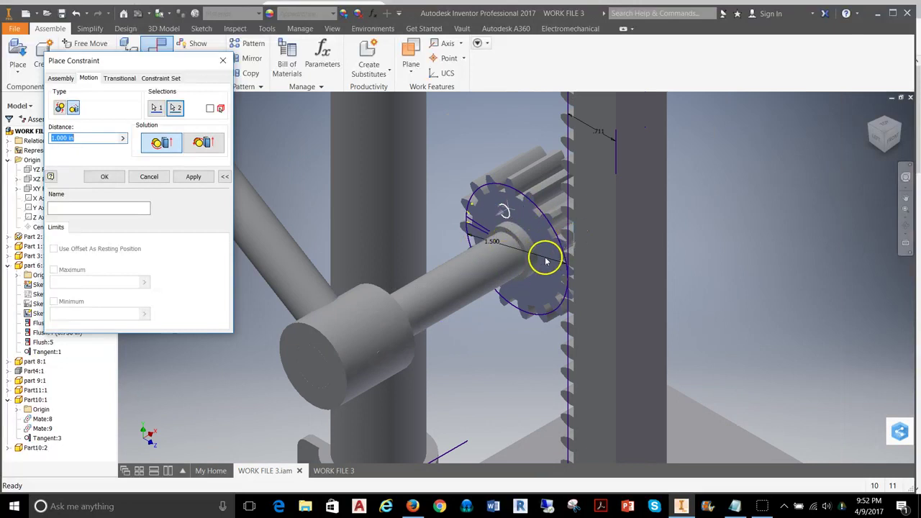
pyautogui.moveTo(546, 261); pyautogui.dragTo(490, 235, button='middle')
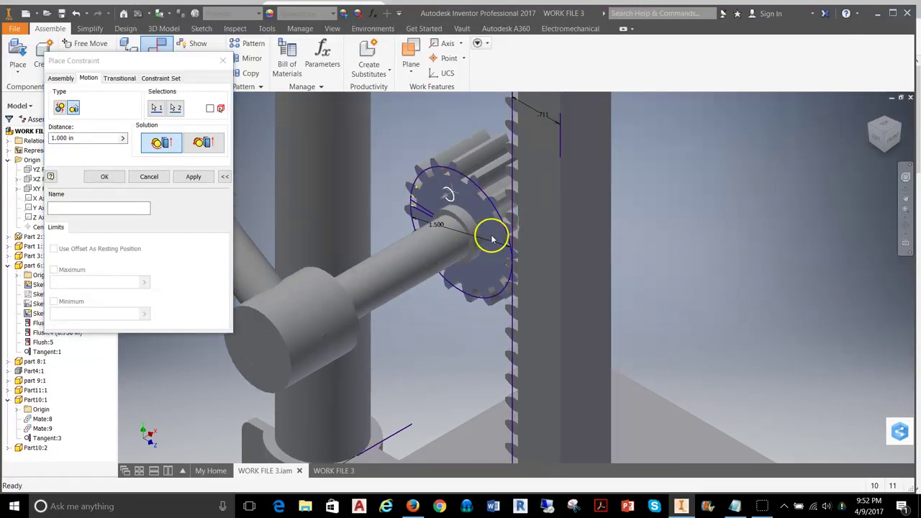
pyautogui.click(192, 179)
pyautogui.click(148, 178)
pyautogui.scroll(3, 379, 221)
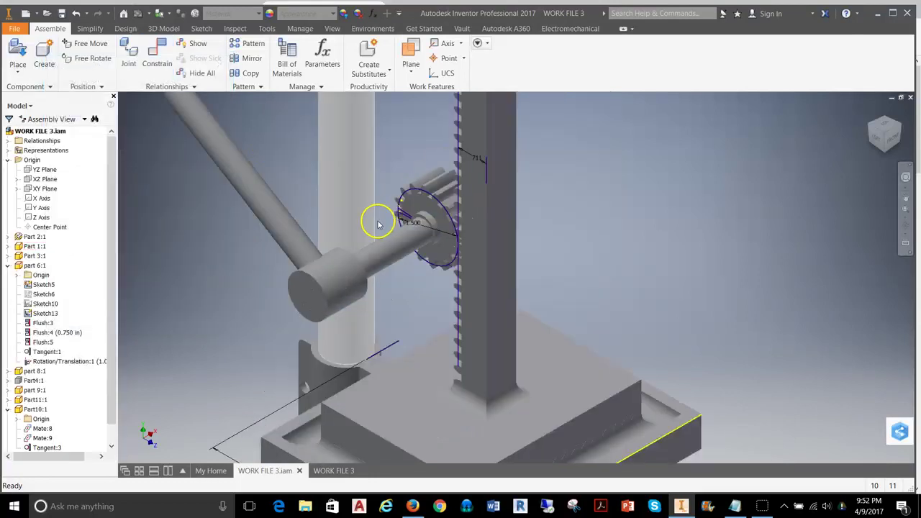
# Swing the handle to test how the gear moves the rack, and undo the move.
pyautogui.moveTo(379, 223); pyautogui.dragTo(408, 239, button='middle')
pyautogui.moveTo(301, 213); pyautogui.dragTo(329, 257)
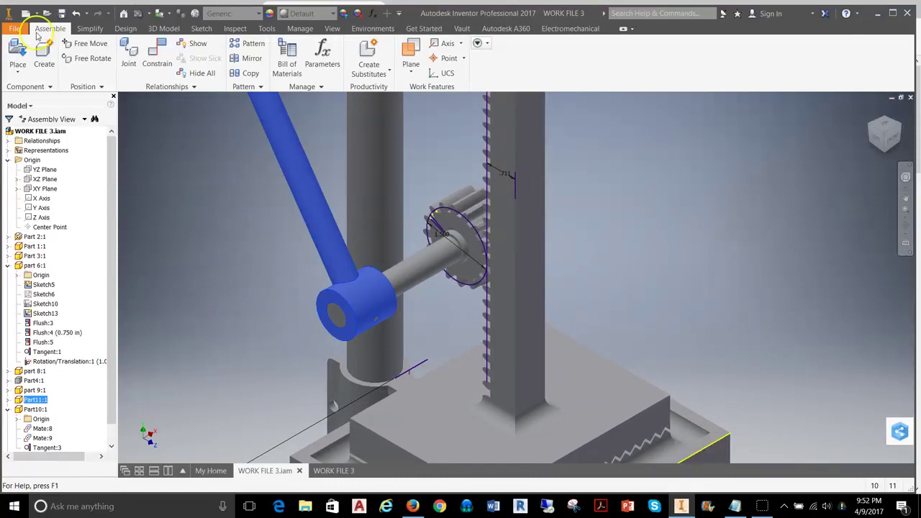
pyautogui.click(75, 13)
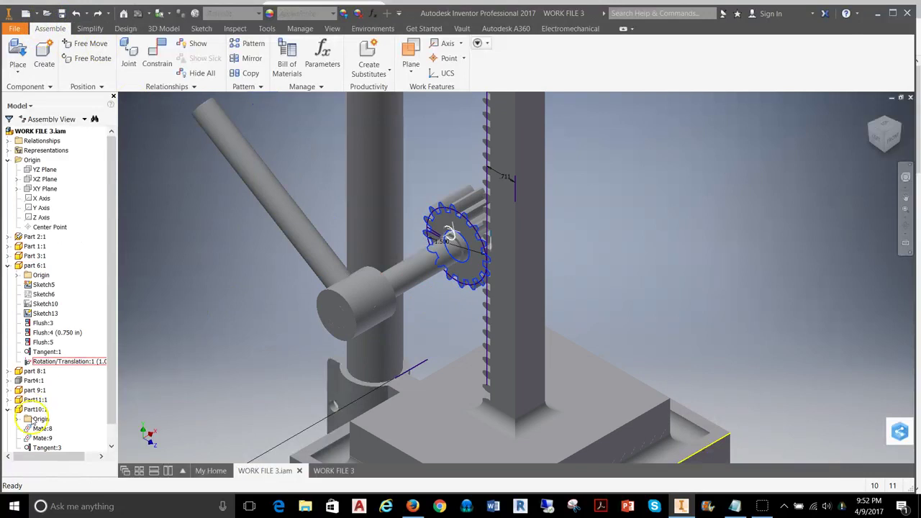
# Edit the Rotation/Translation constraint under part 6 and choose the reverse solution.
pyautogui.scroll(-1, 72, 403)
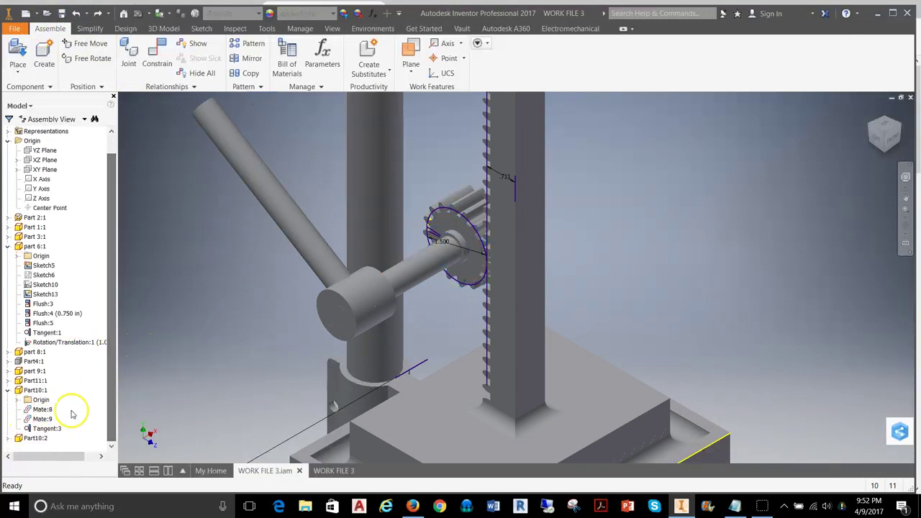
pyautogui.click(45, 345)
pyautogui.rightClick(44, 347)
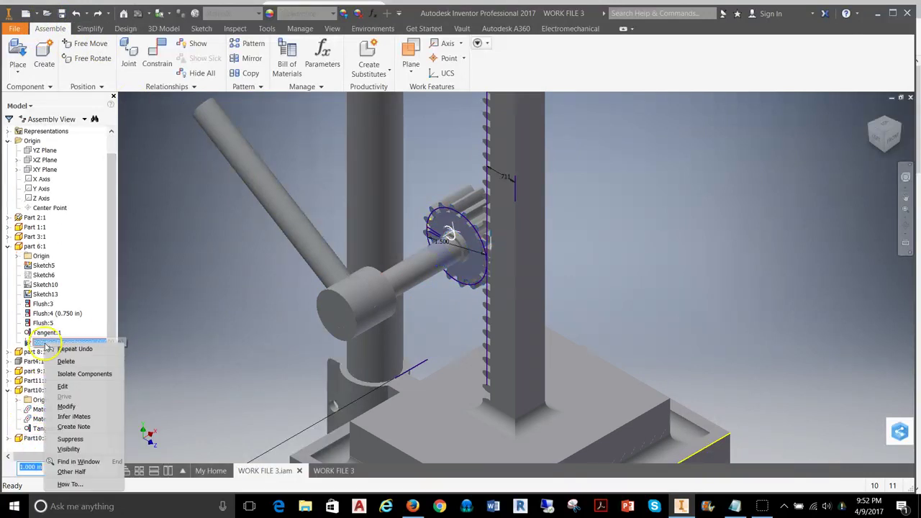
pyautogui.click(82, 392)
pyautogui.click(201, 144)
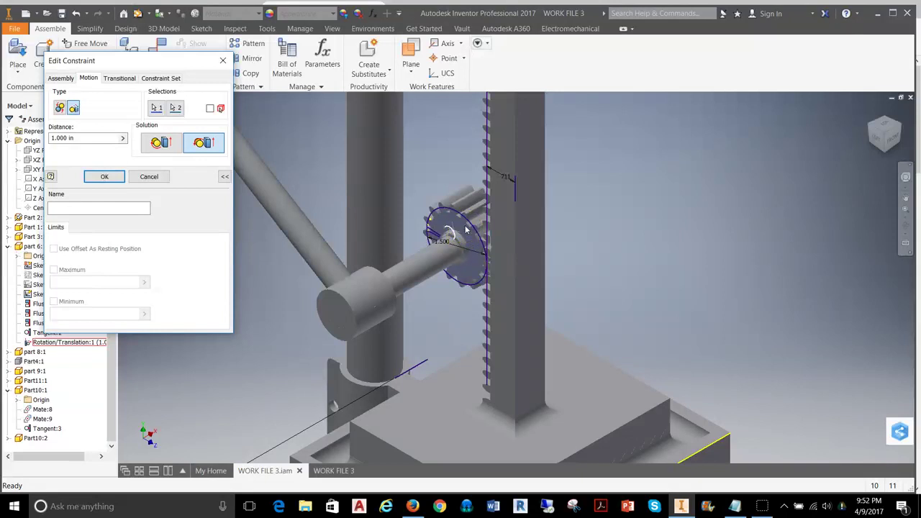
# Multiply 1.5 by 3.14 in Calculator and set the Rotation/Translation constraint's distance to 4.71 in.
pyautogui.press('XF86Calculator')
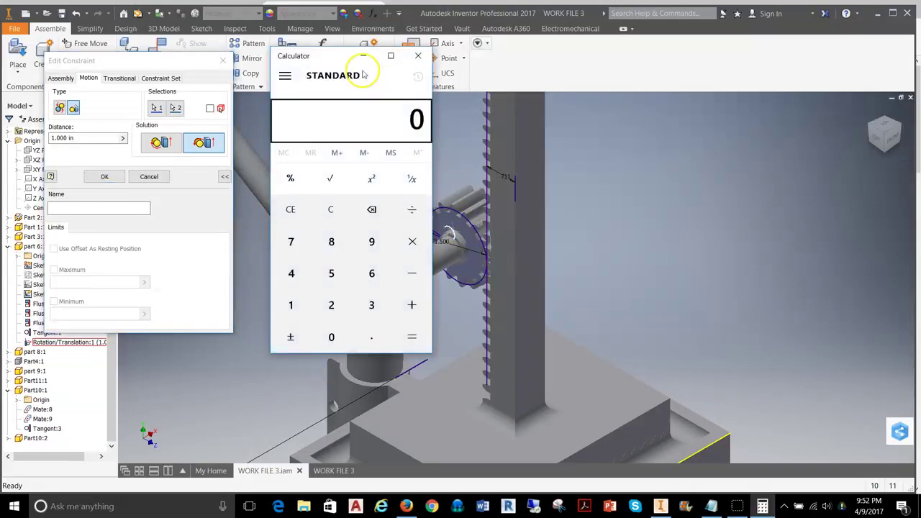
pyautogui.write('1.5')
pyautogui.press('*')
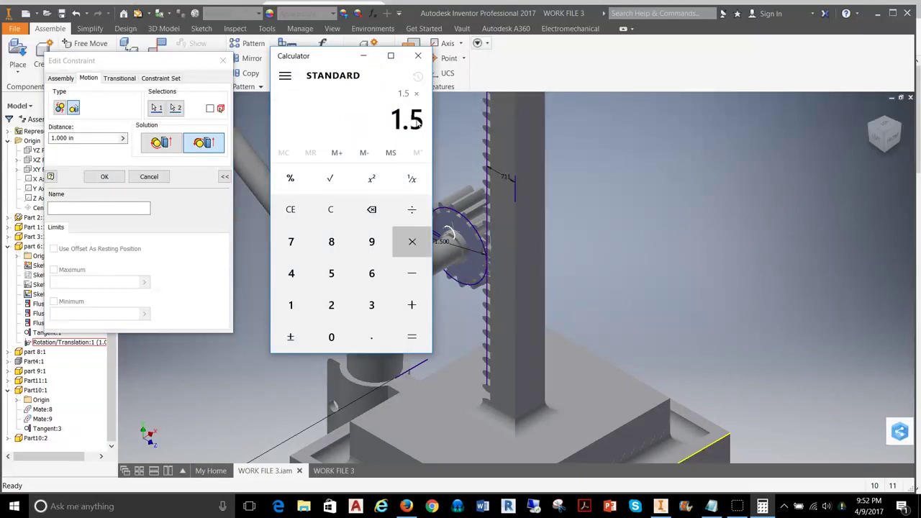
pyautogui.write('3.14')
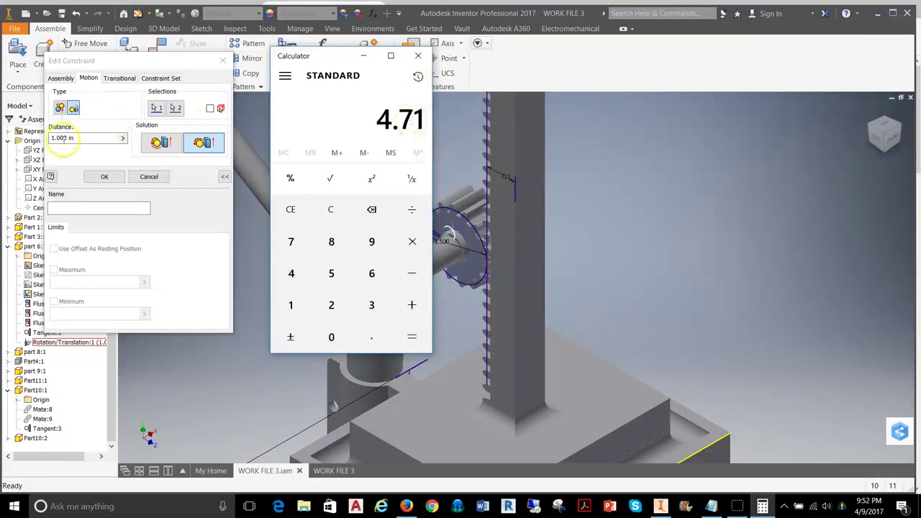
pyautogui.doubleClick(62, 138)
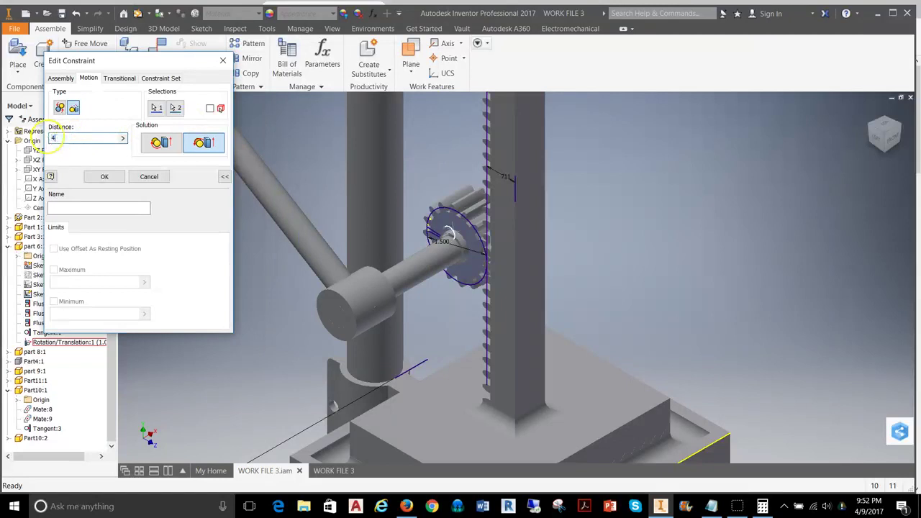
pyautogui.click(101, 176)
# Swing the handle and check the rack's travel against the gear in the isometric and left views.
pyautogui.scroll(3, 318, 206)
pyautogui.click(284, 212)
pyautogui.moveTo(284, 213); pyautogui.dragTo(310, 224)
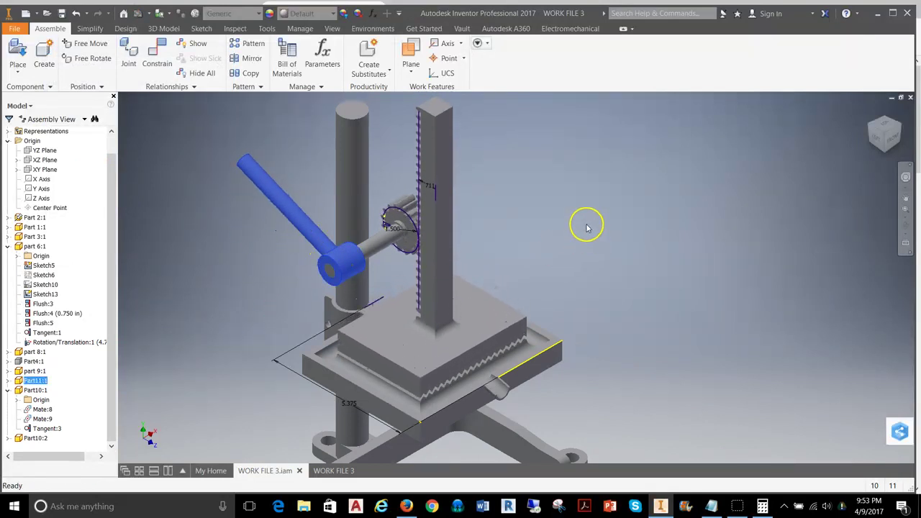
pyautogui.click(586, 228)
pyautogui.click(877, 136)
pyautogui.moveTo(511, 248); pyautogui.dragTo(367, 267, button='middle')
pyautogui.scroll(-3, 368, 267)
pyautogui.moveTo(320, 209); pyautogui.dragTo(320, 235)
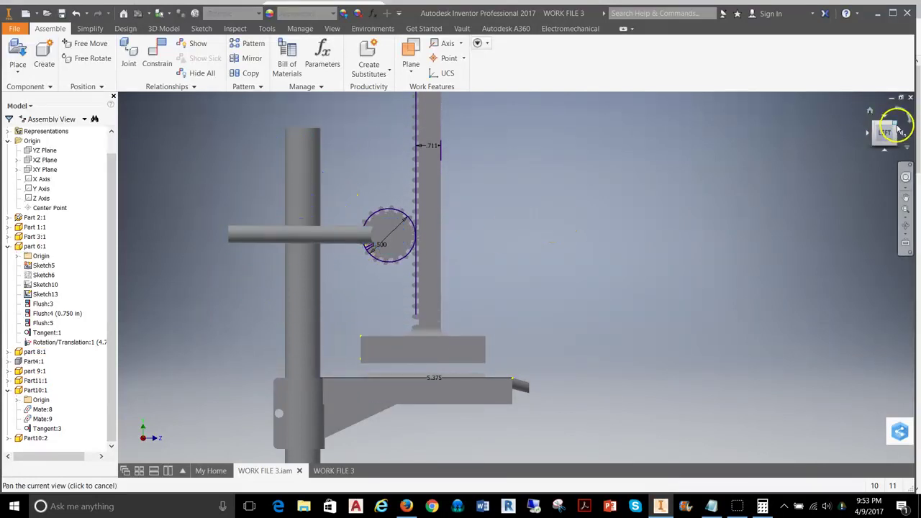
# Return to the isometric view and make the hidden Part4:1 bracket visible.
pyautogui.click(898, 118)
pyautogui.moveTo(598, 249); pyautogui.dragTo(560, 208, button='middle')
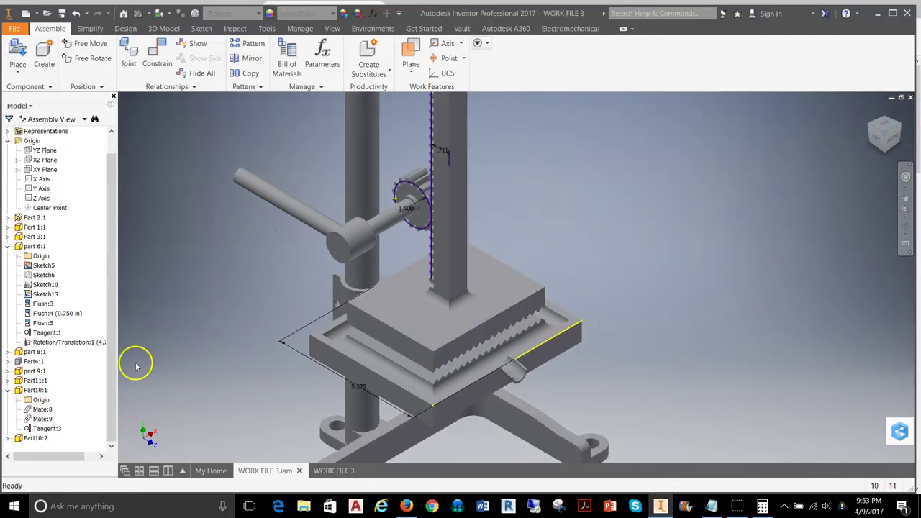
pyautogui.rightClick(18, 360)
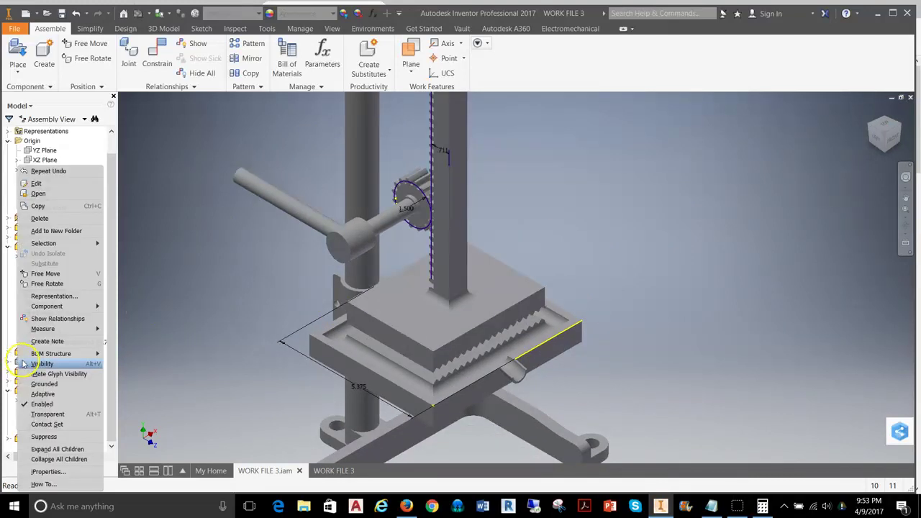
pyautogui.click(50, 365)
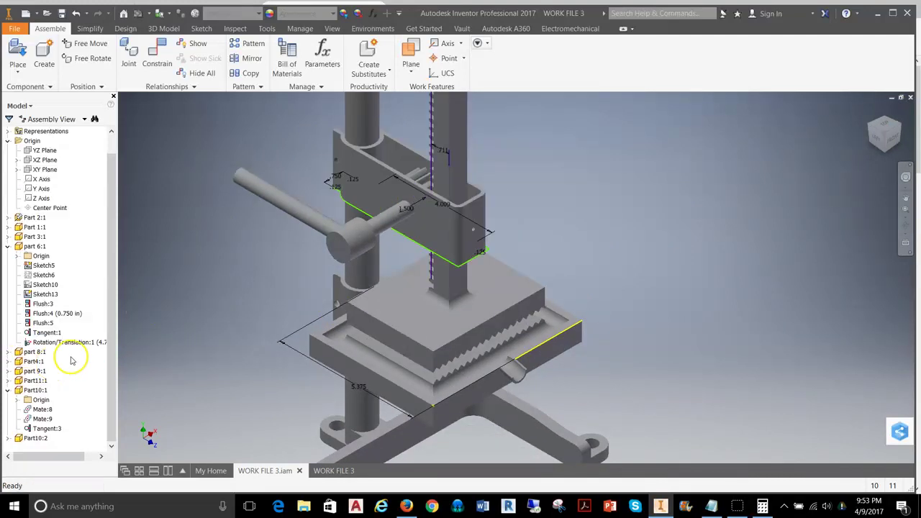
# Swing the handle down to just below horizontal with the bracket shown.
pyautogui.moveTo(264, 195); pyautogui.dragTo(242, 249)
pyautogui.rightClick(211, 186)
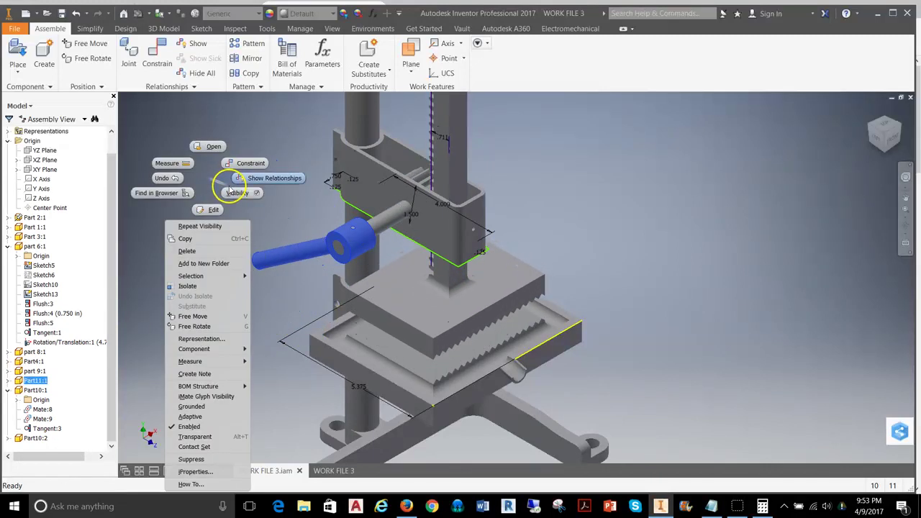
pyautogui.press('Escape')
pyautogui.click(214, 346)
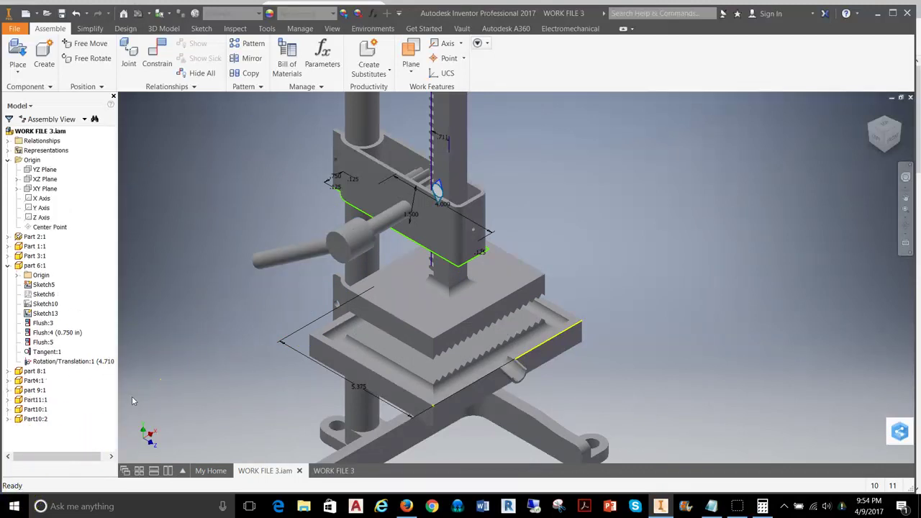
# Expand part 9:1 and open the Drive settings of its Rotational:1 joint.
pyautogui.click(394, 227)
pyautogui.moveTo(407, 211); pyautogui.dragTo(382, 221)
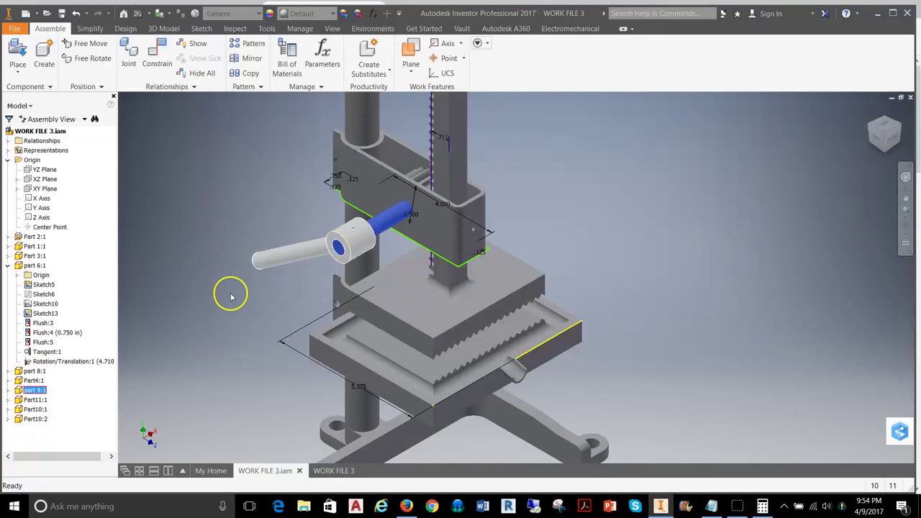
pyautogui.rightClick(21, 393)
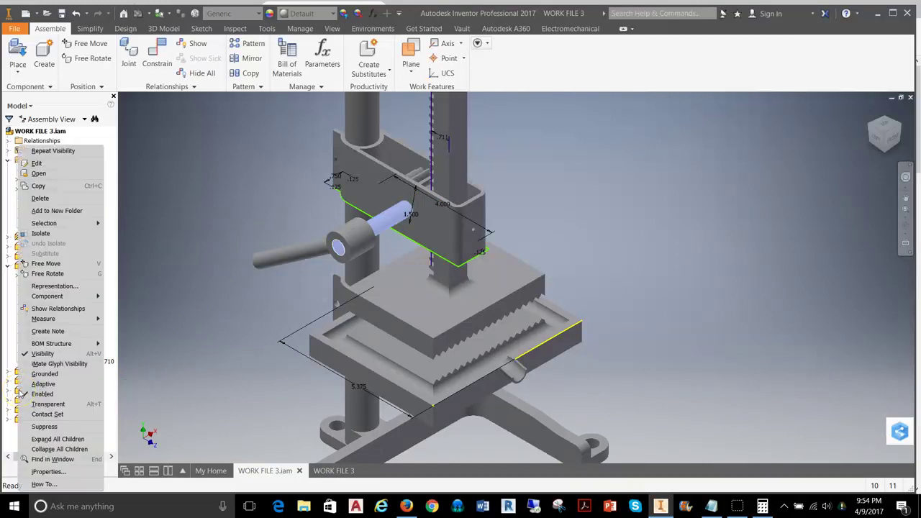
pyautogui.click(34, 390)
pyautogui.click(9, 390)
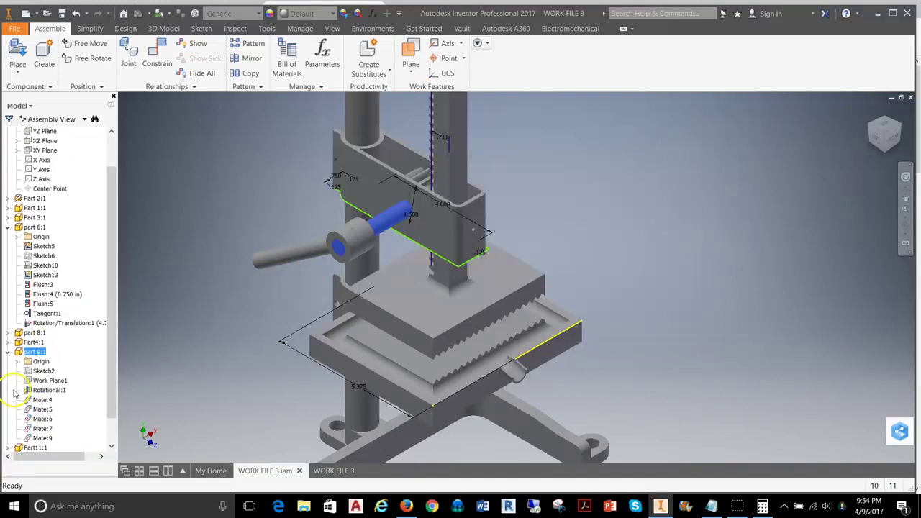
pyautogui.scroll(-3, 108, 360)
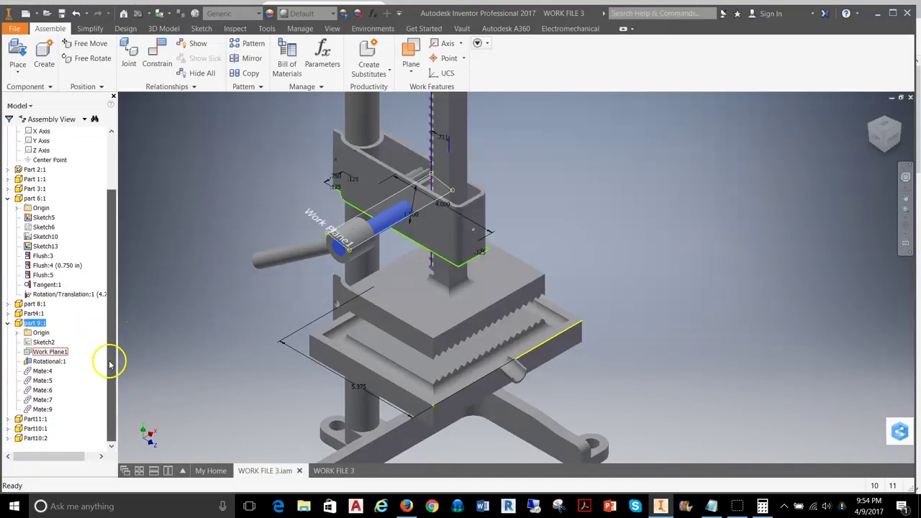
pyautogui.rightClick(46, 362)
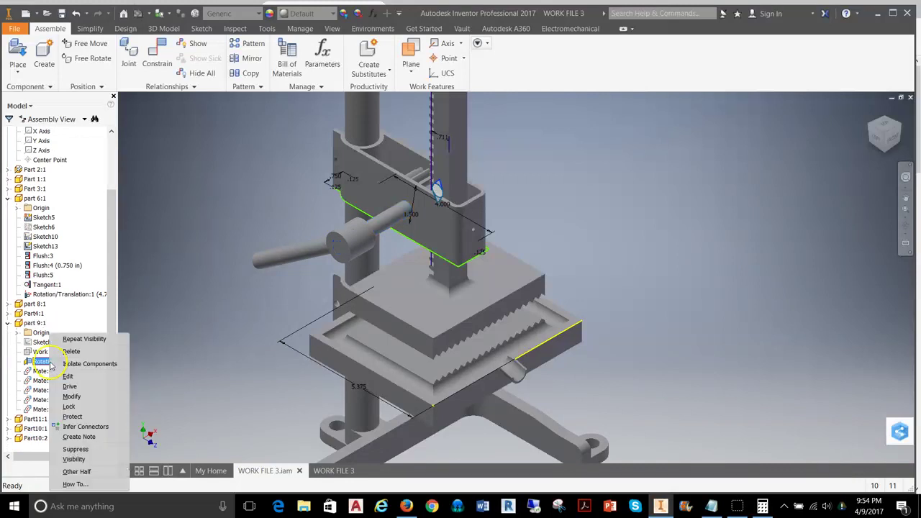
pyautogui.click(79, 388)
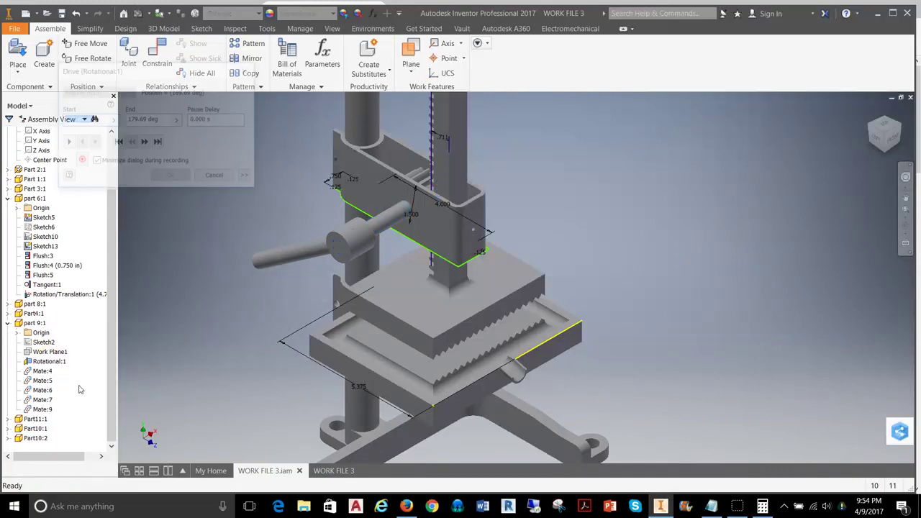
# Play the Rotational:1 joint's drive forward and in reverse over its default angle range.
pyautogui.click(67, 142)
pyautogui.click(80, 143)
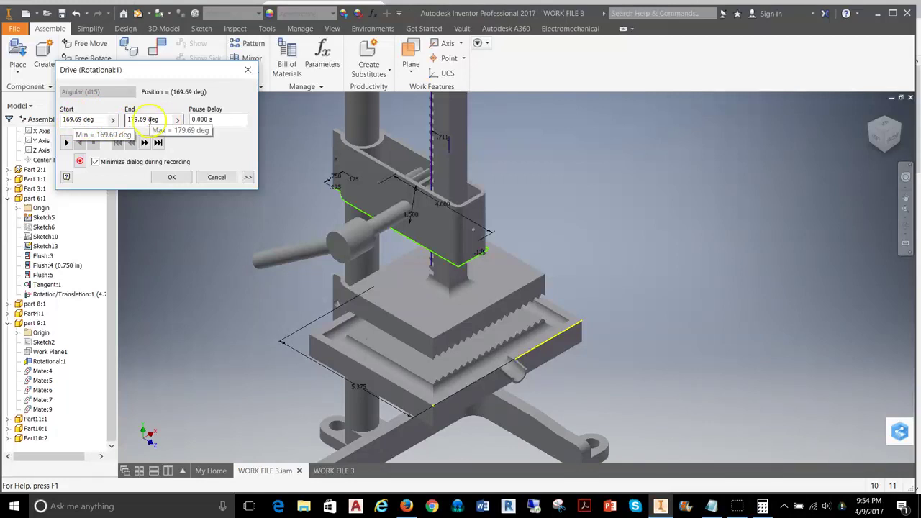
pyautogui.click(66, 142)
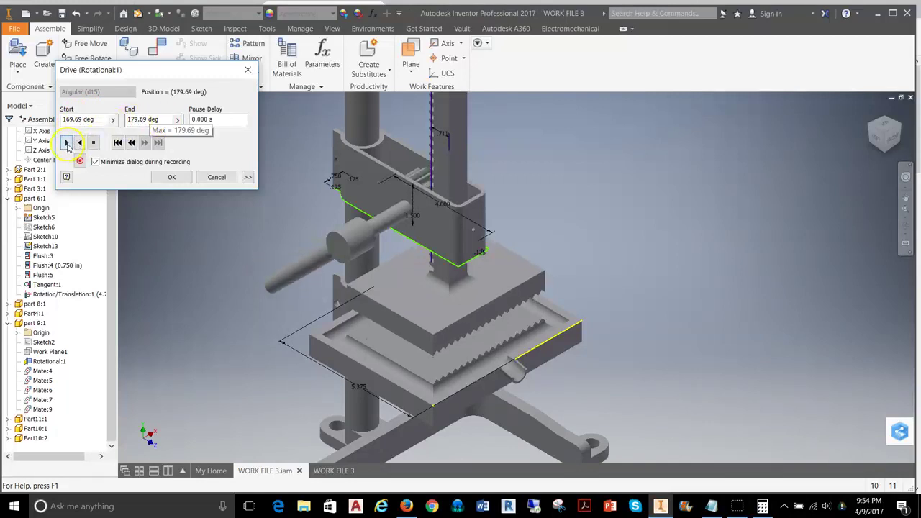
pyautogui.click(80, 142)
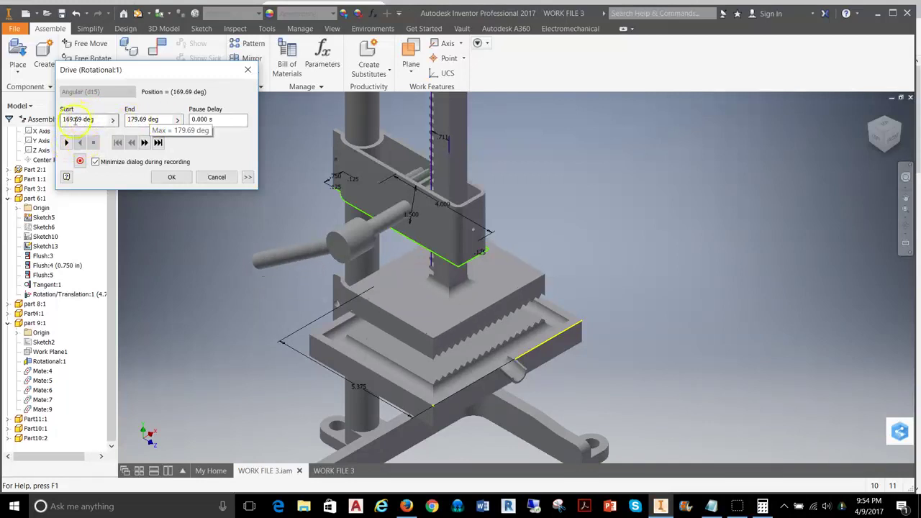
# Set the drive's end angle to 250 deg and play the motion forward and in reverse.
pyautogui.doubleClick(140, 119)
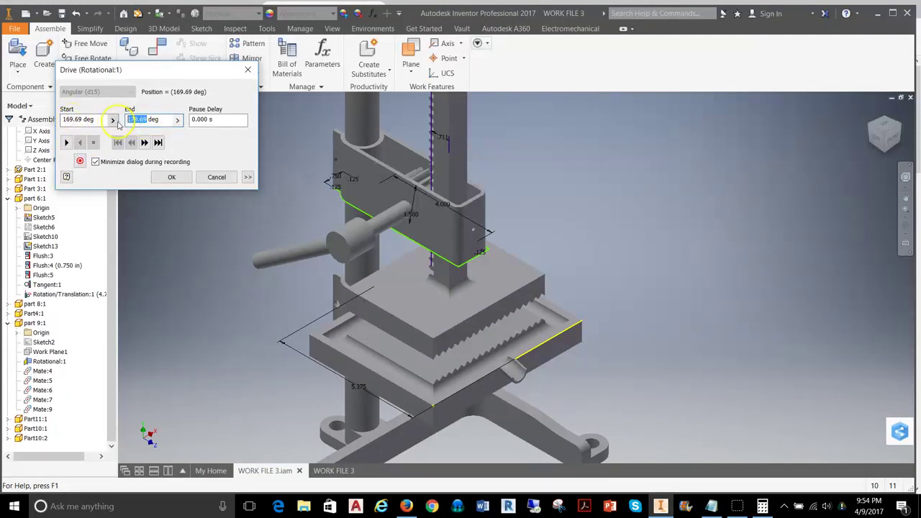
pyautogui.write('250')
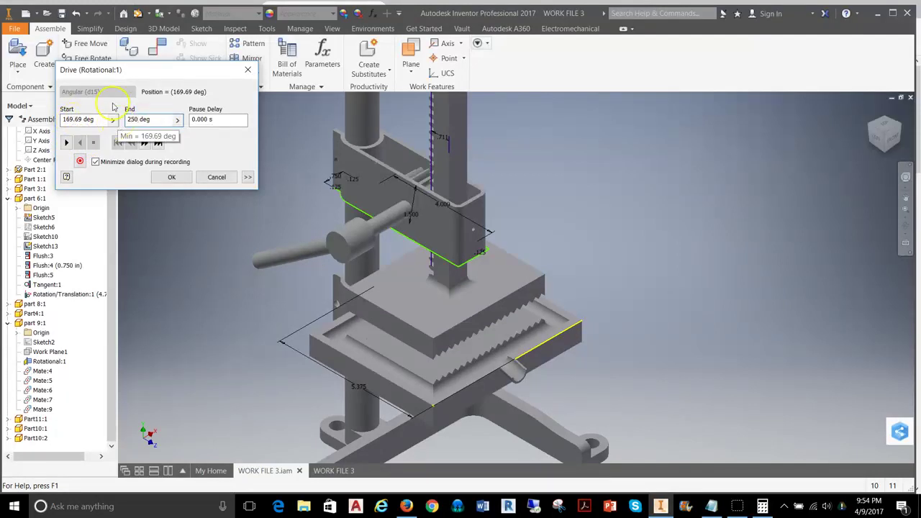
pyautogui.click(68, 142)
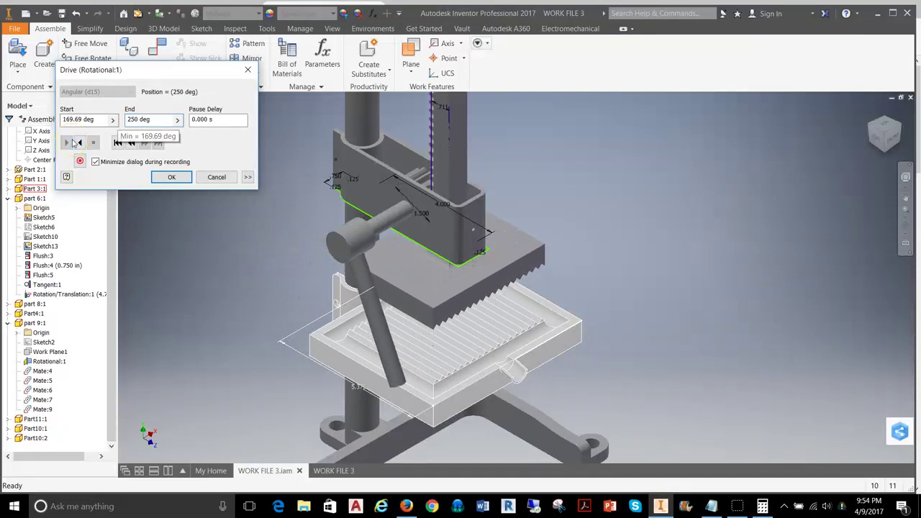
pyautogui.click(80, 142)
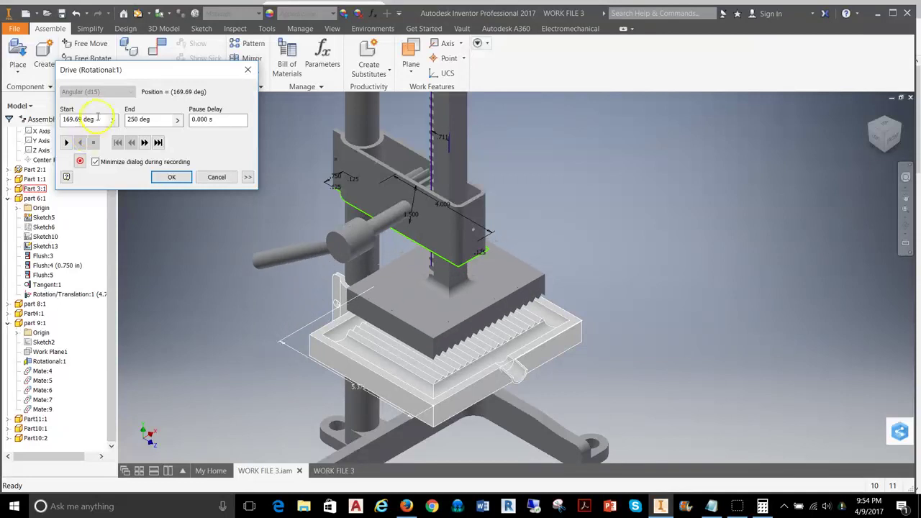
# Set the drive's start angle to 150 deg and play the motion forward and in reverse.
pyautogui.write('150')
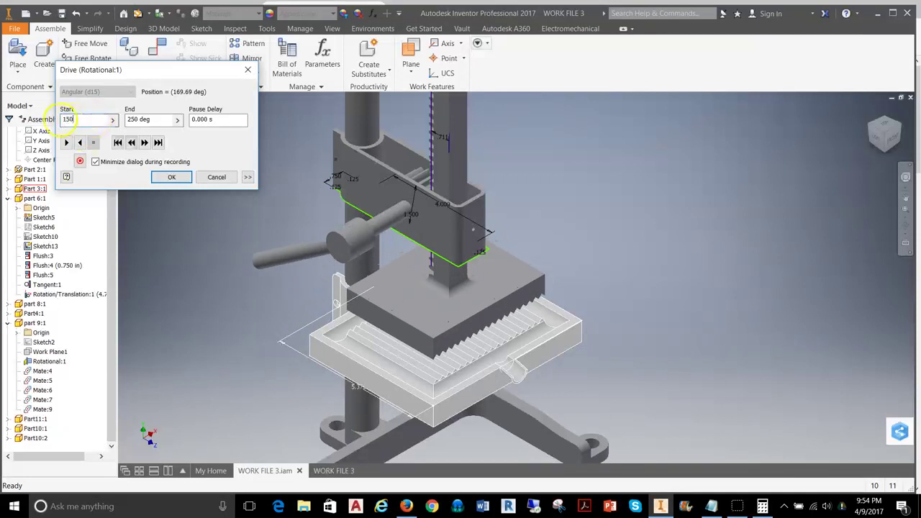
pyautogui.click(66, 143)
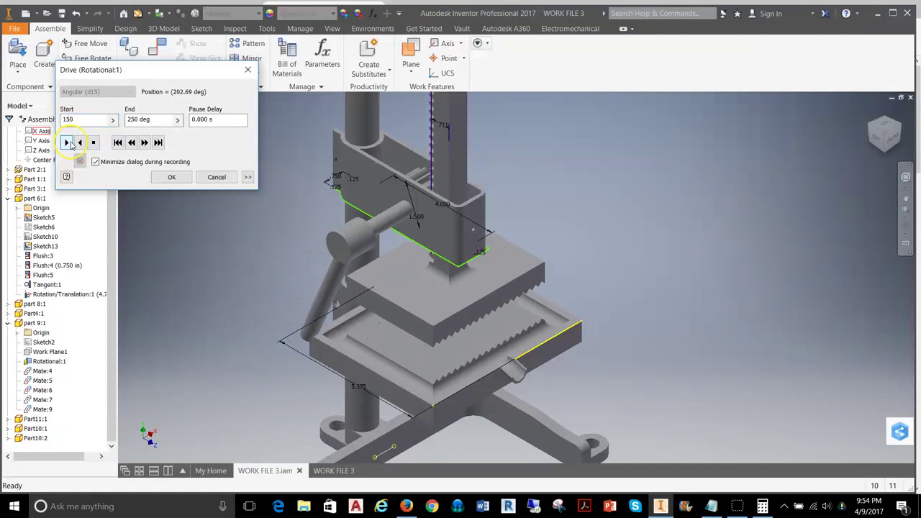
pyautogui.click(80, 143)
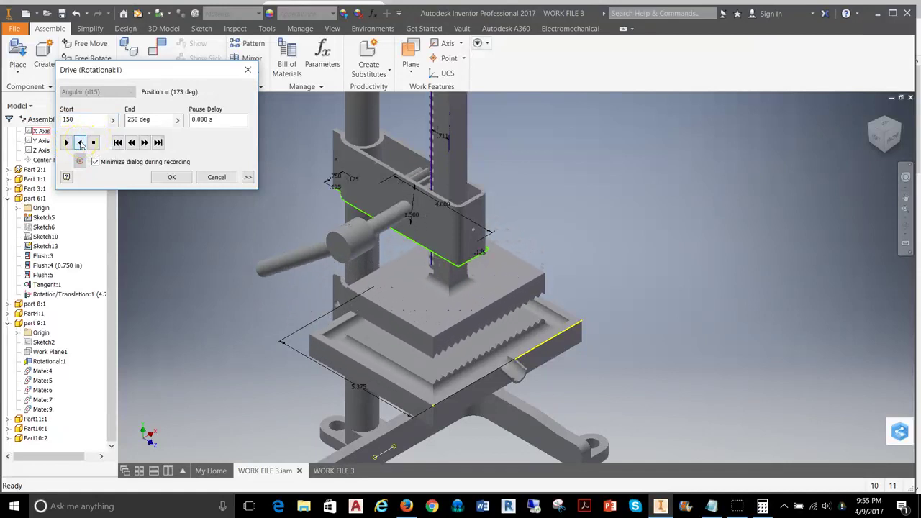
# Begin recording the driven joint motion with the whole press framed in the view.
pyautogui.scroll(-3, 304, 195)
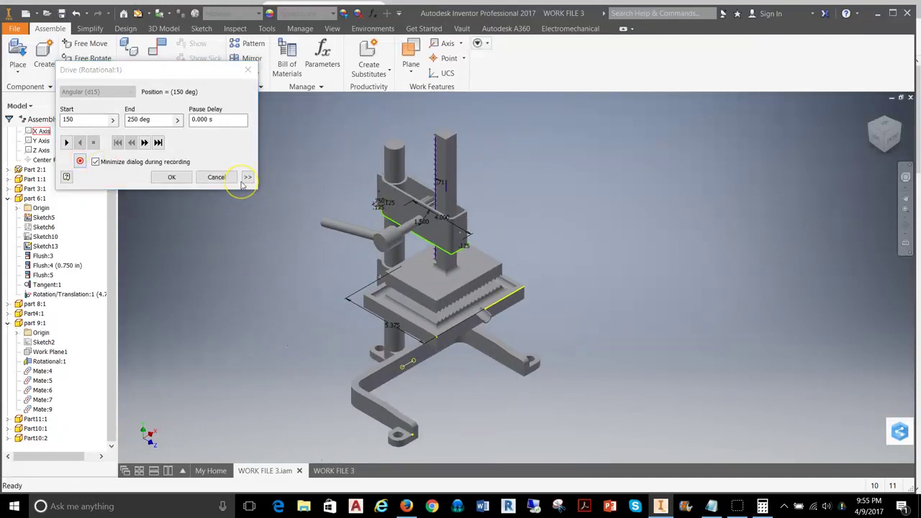
pyautogui.click(81, 164)
pyautogui.scroll(3, 417, 231)
pyautogui.scroll(-2, 442, 232)
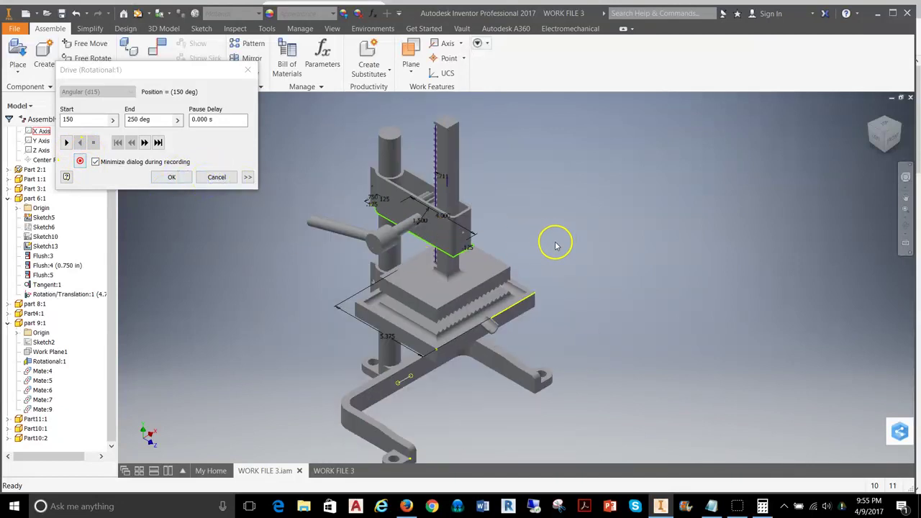